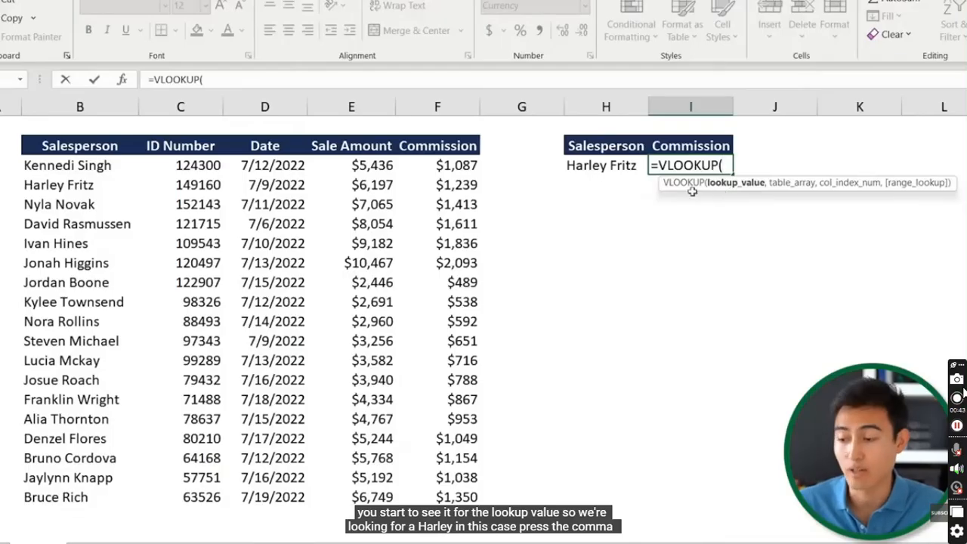
# Complete I3's formula as =VLOOKUP(H3,B3:F20,5,FALSE) so it returns the $1,239 commission
pyautogui.click(624, 168)
pyautogui.write(',')
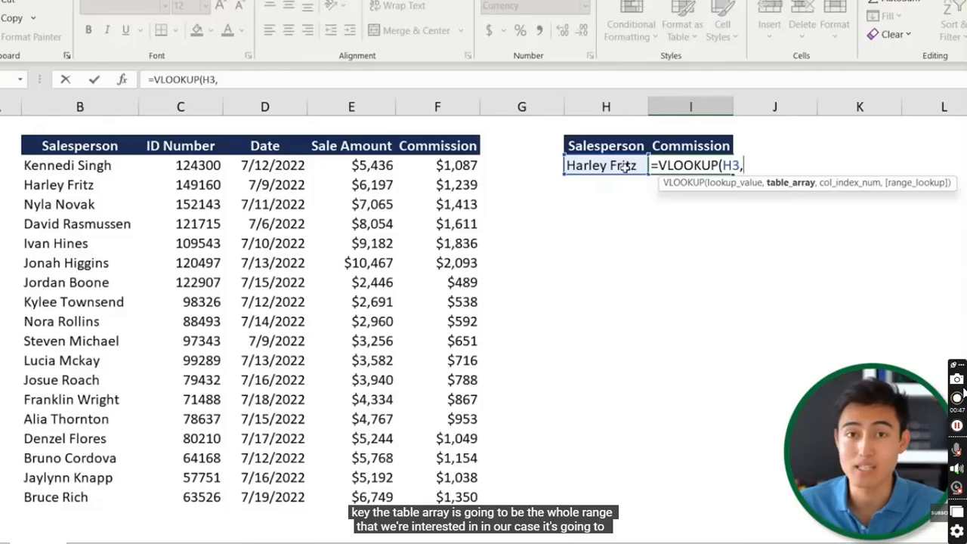
pyautogui.click(69, 164)
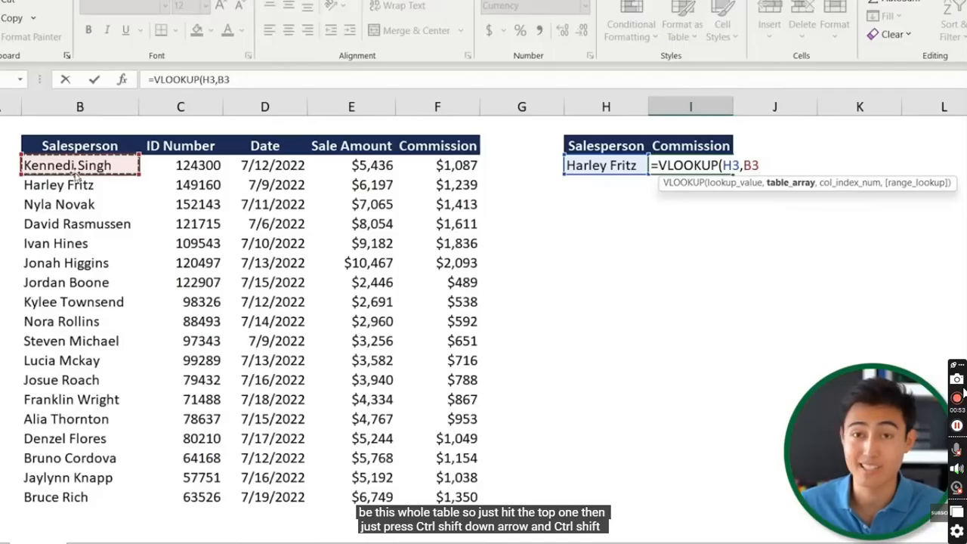
pyautogui.hotkey('ctrl', 'shift', 'Down')
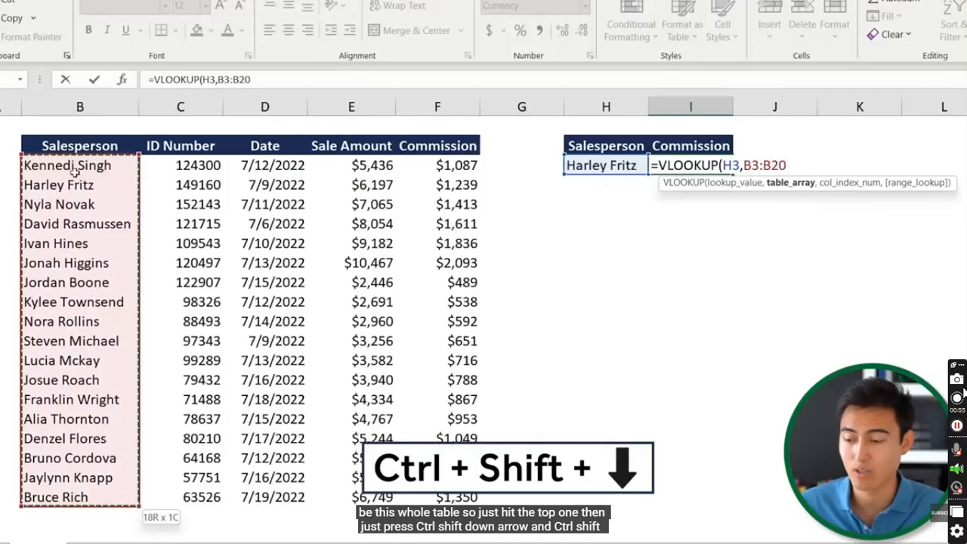
pyautogui.hotkey('ctrl', 'shift', 'Right')
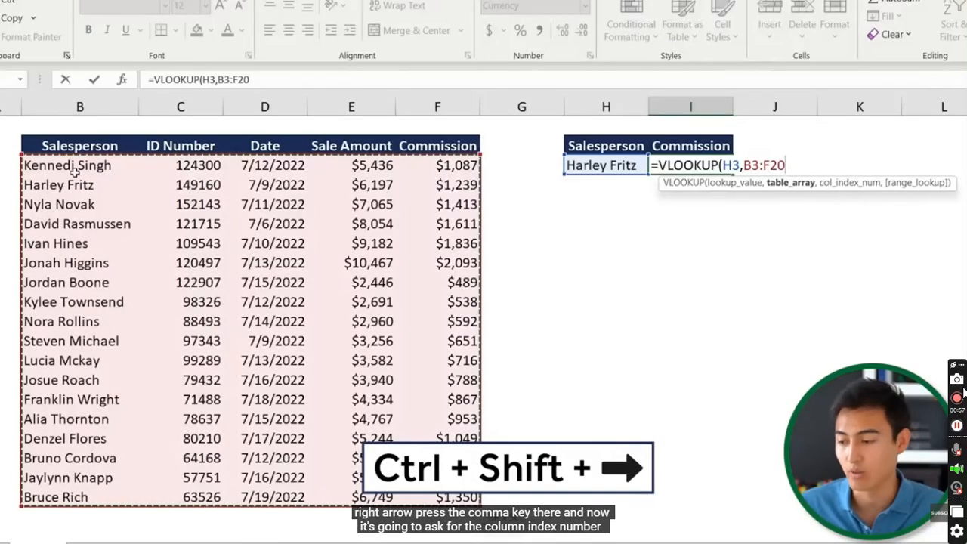
pyautogui.write(',')
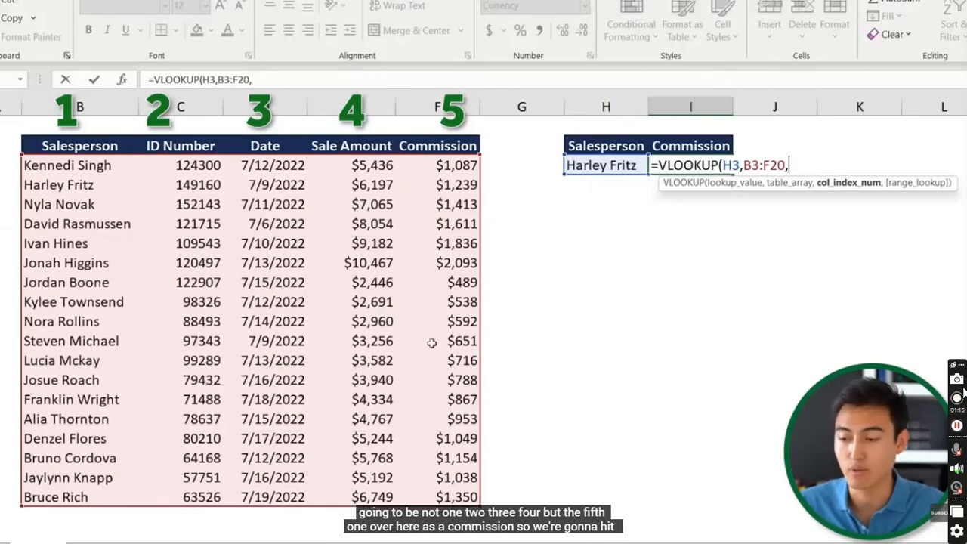
pyautogui.write('5,')
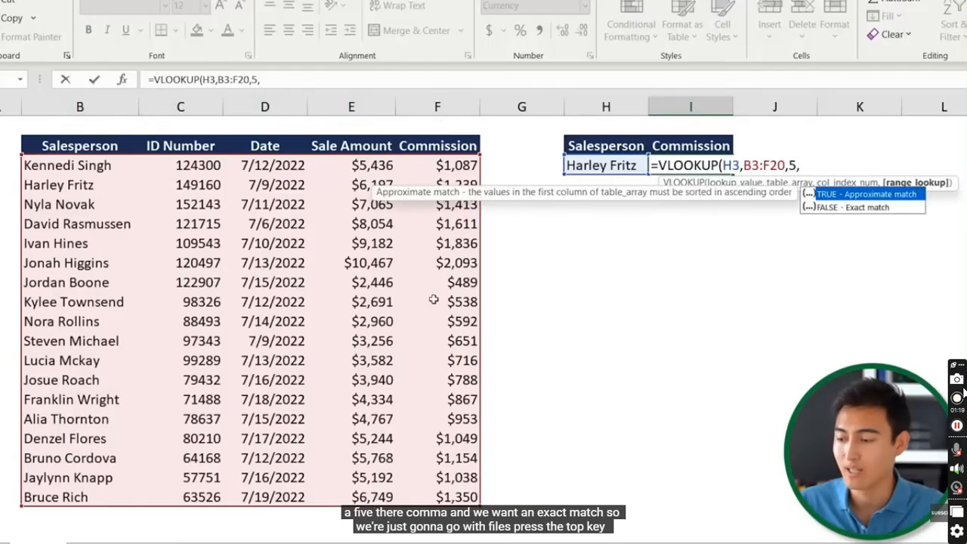
pyautogui.press('Down')
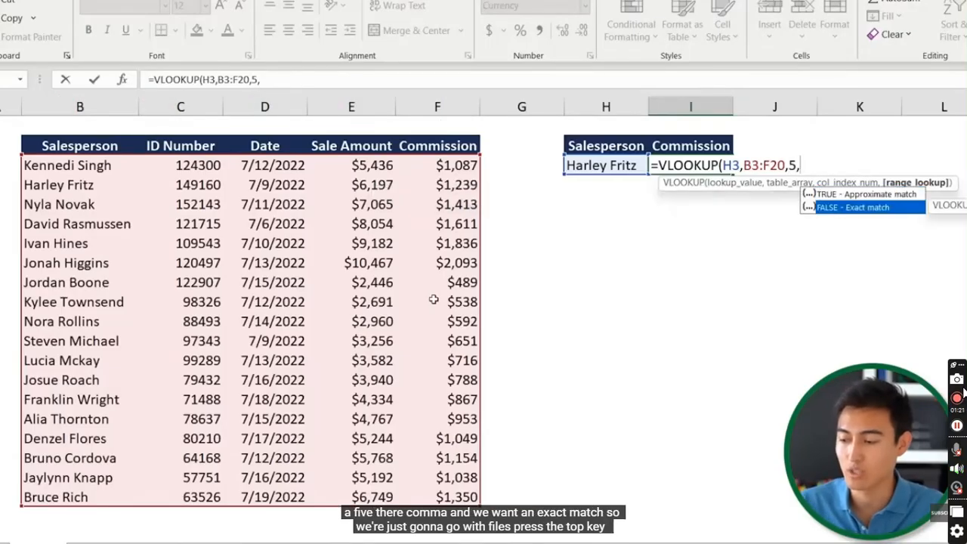
pyautogui.press('Tab')
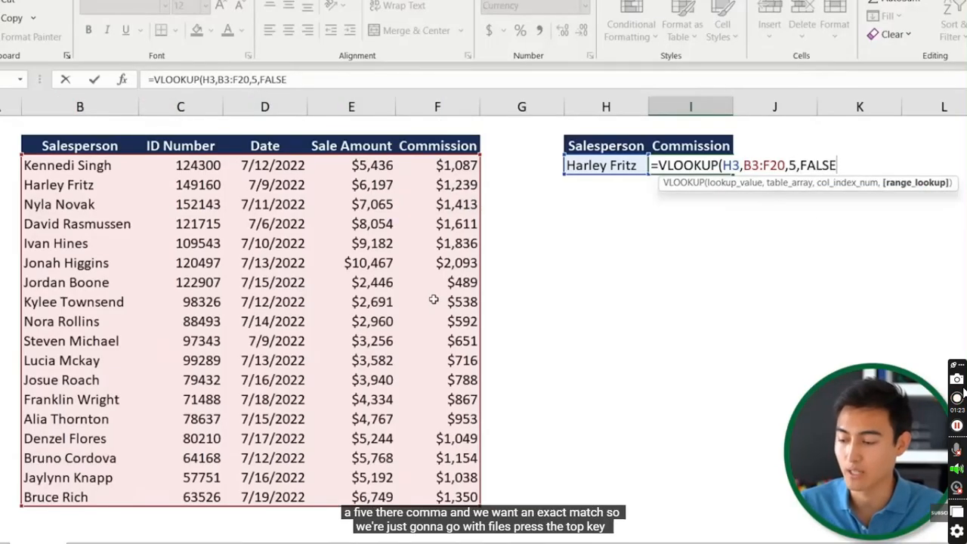
pyautogui.write(')')
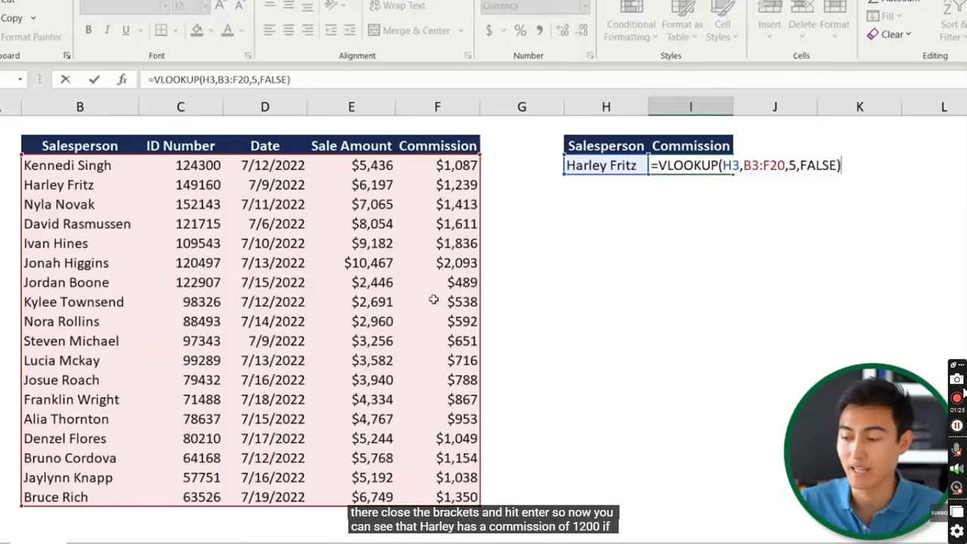
pyautogui.press('Return')
pyautogui.press('Up')
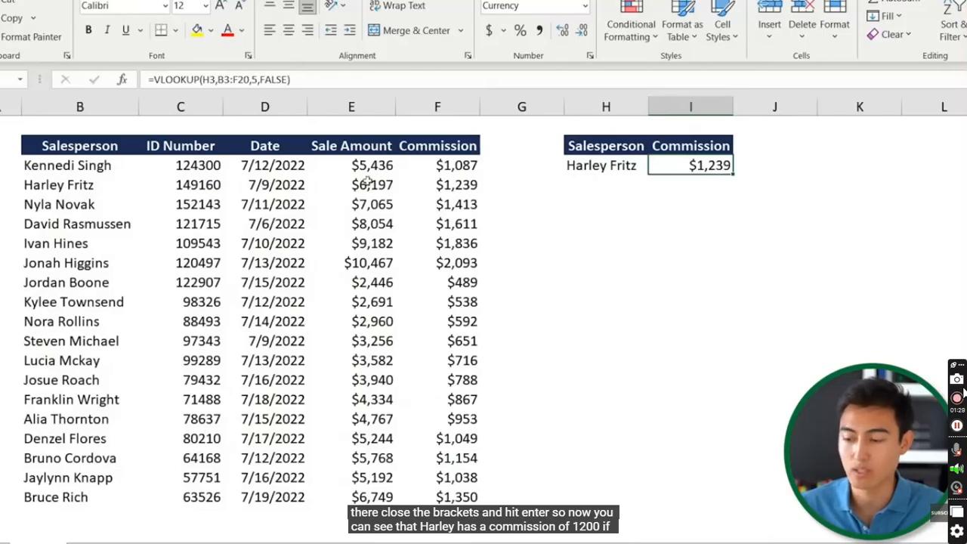
# Replace the salesperson name in H3 with another listed salesperson, giving $1,836
pyautogui.click(453, 184)
pyautogui.hotkey('shift', 'space')
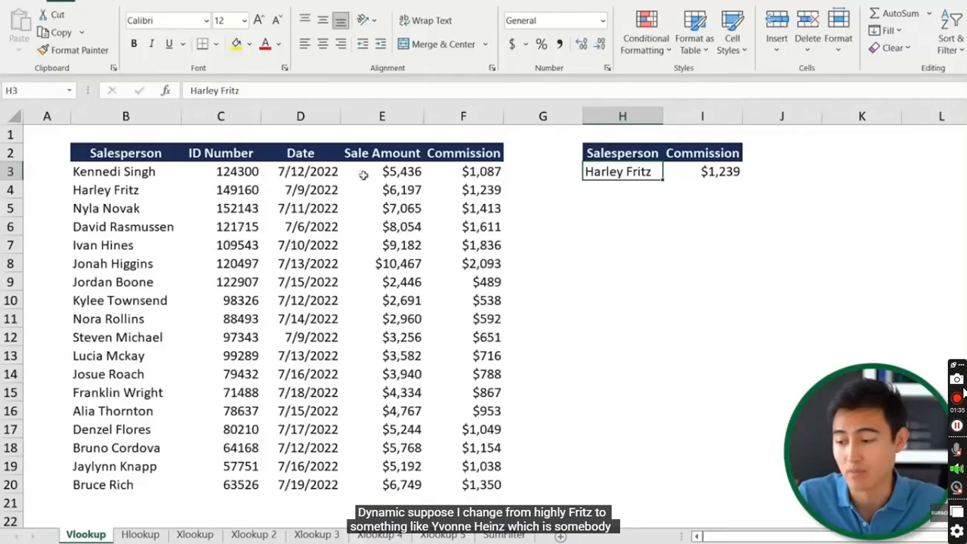
pyautogui.write('Ivan Hines')
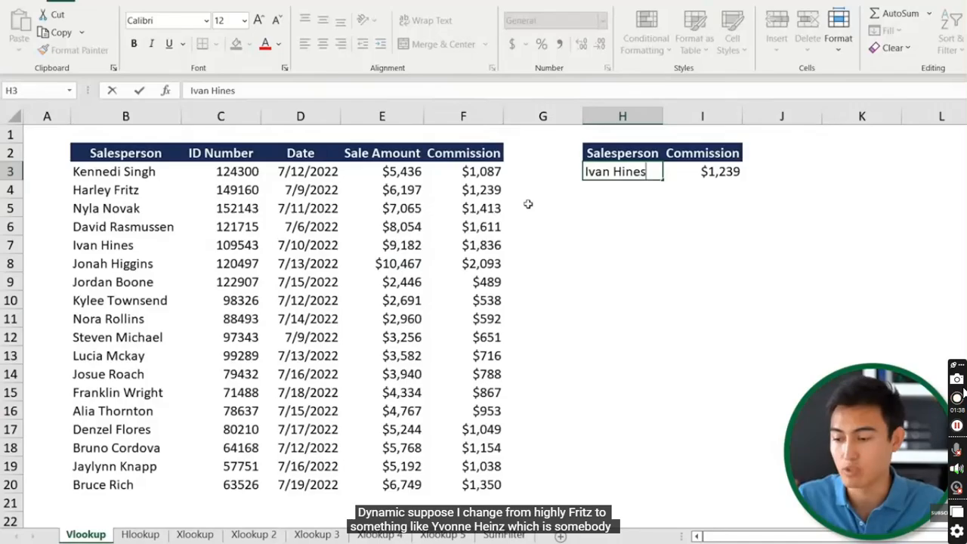
pyautogui.press('Return')
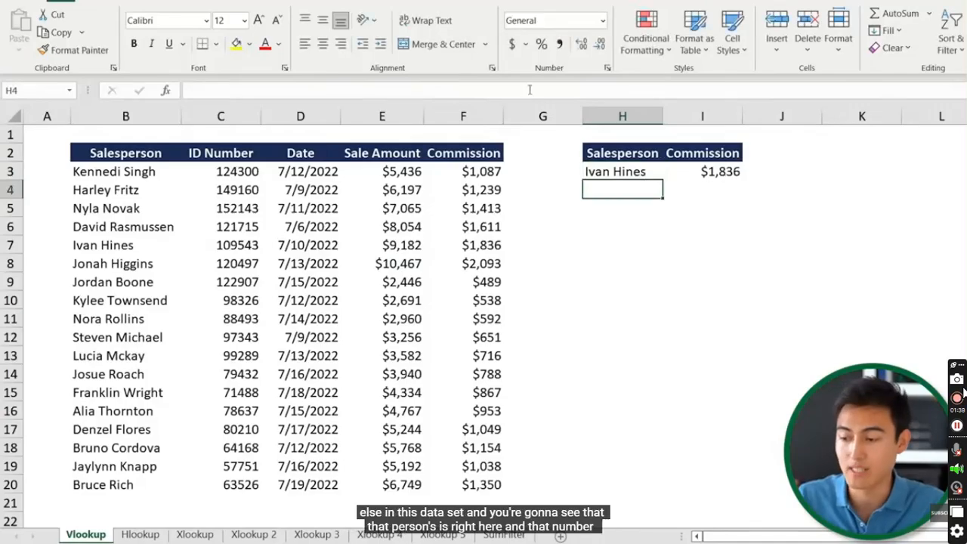
# Select that salesperson's table row to confirm the $1,836 commission
pyautogui.click(95, 257)
pyautogui.press('Up')
pyautogui.hotkey('shift', 'space')
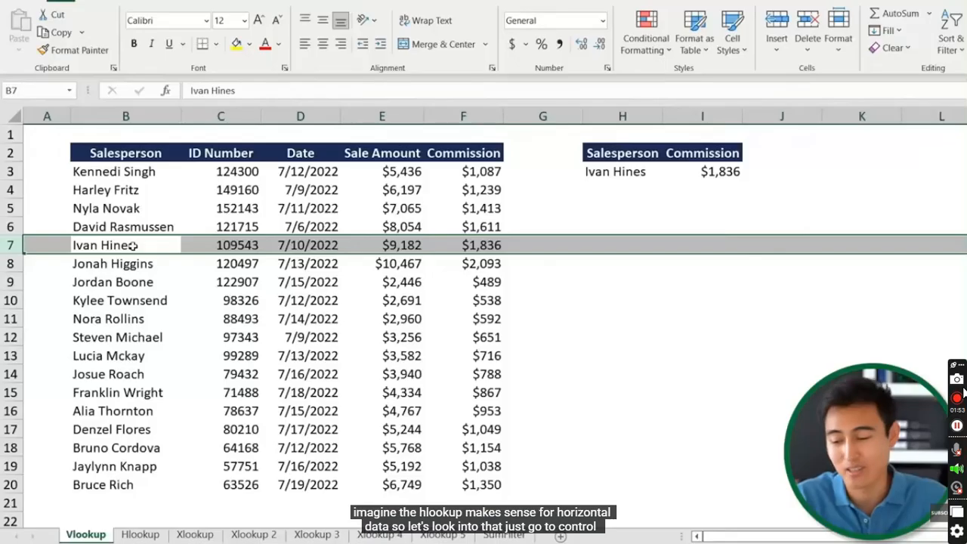
pyautogui.hotkey('ctrl', 'pagedown')
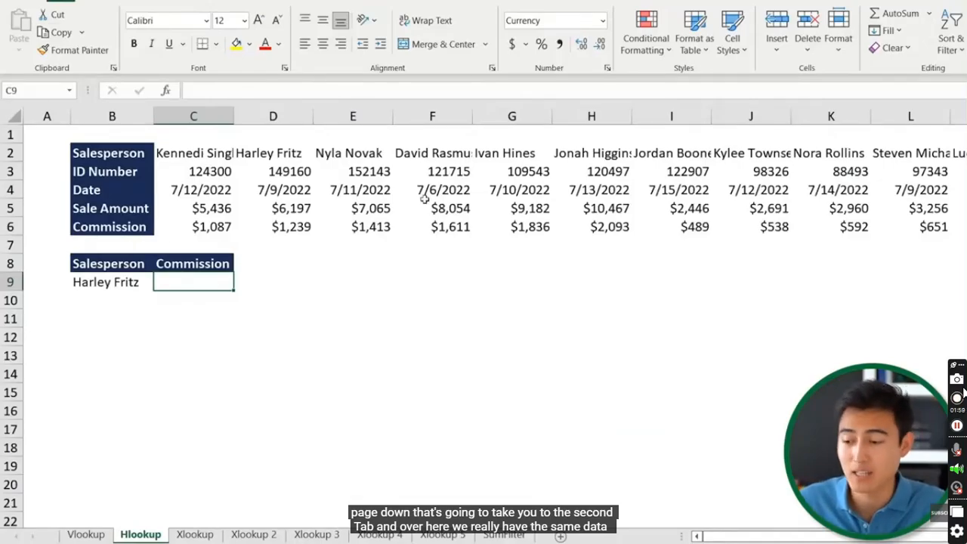
# On the Hlookup sheet, start an HLOOKUP function in the Commission cell C9
pyautogui.hscroll(10, 302, 185)
pyautogui.hscroll(-10, 425, 198)
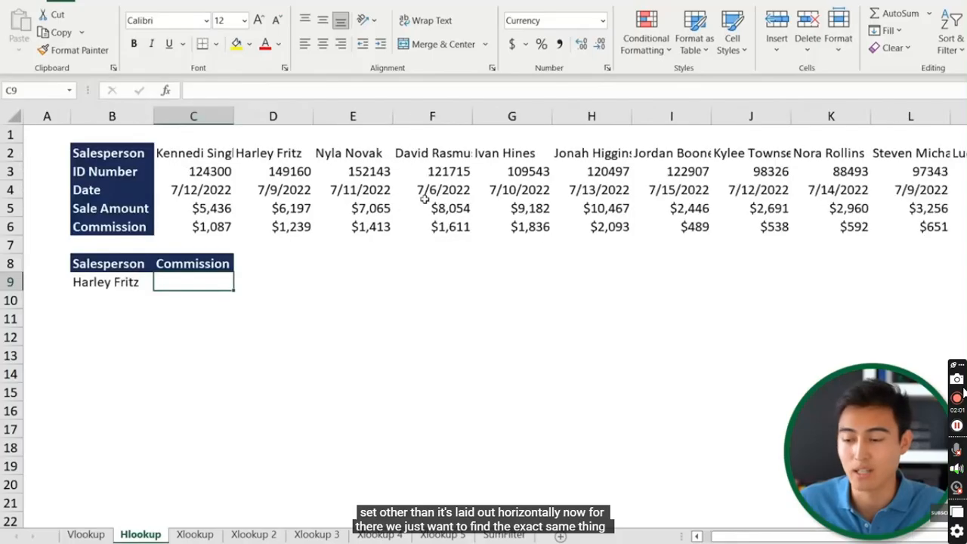
pyautogui.click(105, 281)
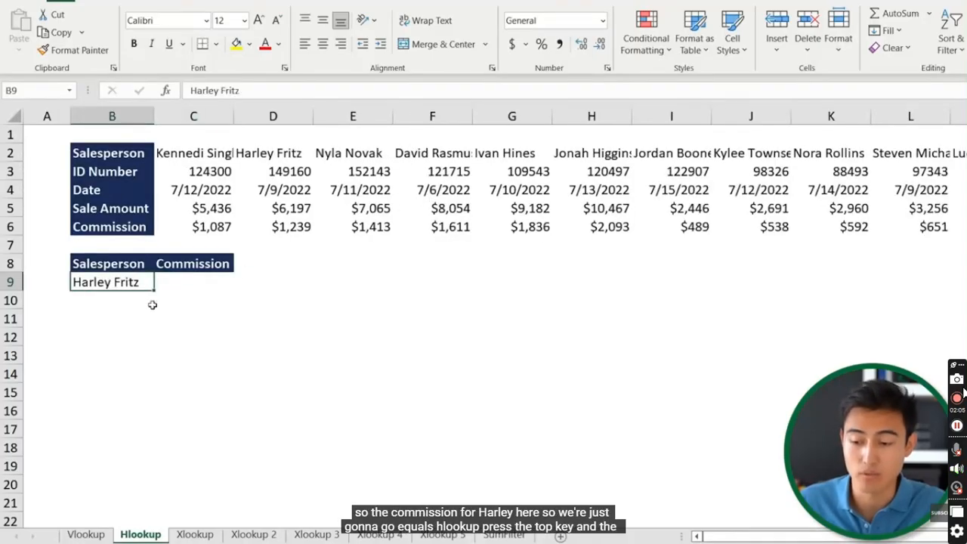
pyautogui.press('Right')
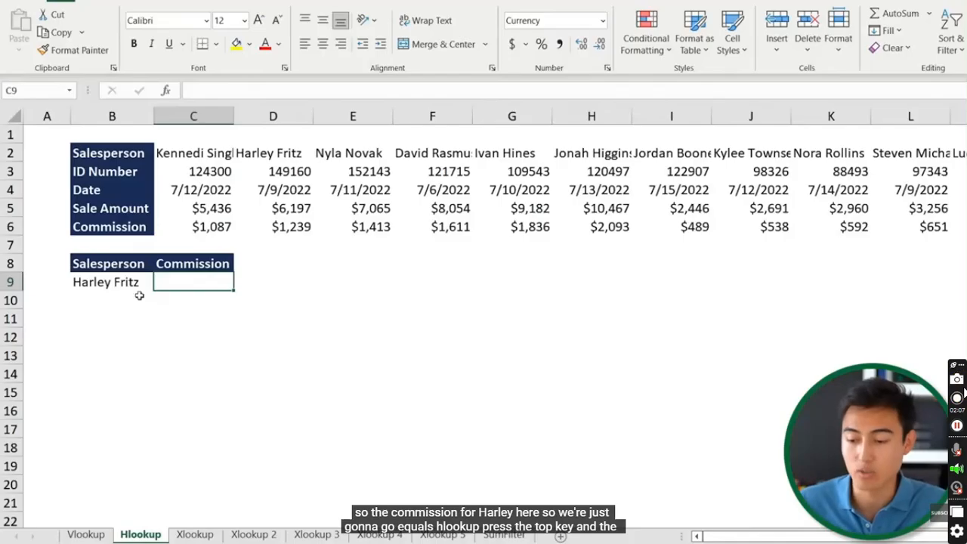
pyautogui.write('=hl')
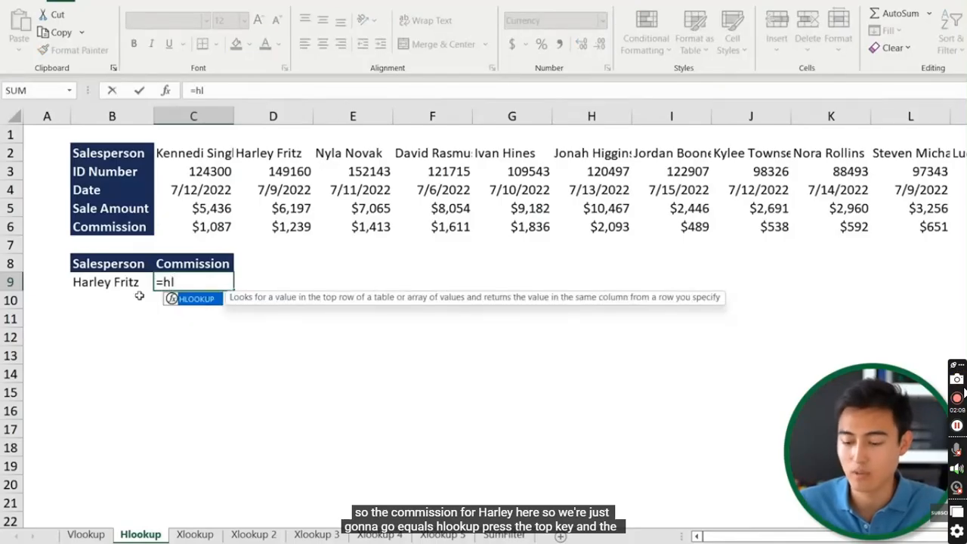
pyautogui.press('Tab')
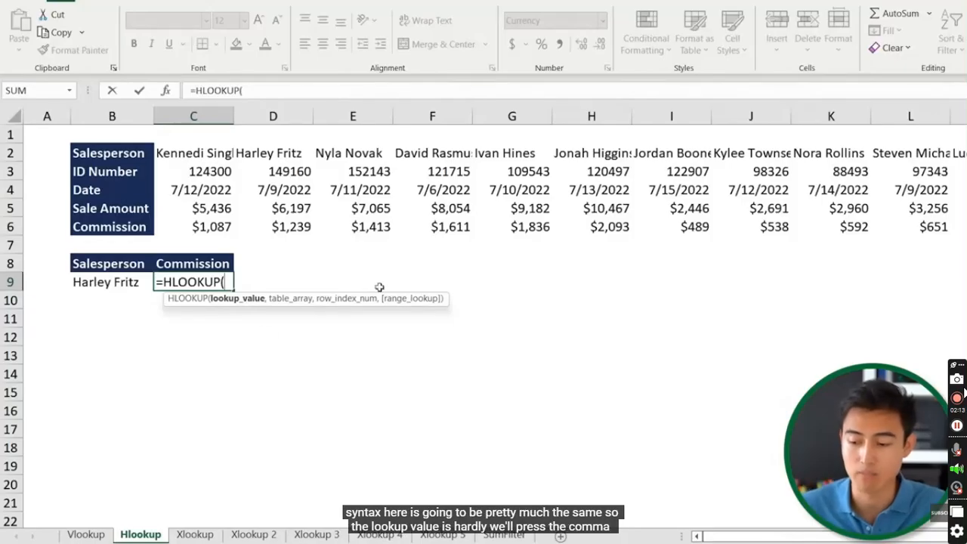
# Complete =HLOOKUP(B9,C2:T6,5,FALSE) so C9 returns the $1,239 commission
pyautogui.click(111, 283)
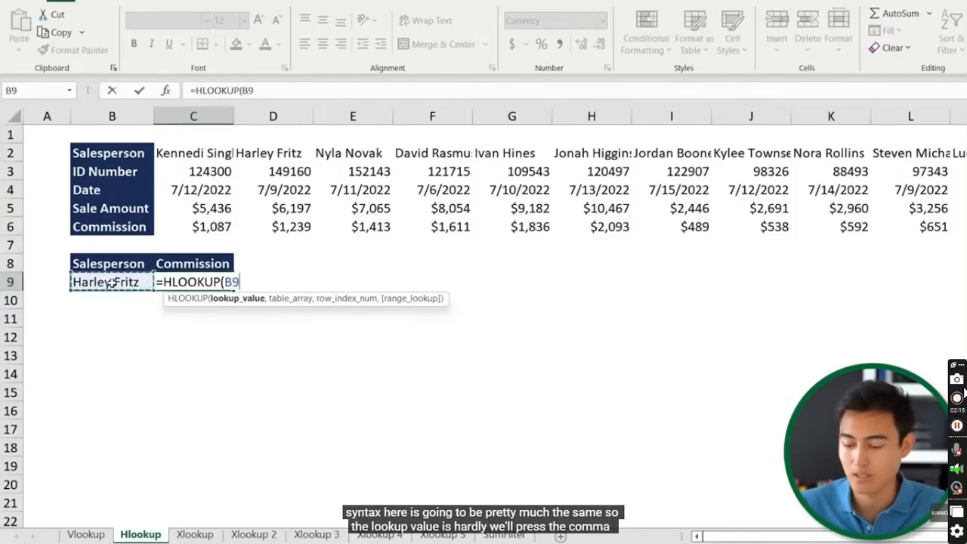
pyautogui.write(',')
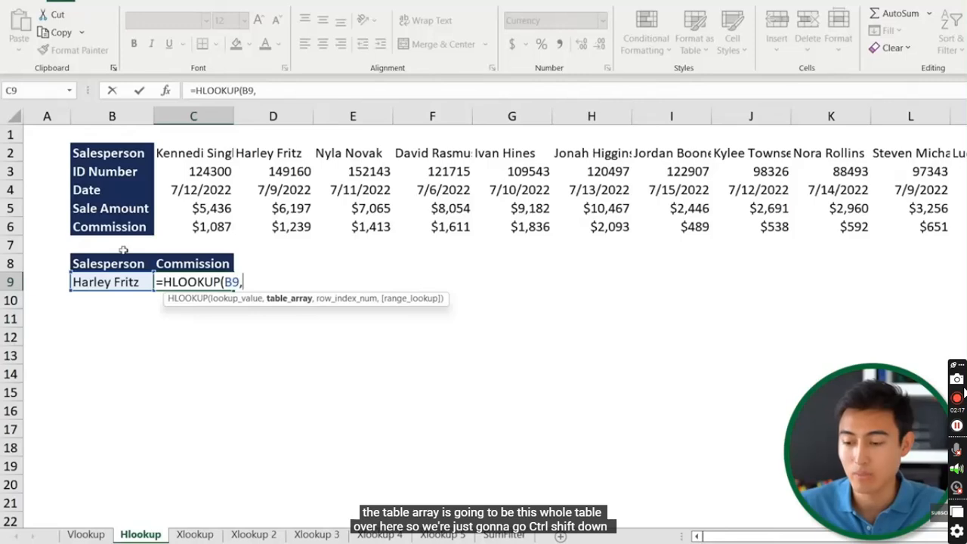
pyautogui.click(187, 151)
pyautogui.hotkey('ctrl', 'shift', 'Down')
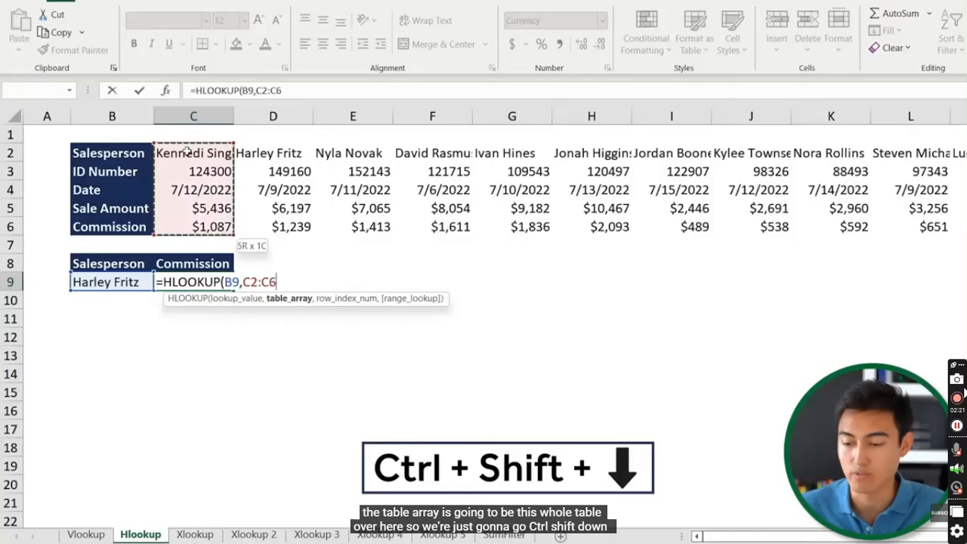
pyautogui.hotkey('ctrl', 'shift', 'Right')
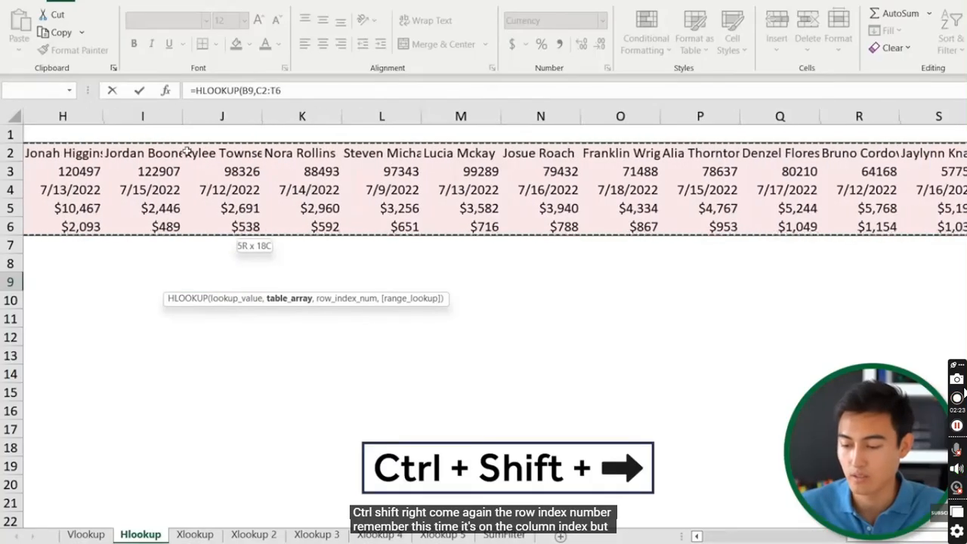
pyautogui.write(',')
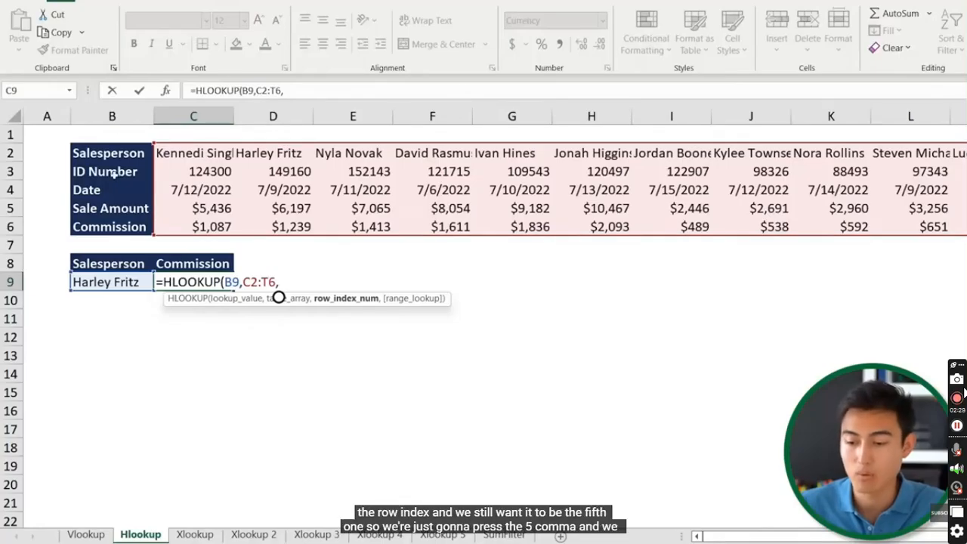
pyautogui.write('5,')
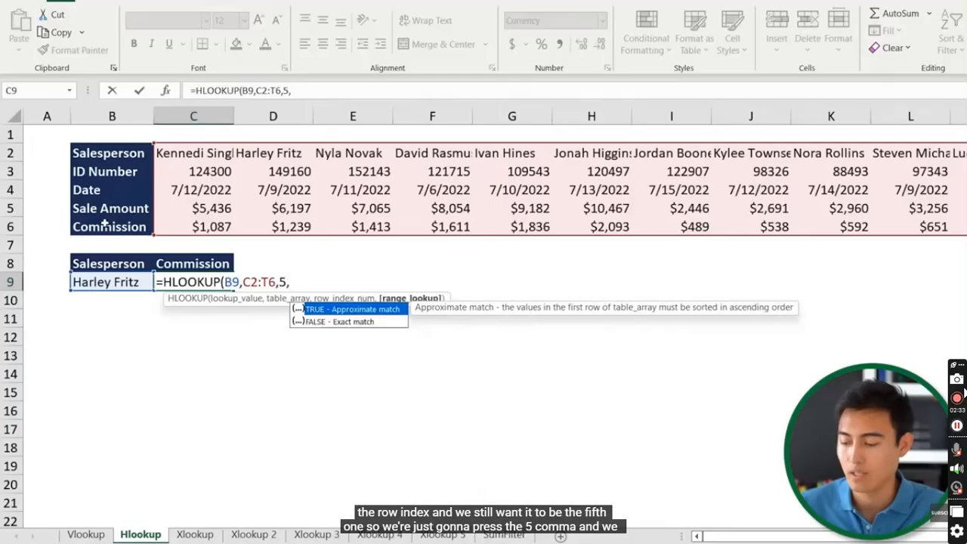
pyautogui.press('Down')
pyautogui.press('Tab')
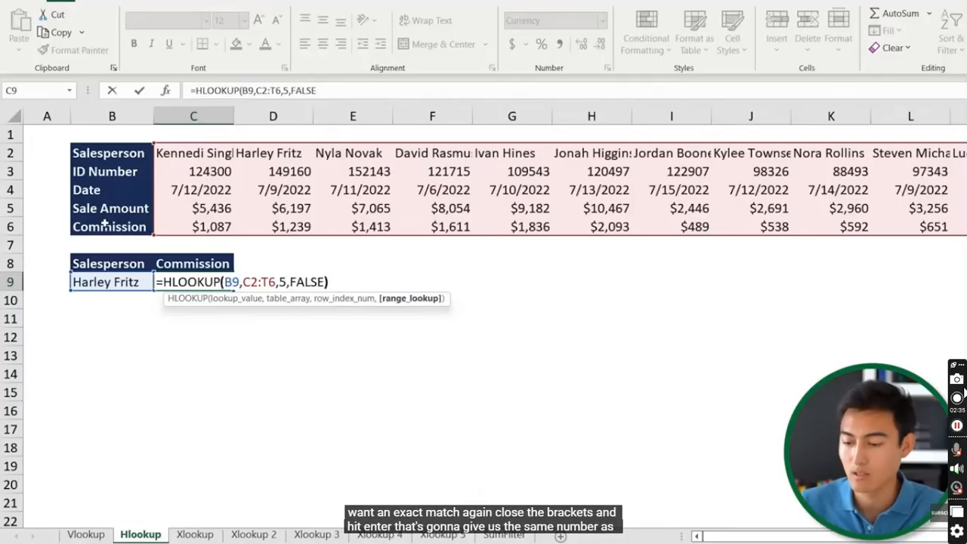
pyautogui.write(')')
pyautogui.press('Return')
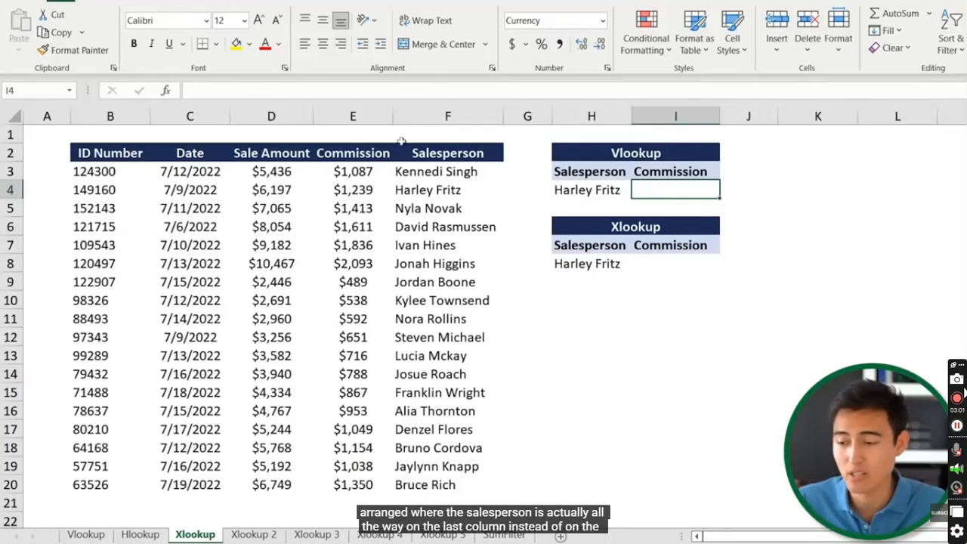
# Begin a VLOOKUP in I4 with H4 as the lookup value and B3:F20 as the table
pyautogui.click(456, 113)
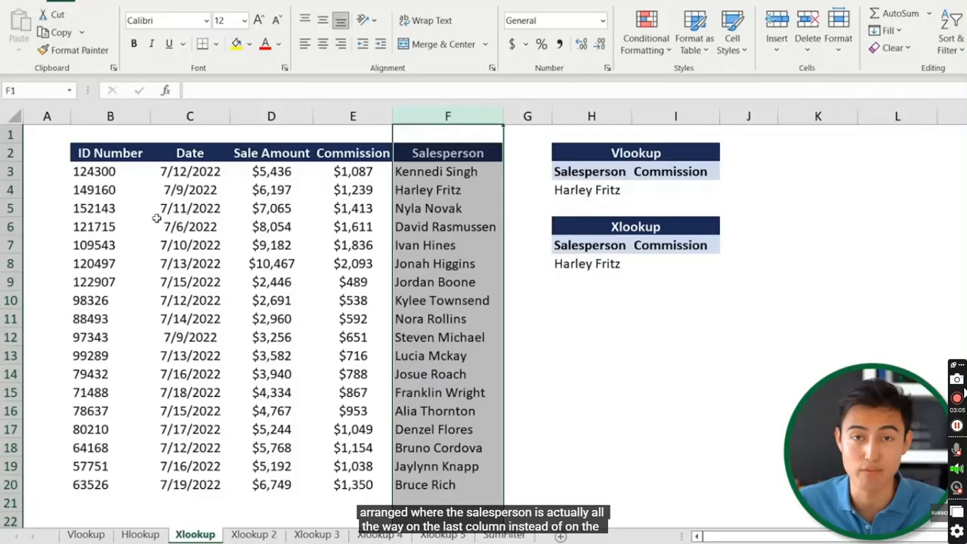
pyautogui.press('Down')
pyautogui.press('Down')
pyautogui.press('Down')
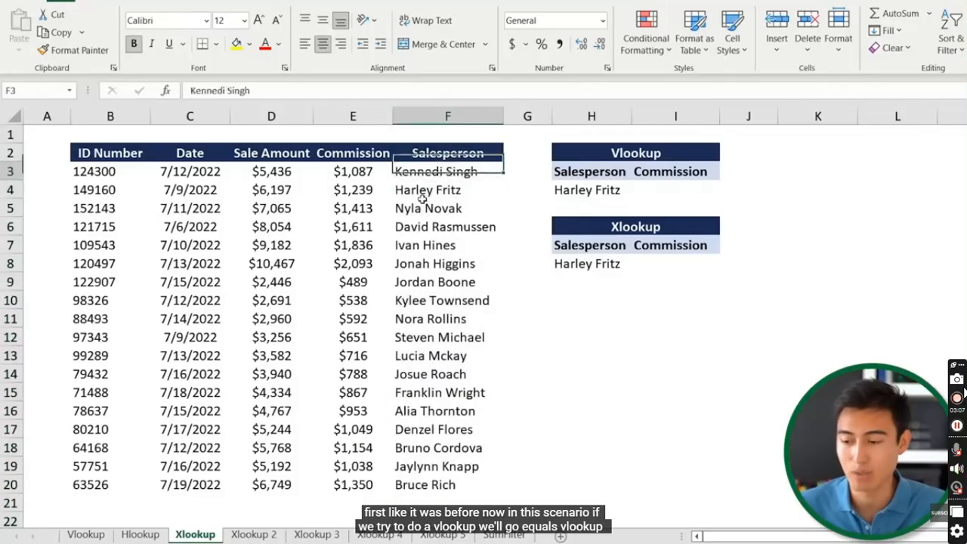
pyautogui.press('Right')
pyautogui.press('Right')
pyautogui.press('Right')
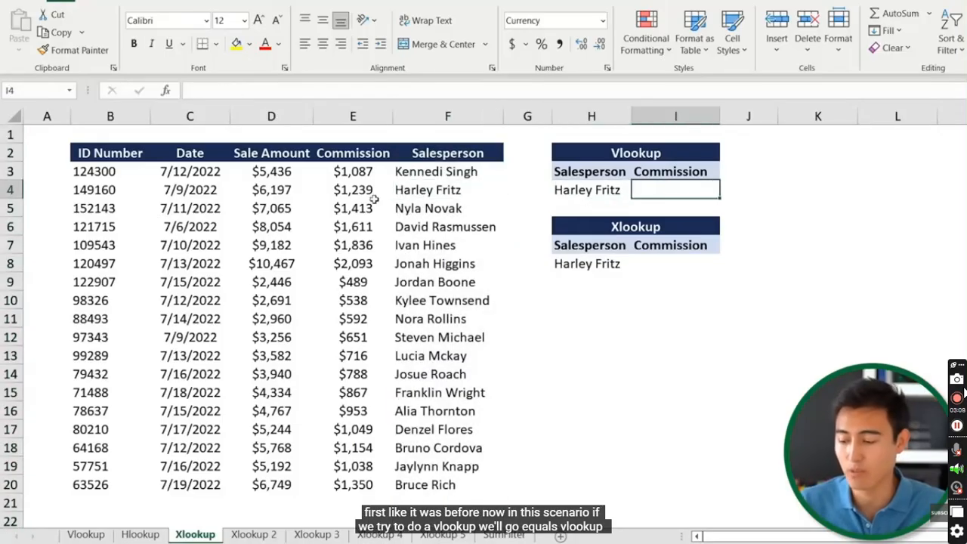
pyautogui.write('=vl')
pyautogui.press('Tab')
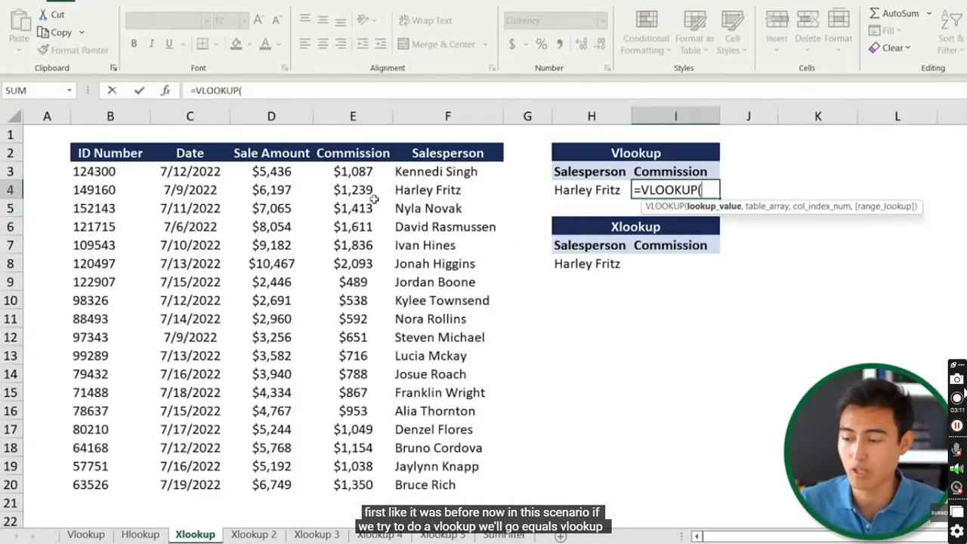
pyautogui.press('Left')
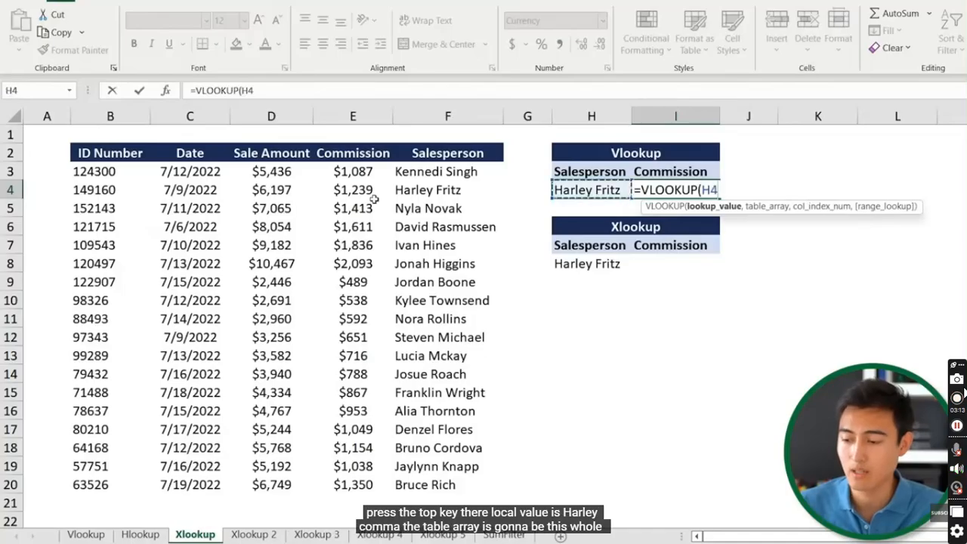
pyautogui.write(',')
pyautogui.press('Left')
pyautogui.press('Left')
pyautogui.press('Left')
pyautogui.press('Left')
pyautogui.press('Left')
pyautogui.press('Left')
pyautogui.press('Up')
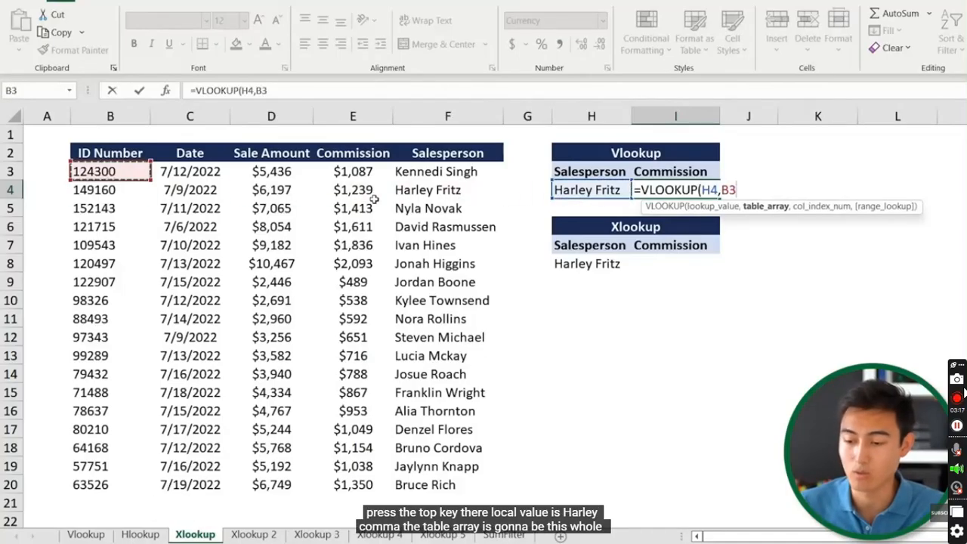
pyautogui.hotkey('ctrl', 'shift', 'Down')
pyautogui.hotkey('ctrl', 'shift', 'Right')
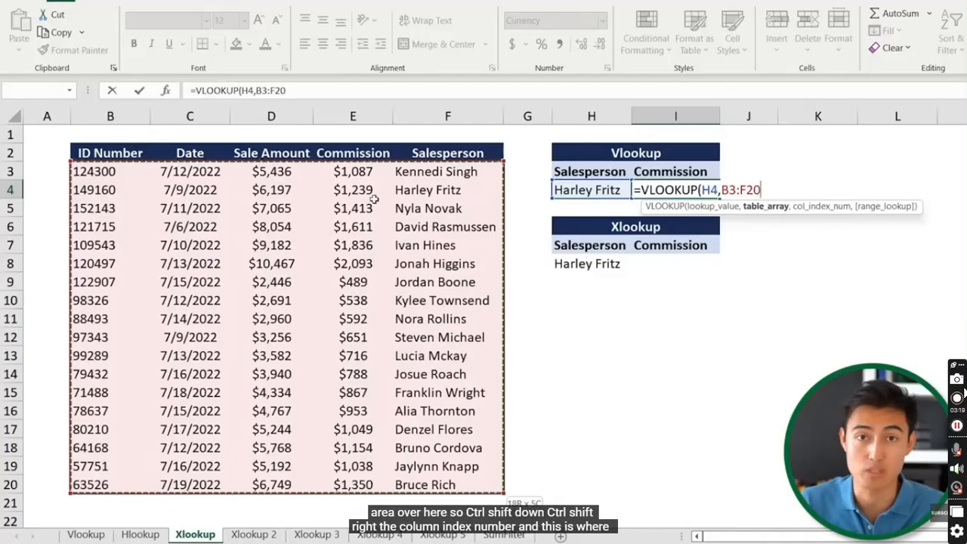
pyautogui.write(',')
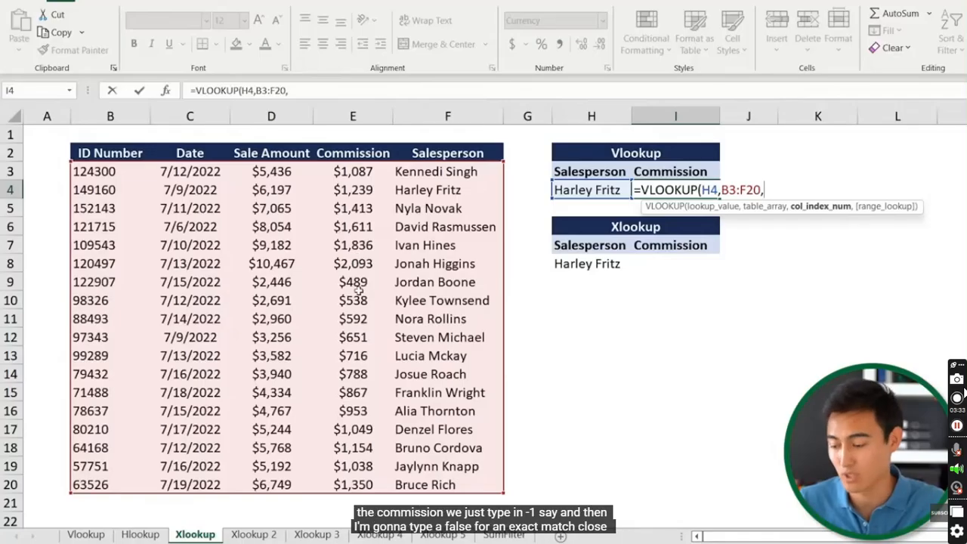
# Finish it as =VLOOKUP(H4,B3:F20,-1,FALSE) with exact match, which returns #N/A
pyautogui.write(',')
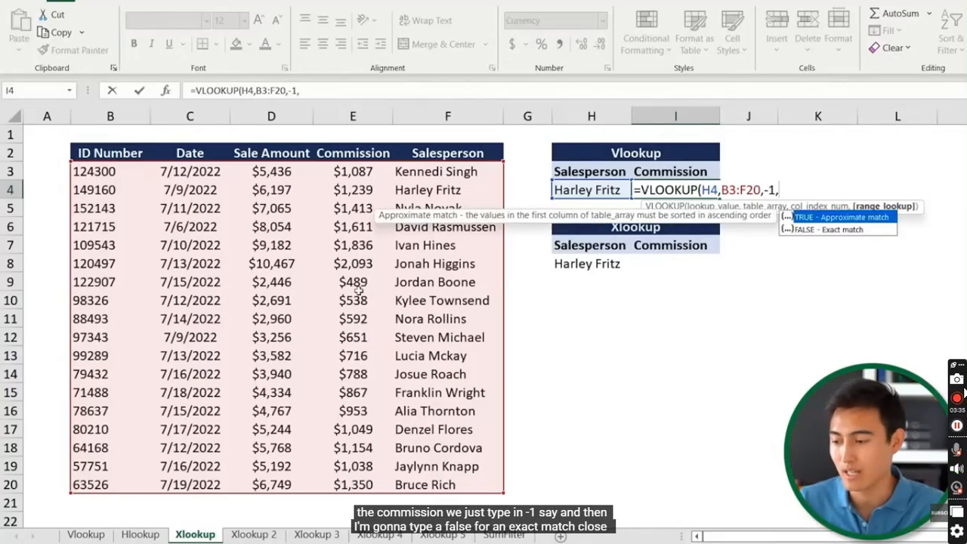
pyautogui.press('Down')
pyautogui.press('Tab')
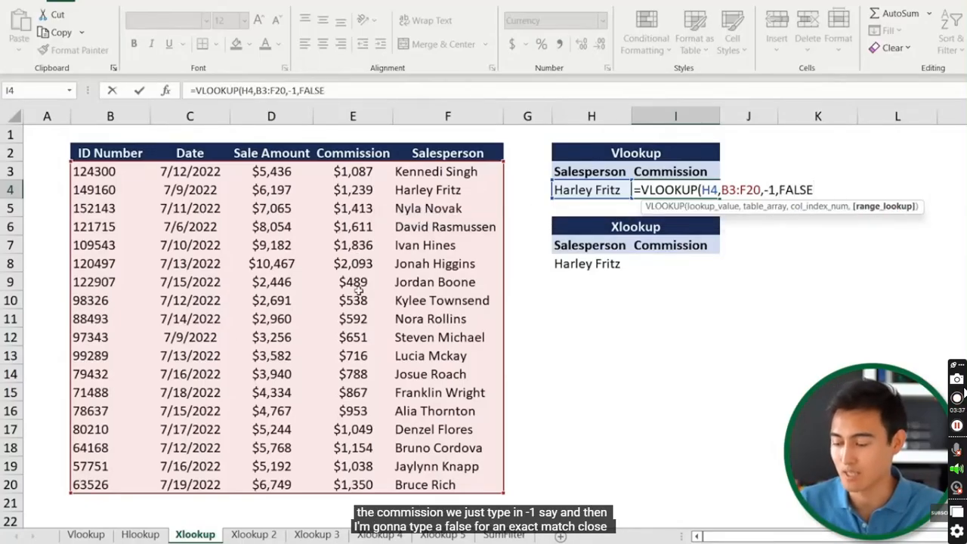
pyautogui.write(')')
pyautogui.press('Return')
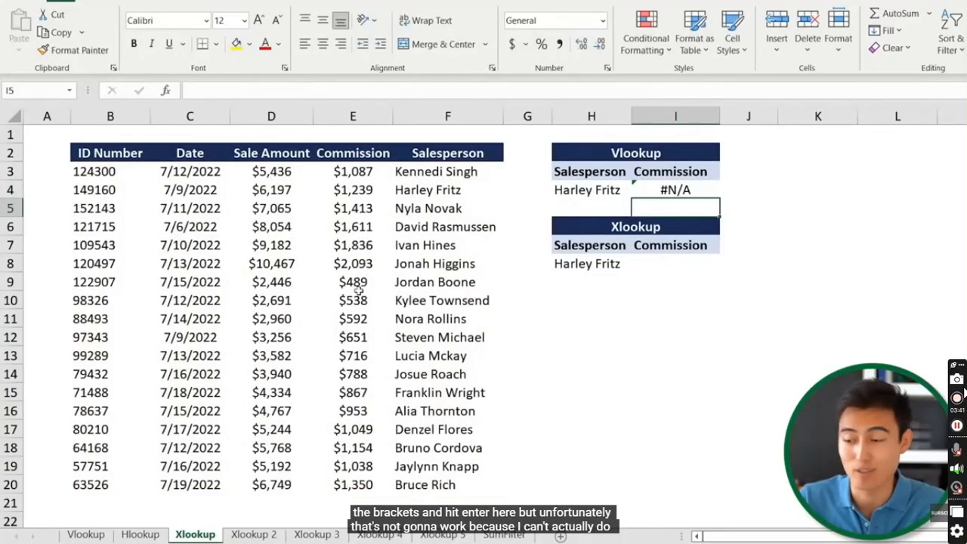
pyautogui.press('Up')
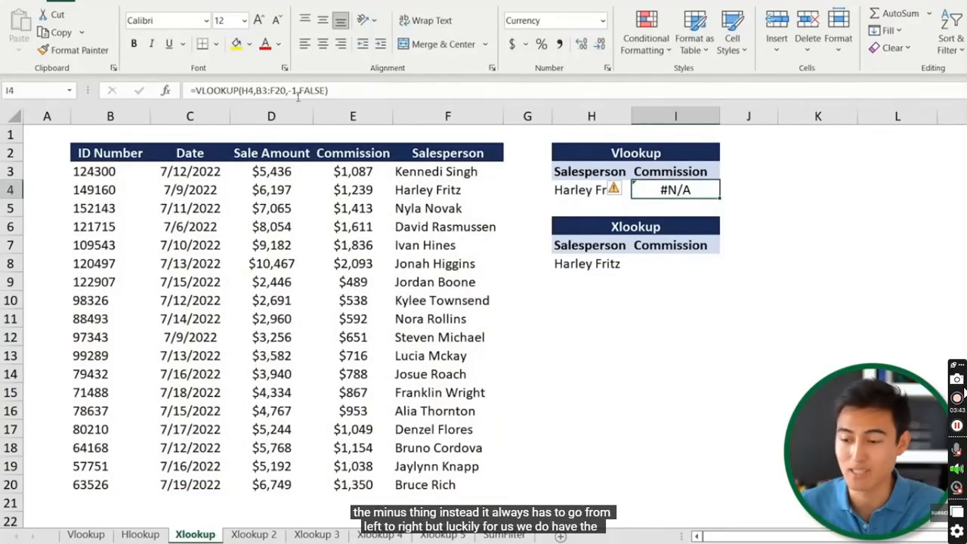
pyautogui.click(288, 91)
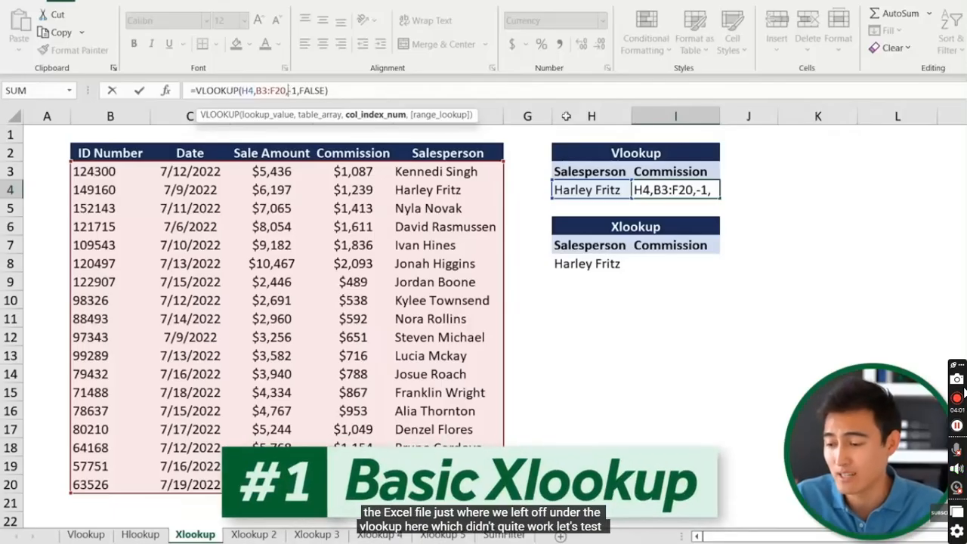
pyautogui.press('Escape')
pyautogui.hotkey('ctrl', 'Return')
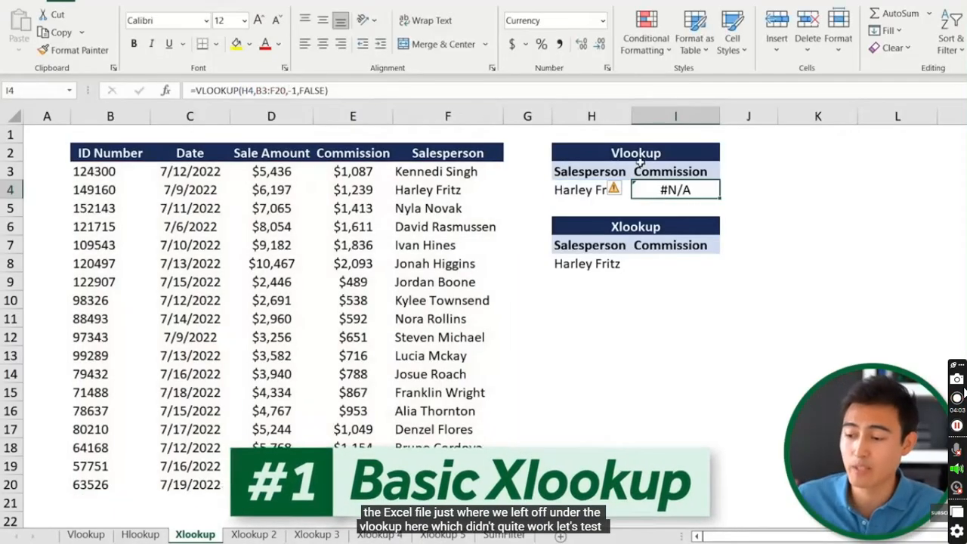
# Start an XLOOKUP in I8 matching H8 against the lookup array F3:F20
pyautogui.click(640, 264)
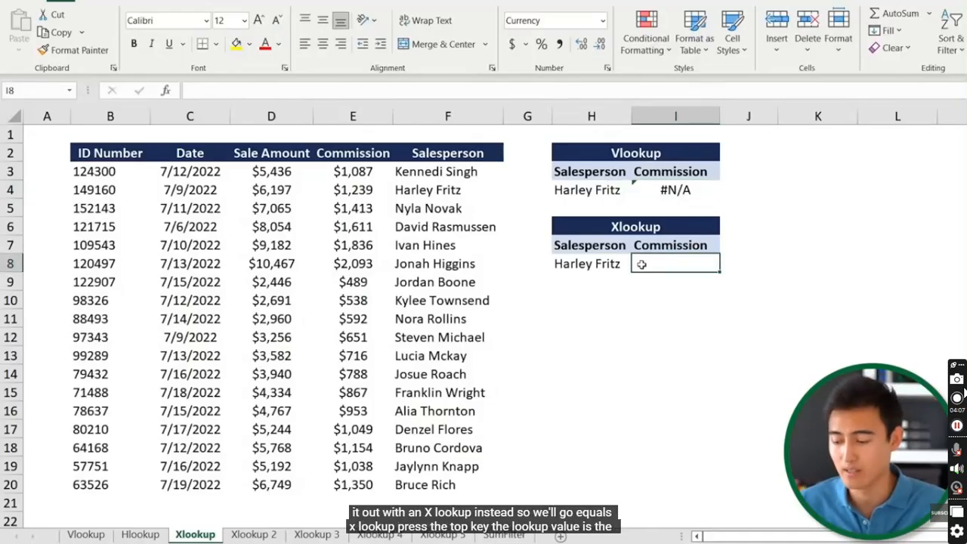
pyautogui.write('=xlo')
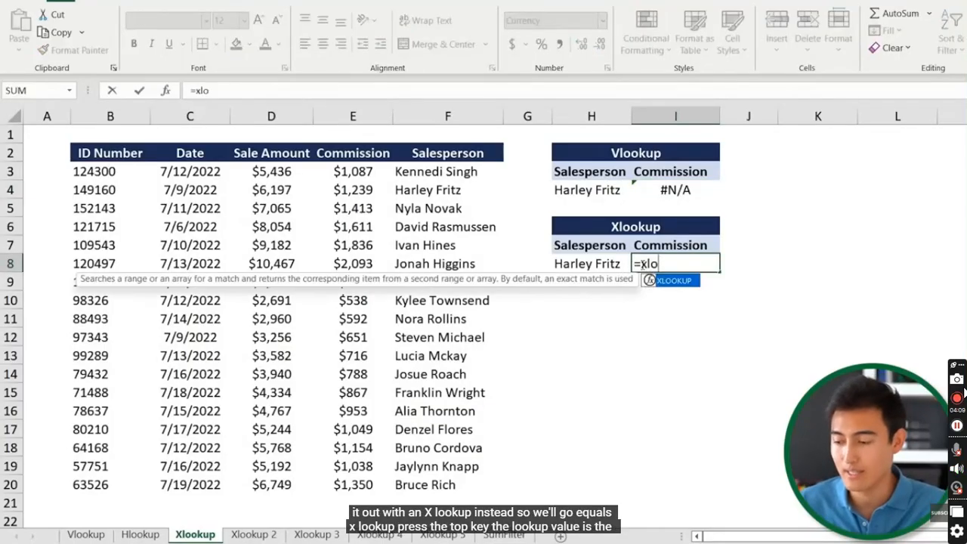
pyautogui.press('Tab')
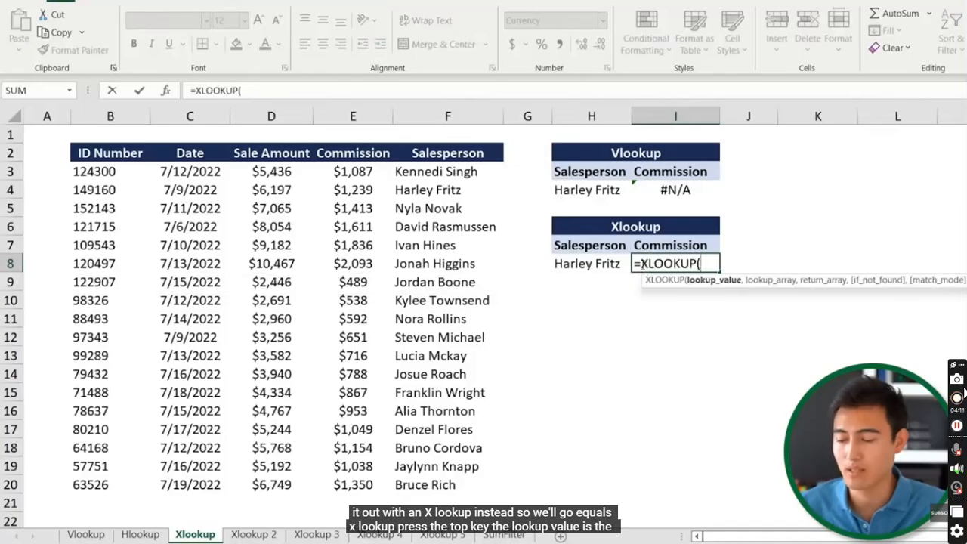
pyautogui.press('Left')
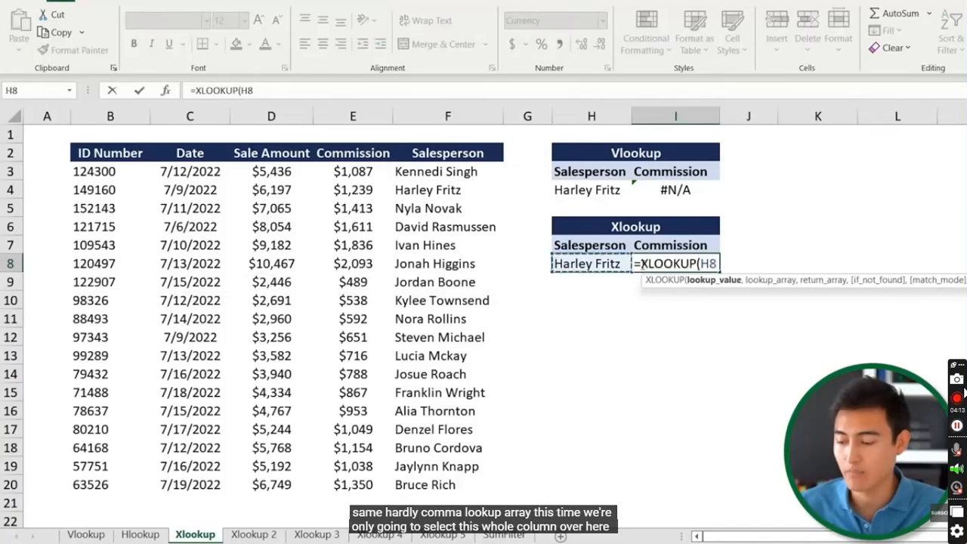
pyautogui.write(',')
pyautogui.press('Left')
pyautogui.press('Left')
pyautogui.press('Left')
pyautogui.press('Right')
pyautogui.press('Up')
pyautogui.press('Up')
pyautogui.press('Up')
pyautogui.press('Up')
pyautogui.press('Up')
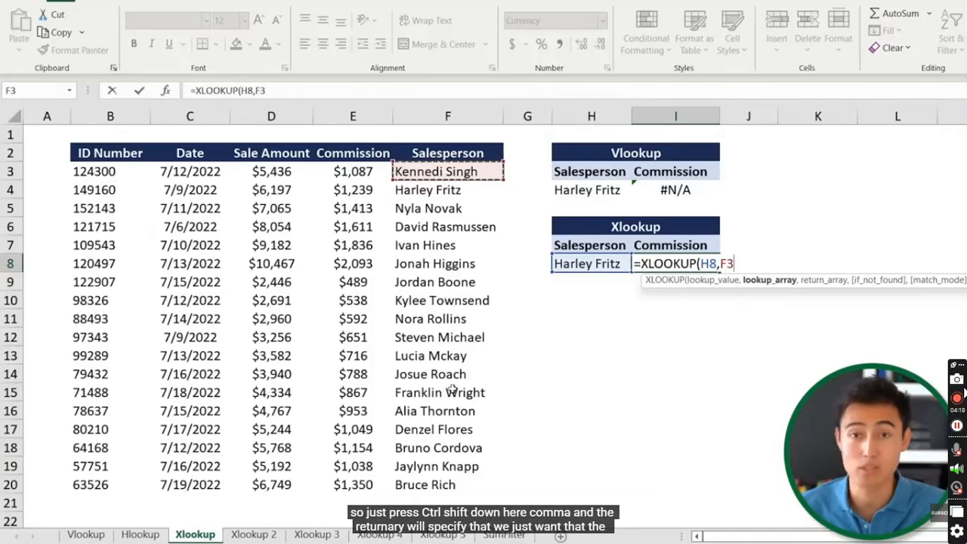
pyautogui.hotkey('ctrl', 'shift', 'Down')
# Set the return array to E3:E20 so I8 returns the $1,239 commission
pyautogui.write(',')
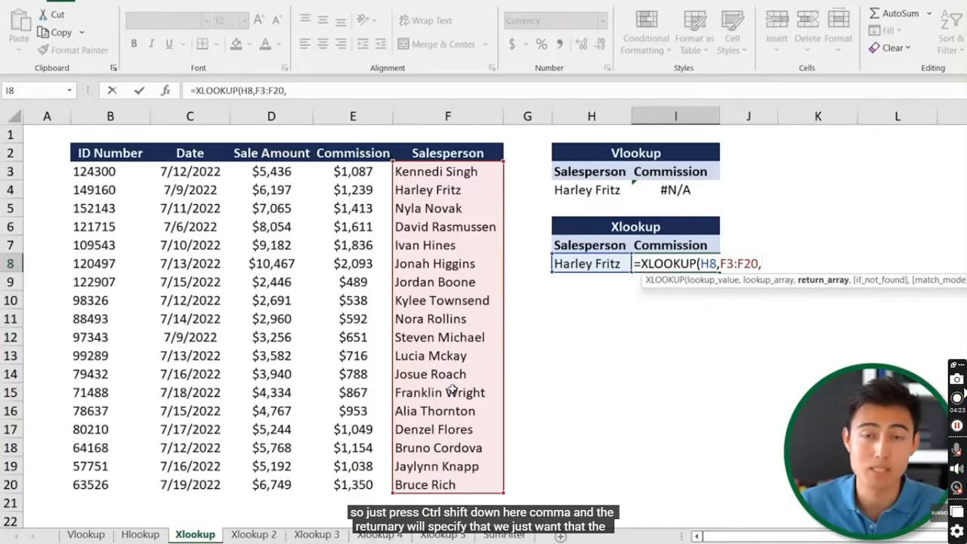
pyautogui.click(365, 174)
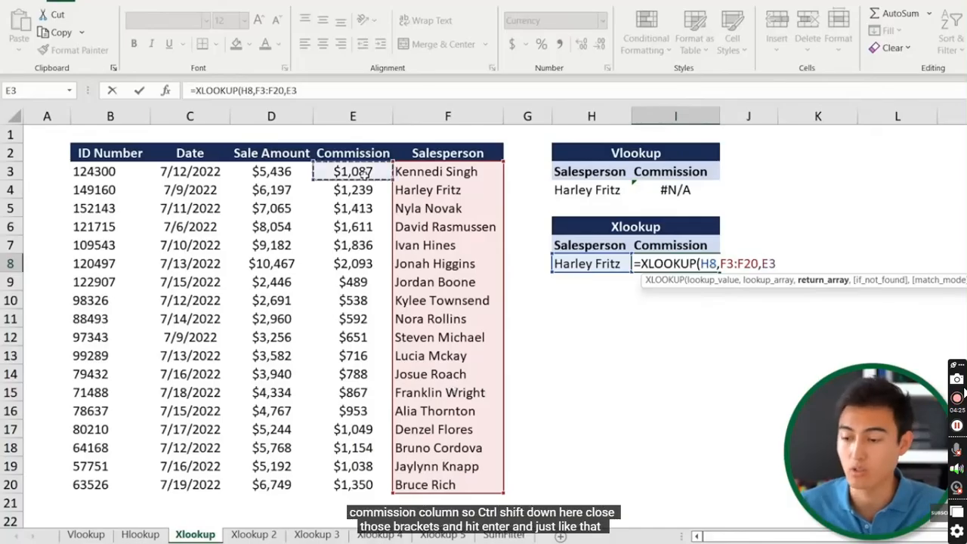
pyautogui.hotkey('ctrl', 'shift', 'Down')
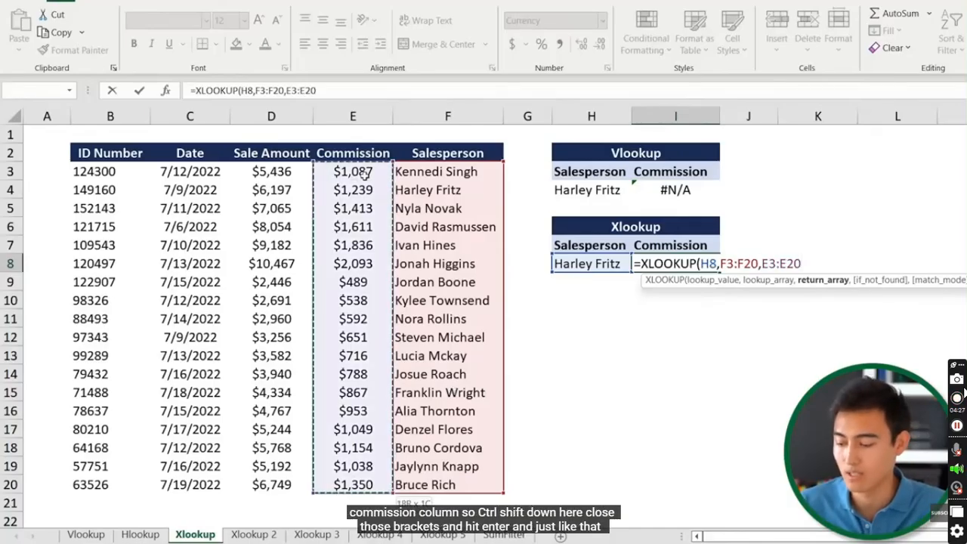
pyautogui.write(')')
pyautogui.press('Return')
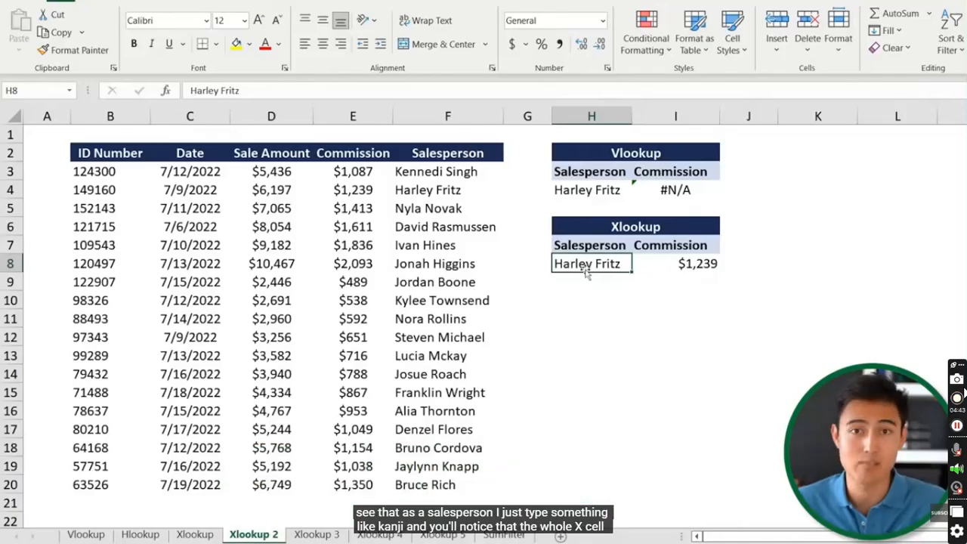
# Enter a name missing from the list in H8 so I8 shows #N/A, then compare with the Salesperson column
pyautogui.write('Kenji')
pyautogui.press('Return')
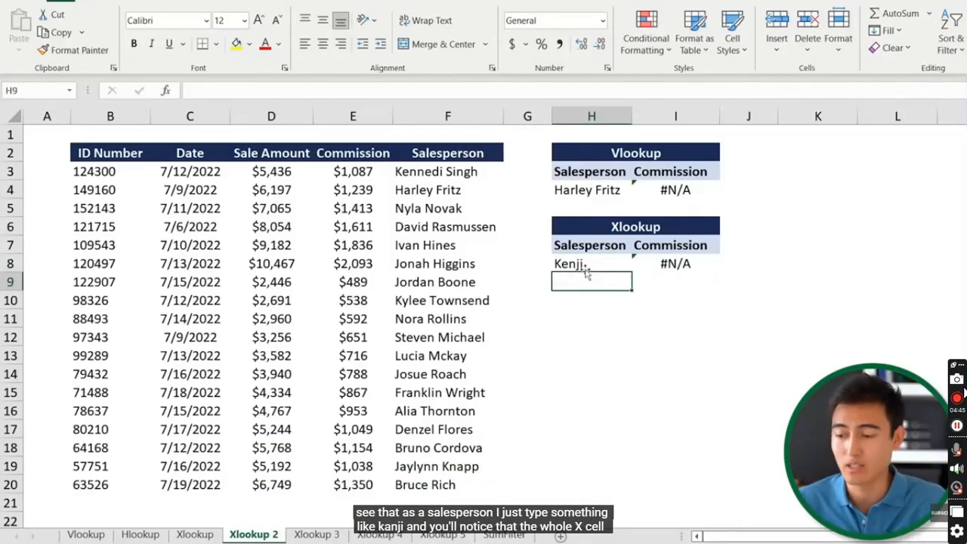
pyautogui.click(706, 264)
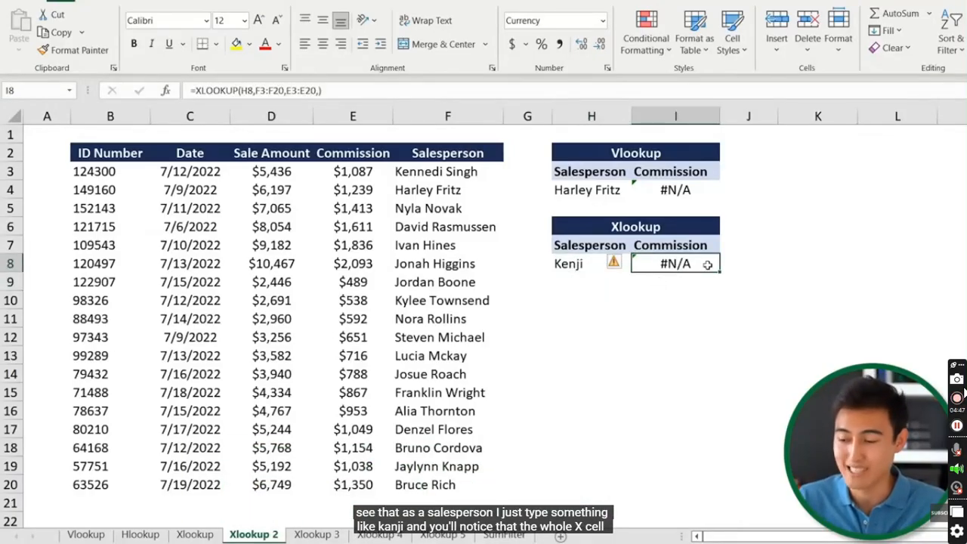
pyautogui.click(571, 259)
pyautogui.click(459, 114)
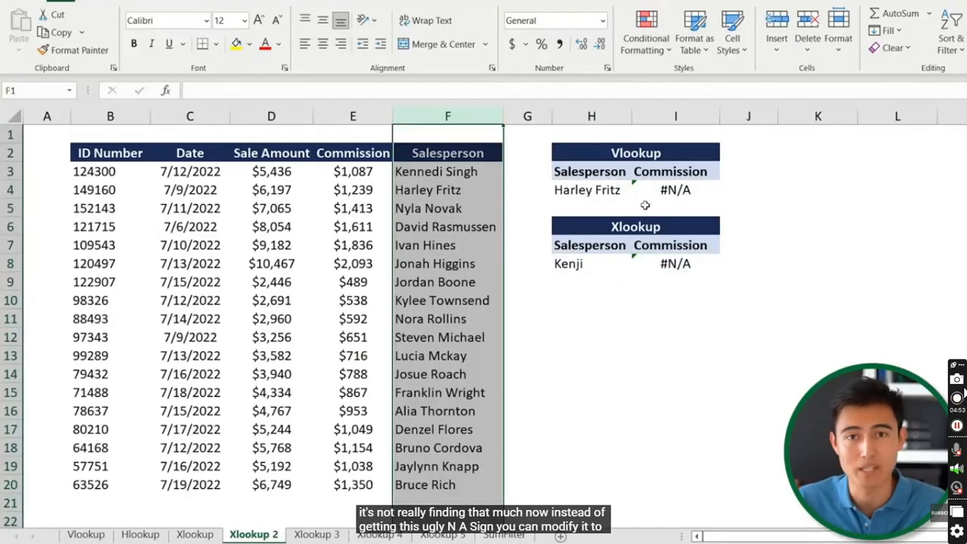
pyautogui.click(693, 260)
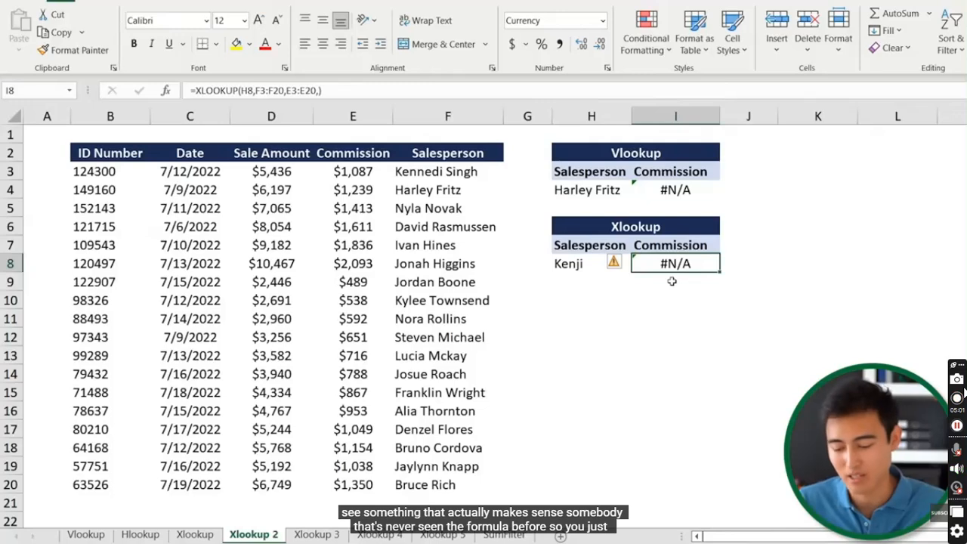
# Add "Not on the list" as the if_not_found argument of I8's XLOOKUP
pyautogui.press('F2')
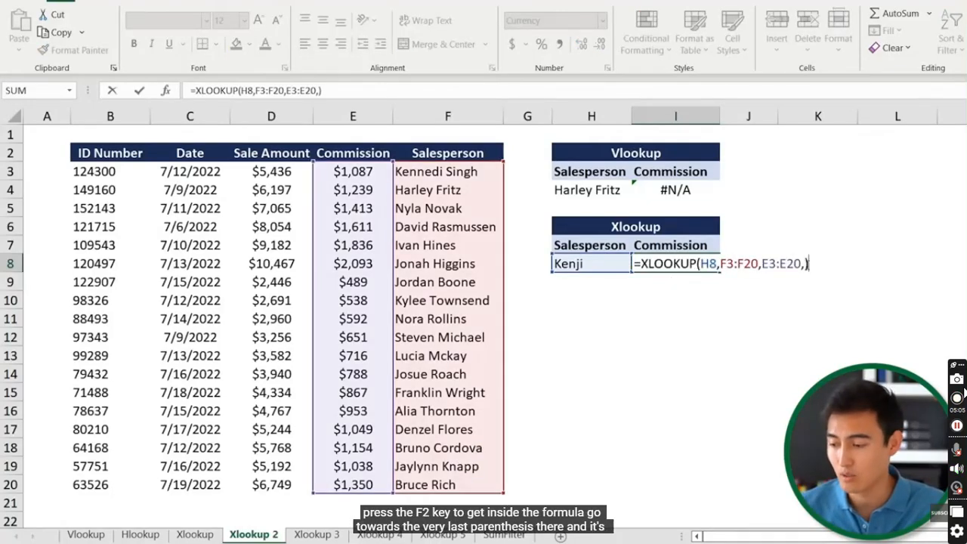
pyautogui.click(800, 264)
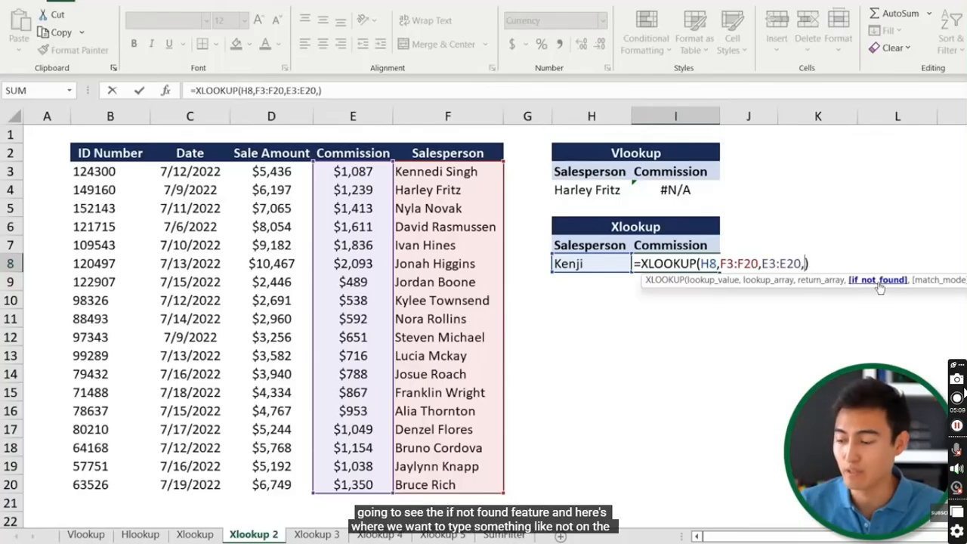
pyautogui.write('"')
pyautogui.write('Not on the list')
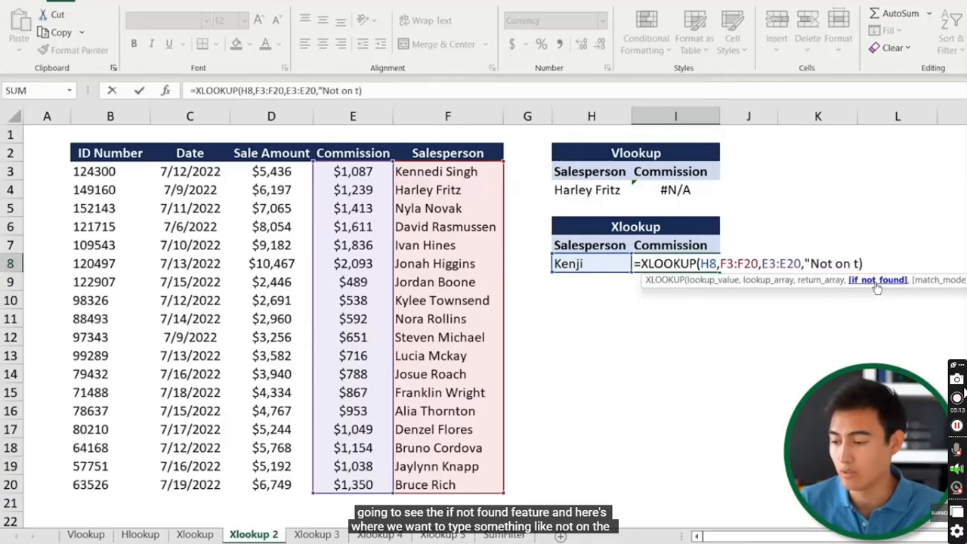
pyautogui.write('"')
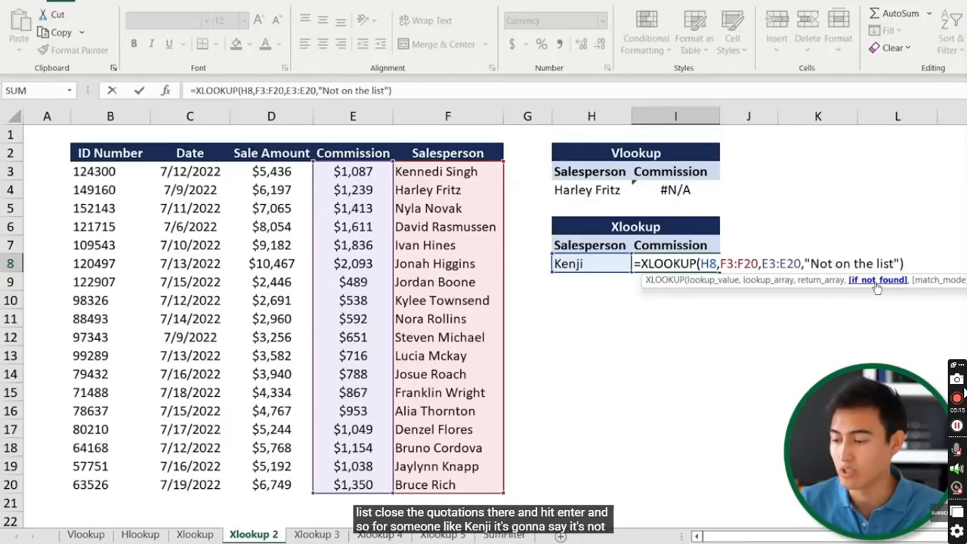
pyautogui.write(')')
pyautogui.press('Return')
pyautogui.press('Up')
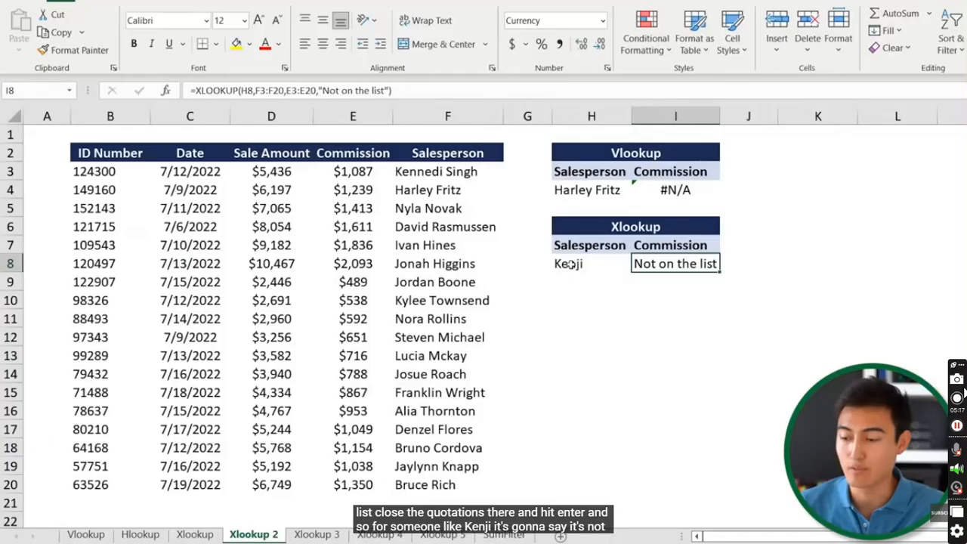
# Replace the unknown name in H8 with a listed salesperson, returning $1,836
pyautogui.click(598, 271)
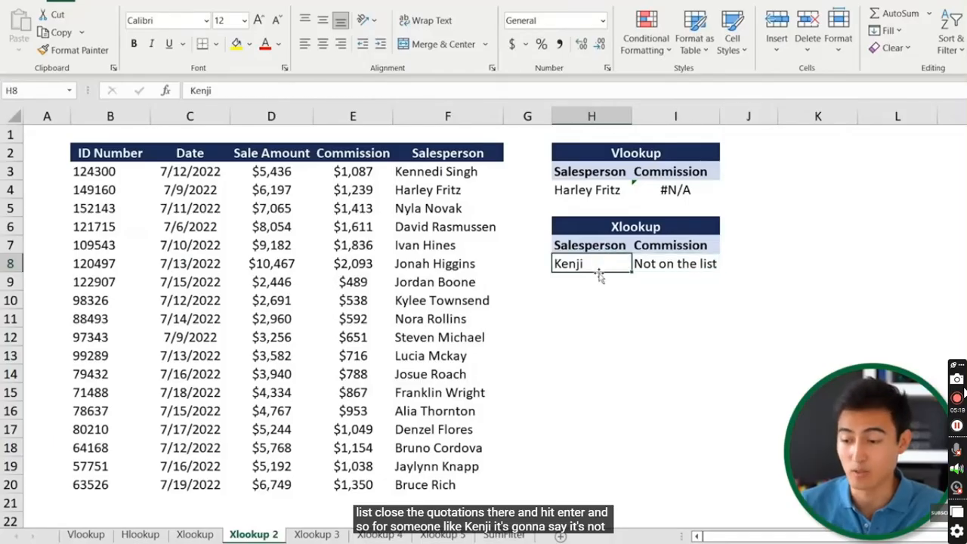
pyautogui.write('Ivan Hines')
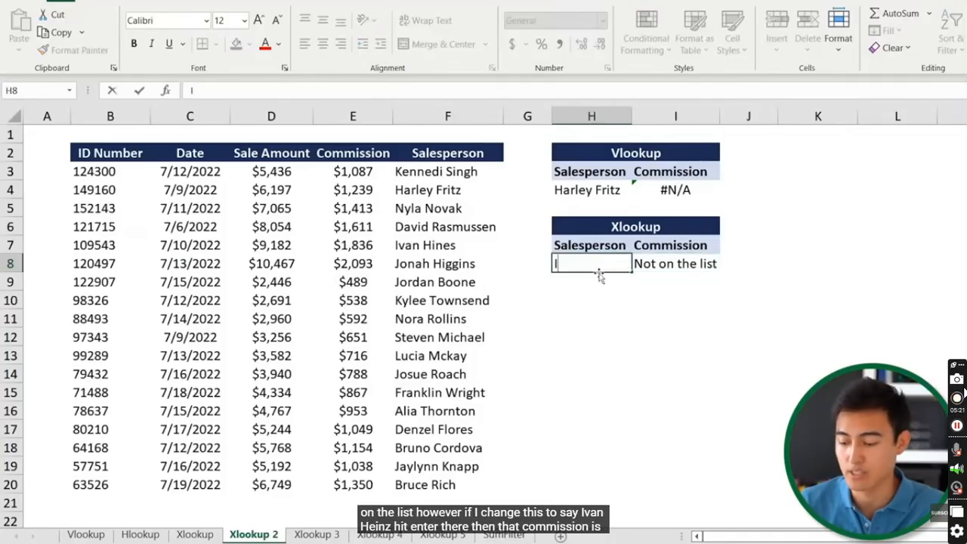
pyautogui.press('Return')
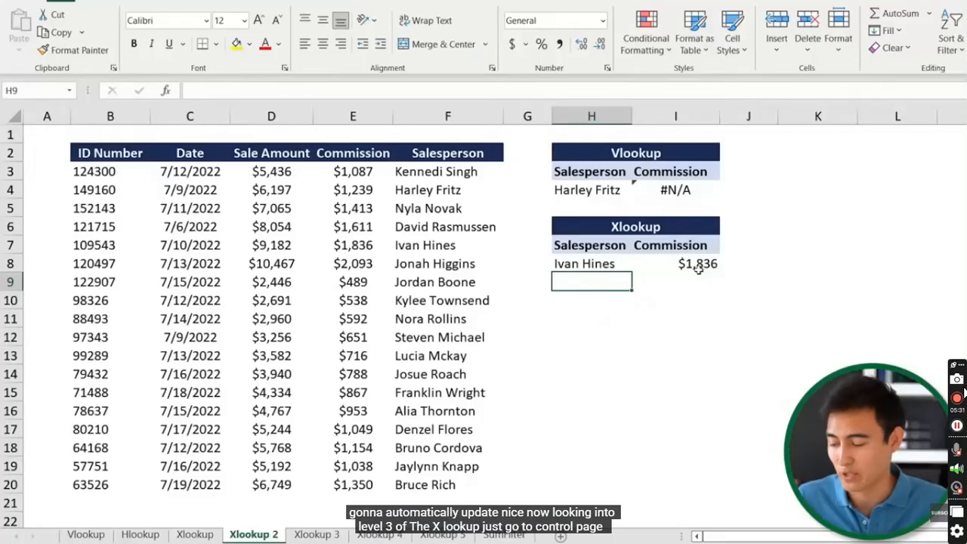
pyautogui.hotkey('ctrl', 'pagedown')
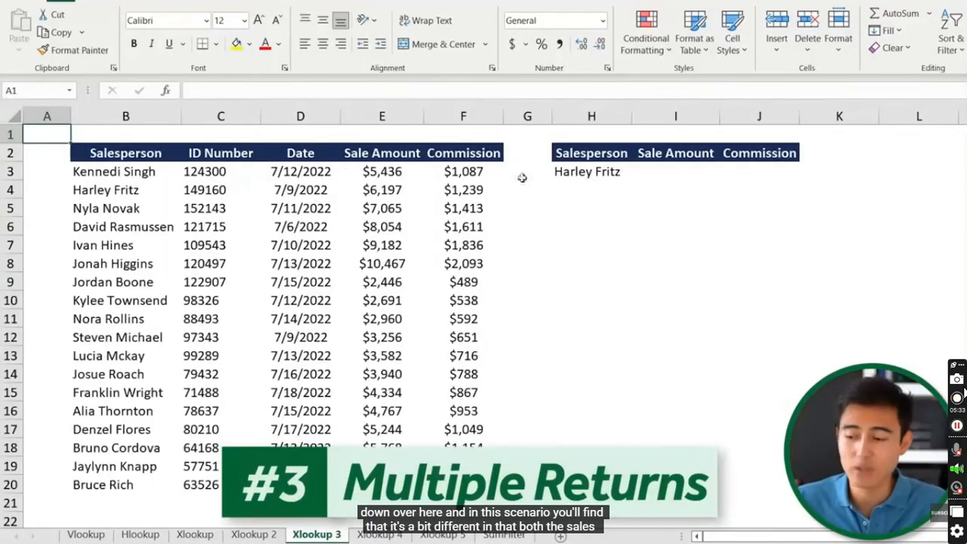
# On Xlookup 3, start an XLOOKUP in I3 matching H3 against B3:B20
pyautogui.click(680, 180)
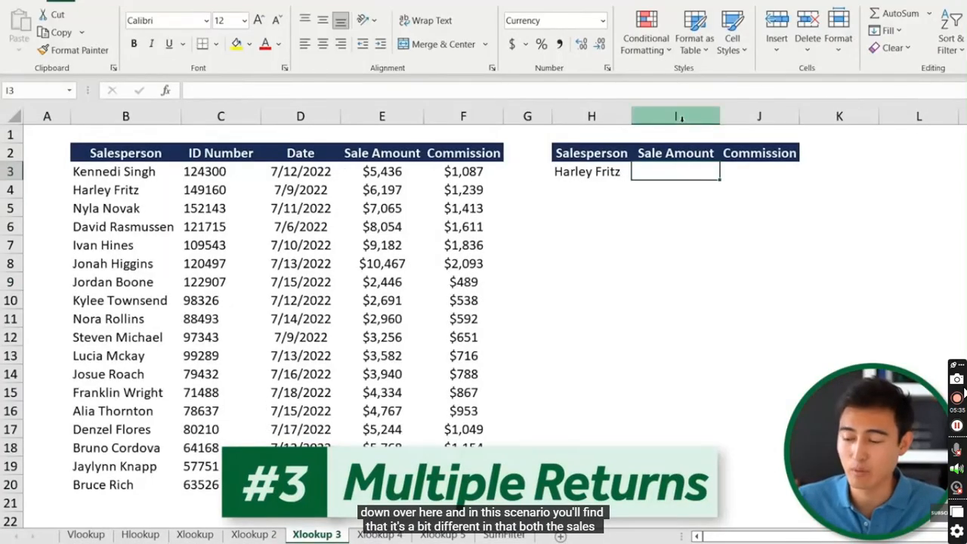
pyautogui.click(679, 117)
pyautogui.click(729, 117)
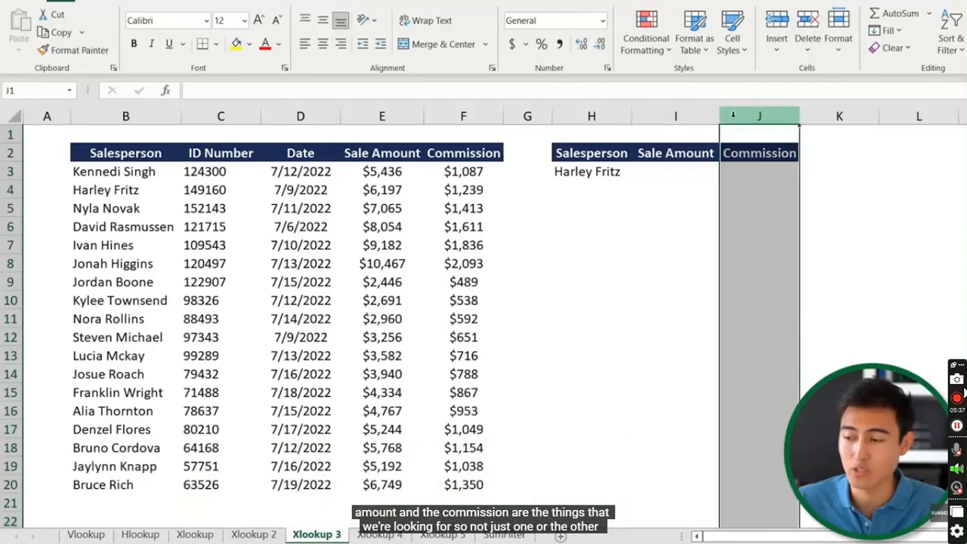
pyautogui.click(676, 176)
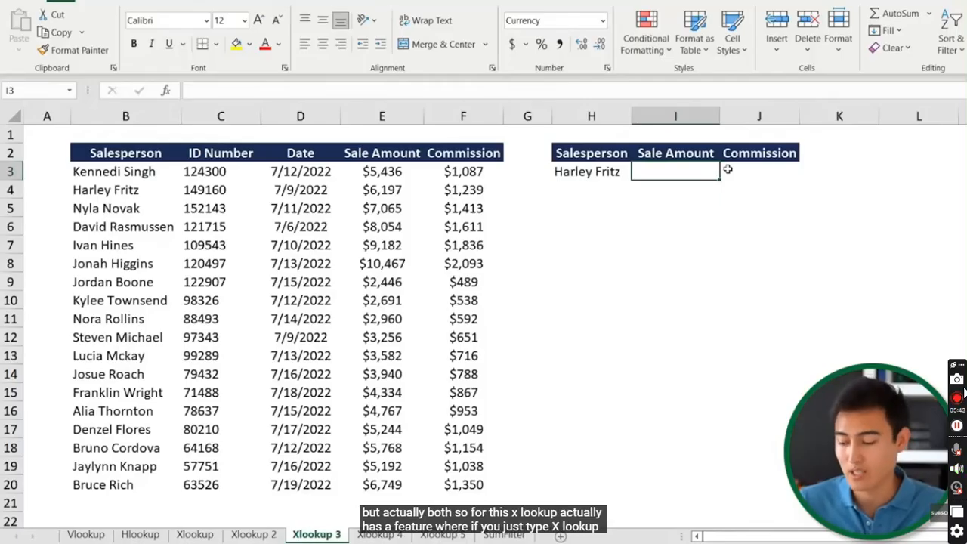
pyautogui.write('=xlo')
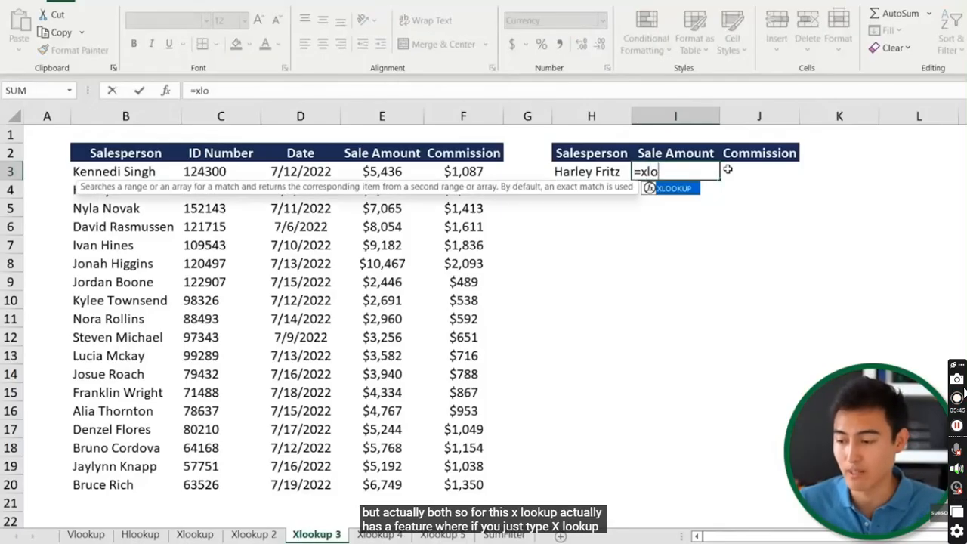
pyautogui.press('Tab')
pyautogui.press('Left')
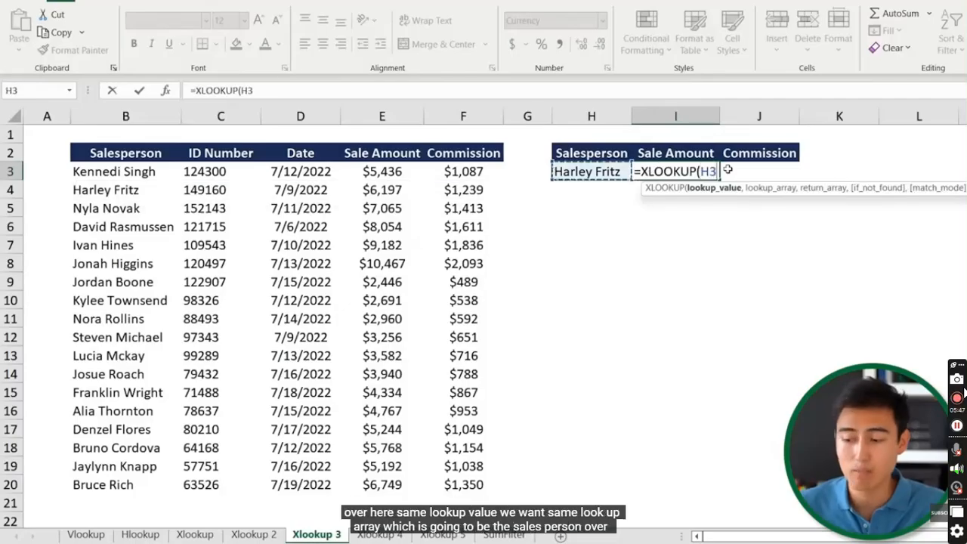
pyautogui.write(',')
pyautogui.press('Left')
pyautogui.press('Left')
pyautogui.press('Left')
pyautogui.press('Left')
pyautogui.press('Left')
pyautogui.press('Left')
pyautogui.press('Left')
pyautogui.press('Left')
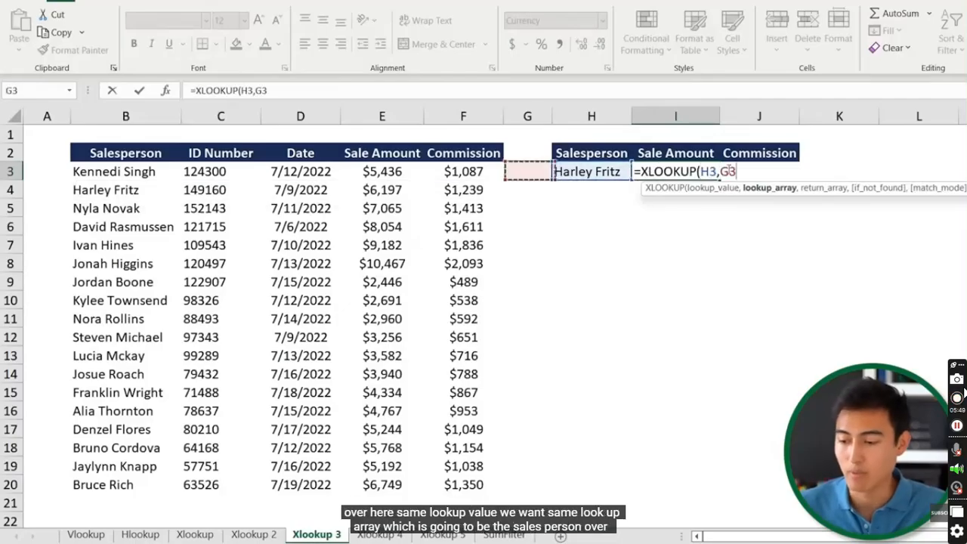
pyautogui.press('Right')
pyautogui.hotkey('ctrl', 'shift', 'Down')
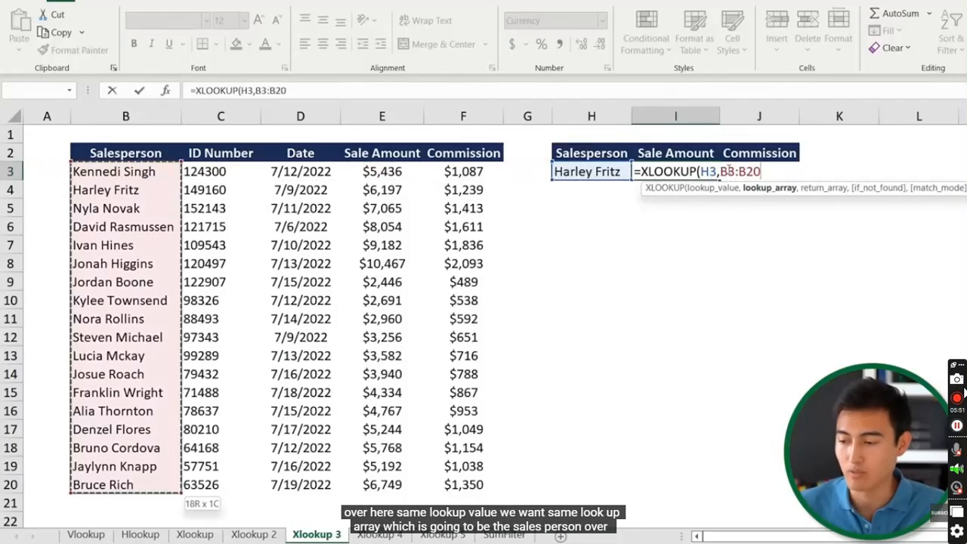
pyautogui.write(',')
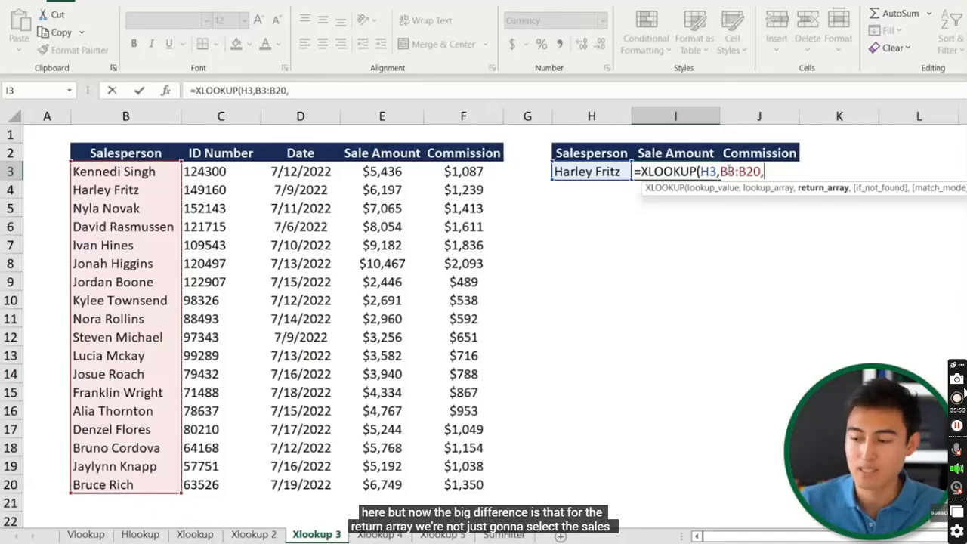
# Return E3:F20 so I3 spills the $6,197 sale amount and $1,239 commission
pyautogui.click(361, 168)
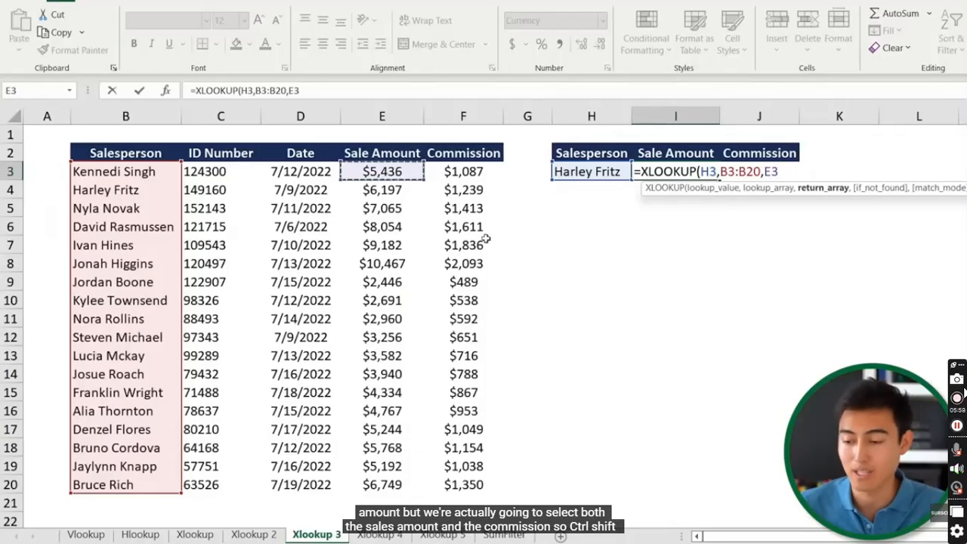
pyautogui.hotkey('ctrl', 'shift', 'Down')
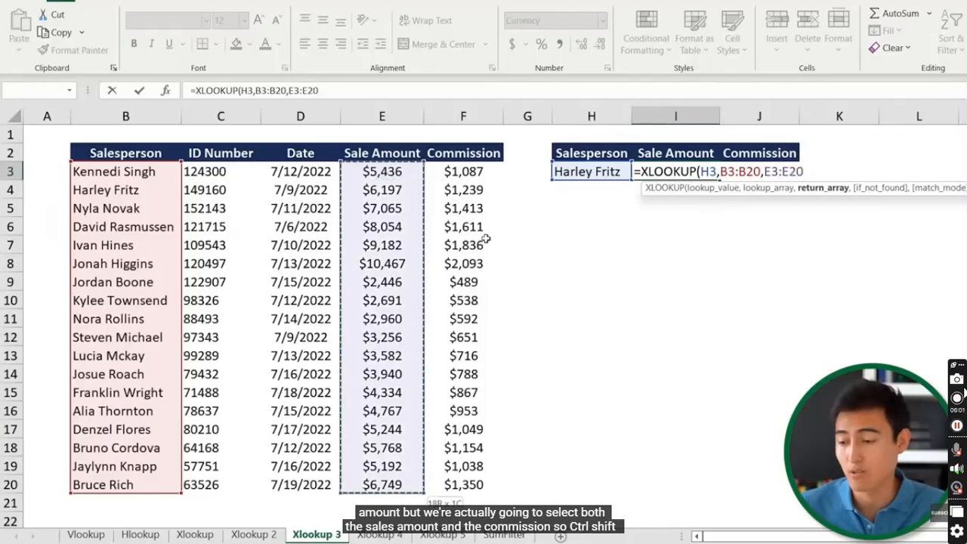
pyautogui.hotkey('ctrl', 'shift', 'Right')
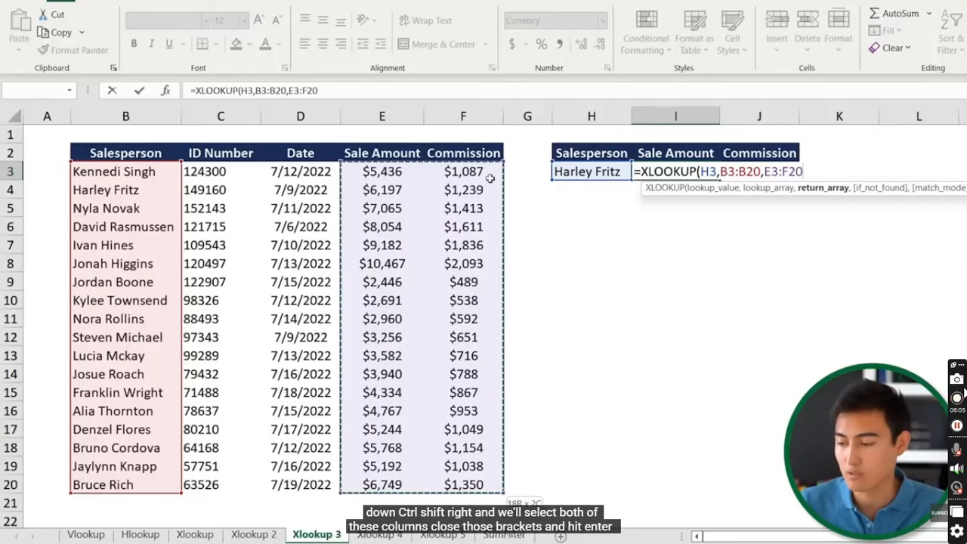
pyautogui.write(')')
pyautogui.press('Return')
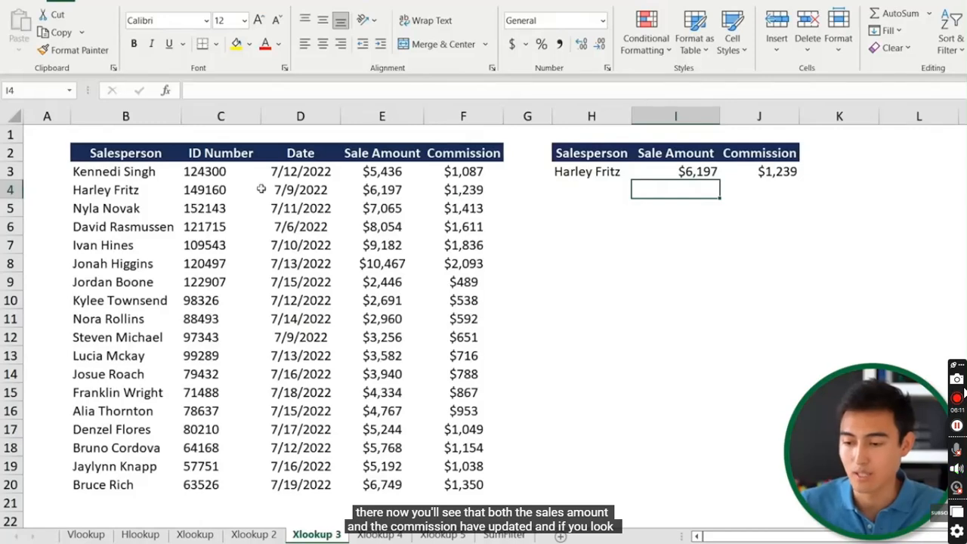
# Type another listed salesperson into H3 so the XLOOKUP spills $9,182 and $1,836
pyautogui.click(242, 190)
pyautogui.hotkey('shift', 'space')
pyautogui.press('Right')
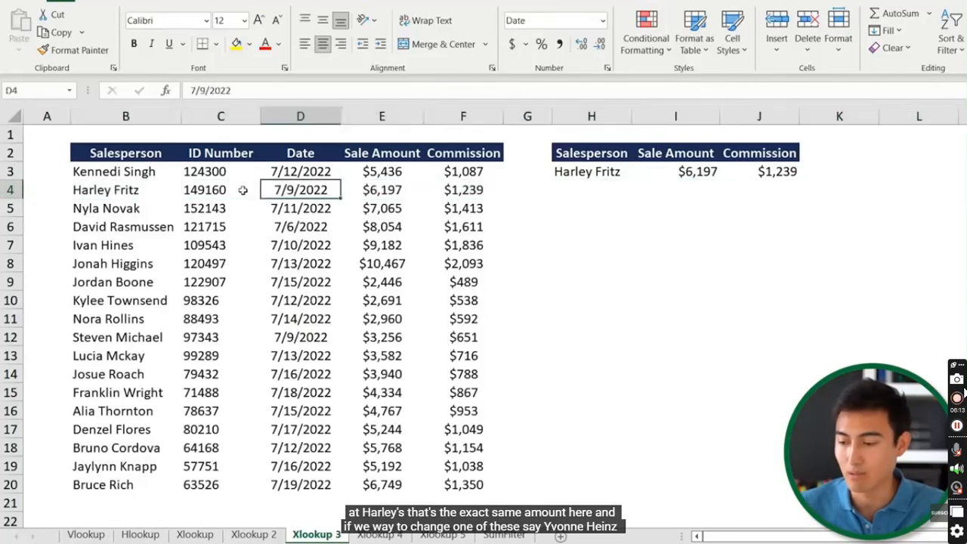
pyautogui.press('Right')
pyautogui.press('Right')
pyautogui.press('Right')
pyautogui.press('Right')
pyautogui.press('Up')
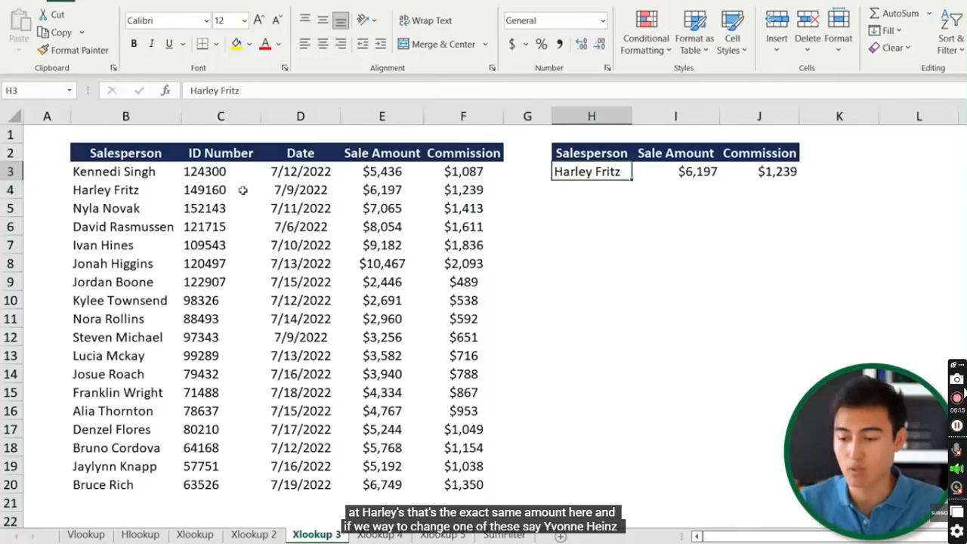
pyautogui.write('Ivan Hines')
pyautogui.press('Return')
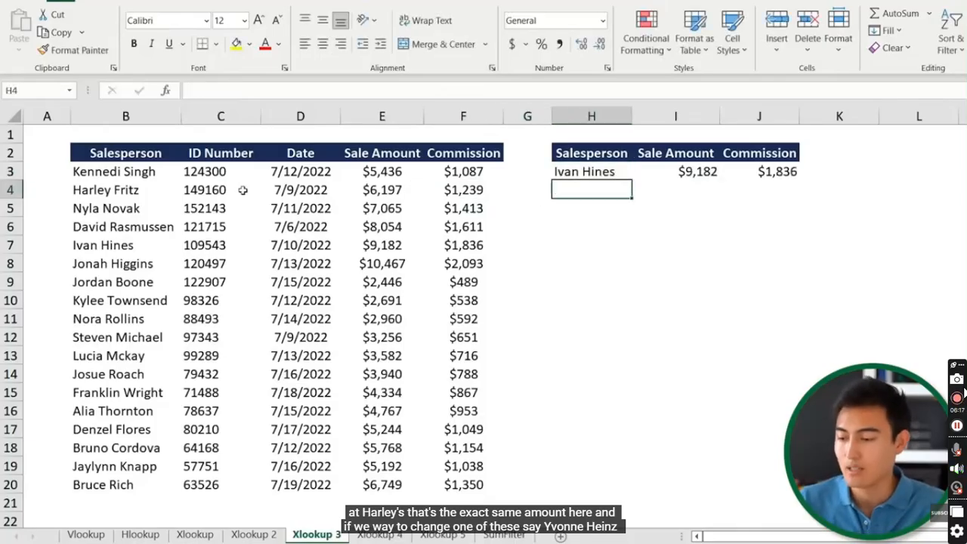
pyautogui.press('Down')
pyautogui.press('Down')
pyautogui.press('Down')
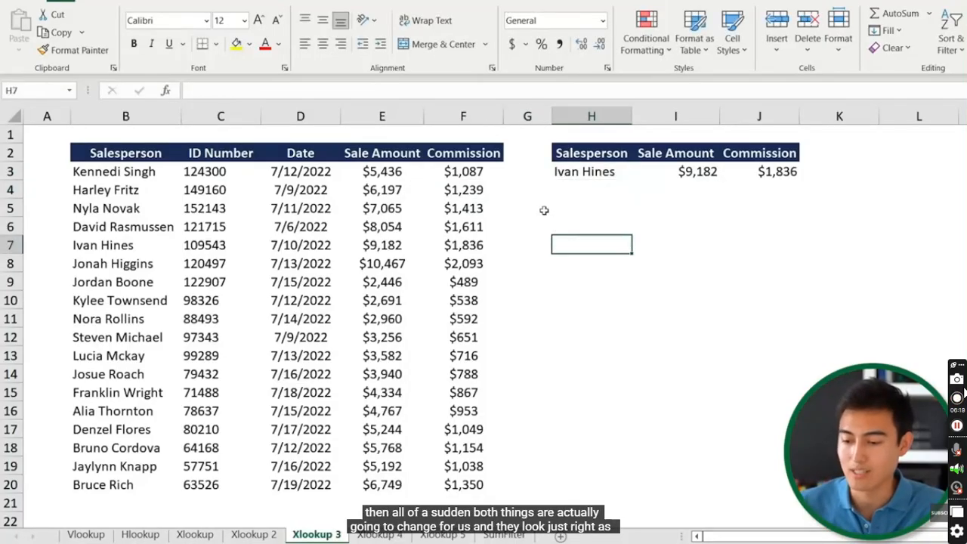
pyautogui.hotkey('shift', 'space')
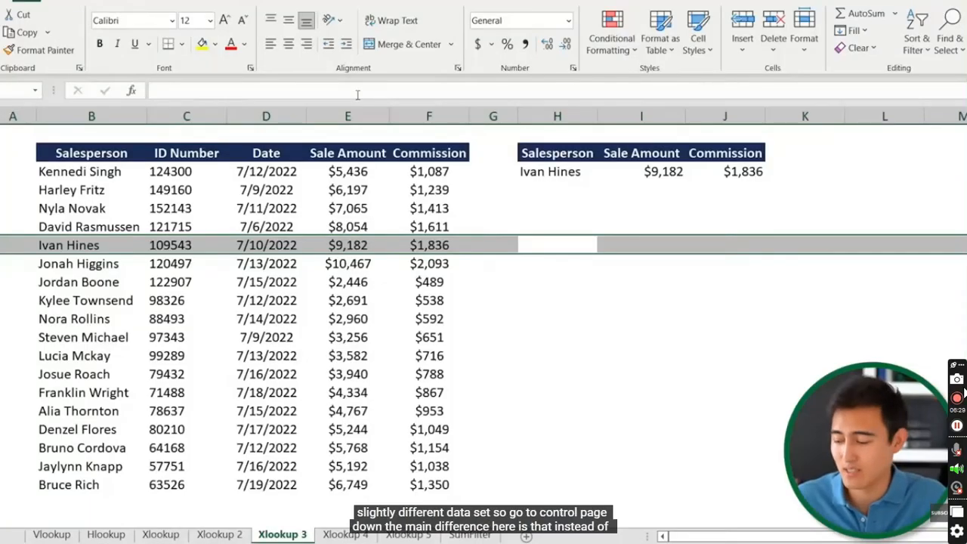
pyautogui.hotkey('ctrl', 'pagedown')
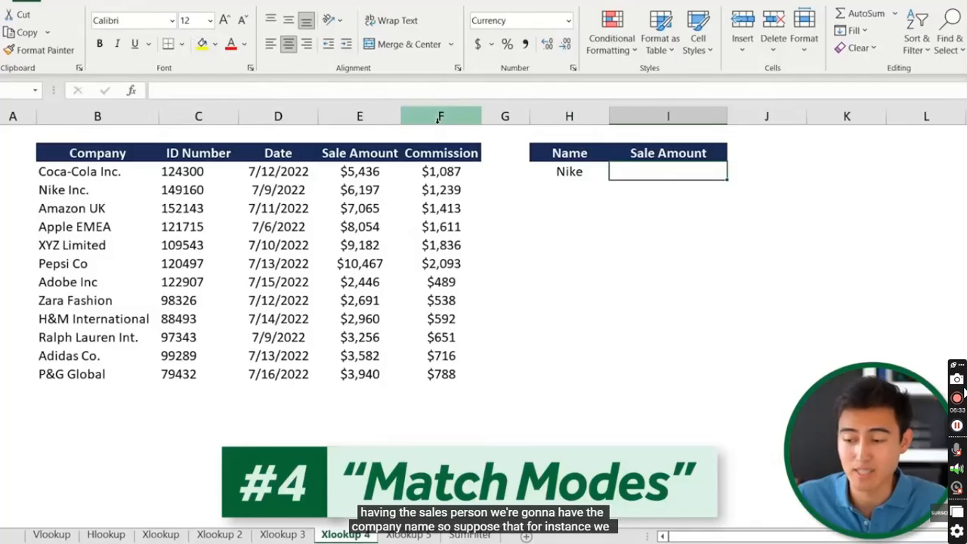
# On Xlookup 4, compare the lookup name Nike with full company names like Nike Inc. and Apple EMEA
pyautogui.click(89, 114)
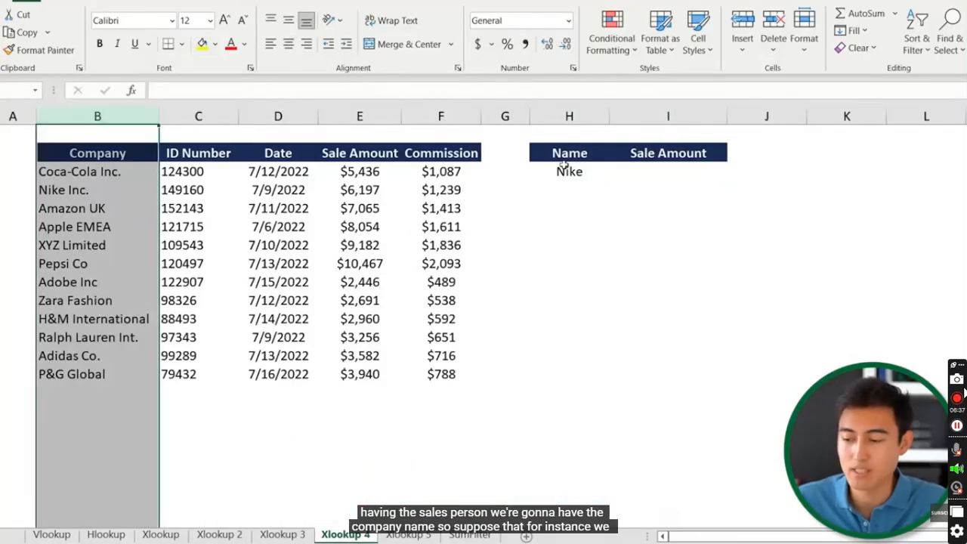
pyautogui.click(692, 170)
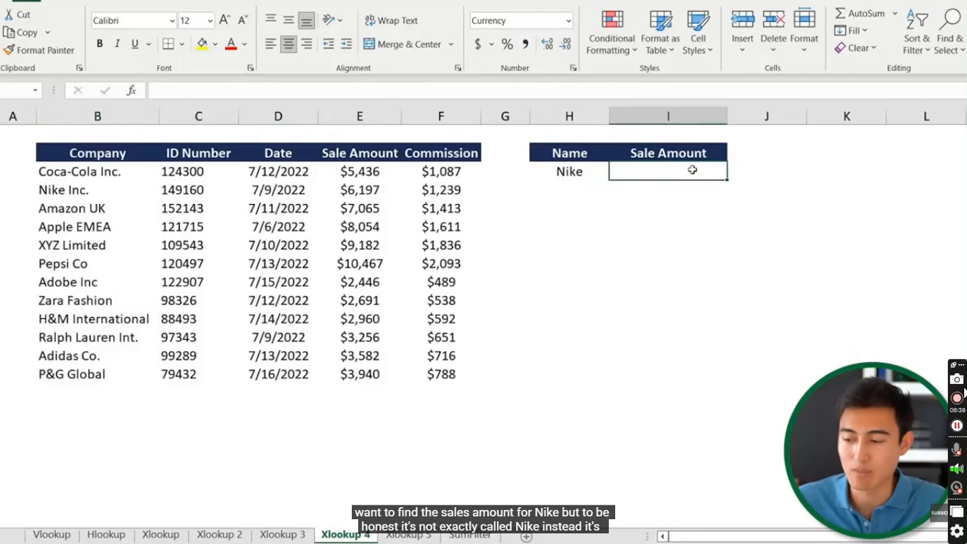
pyautogui.click(577, 175)
pyautogui.click(654, 176)
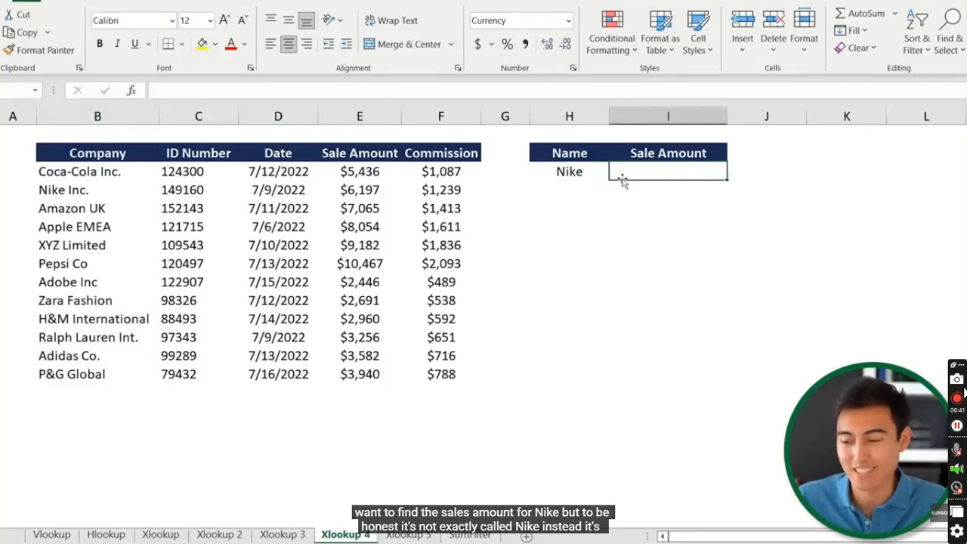
pyautogui.click(591, 171)
pyautogui.click(67, 191)
pyautogui.click(561, 174)
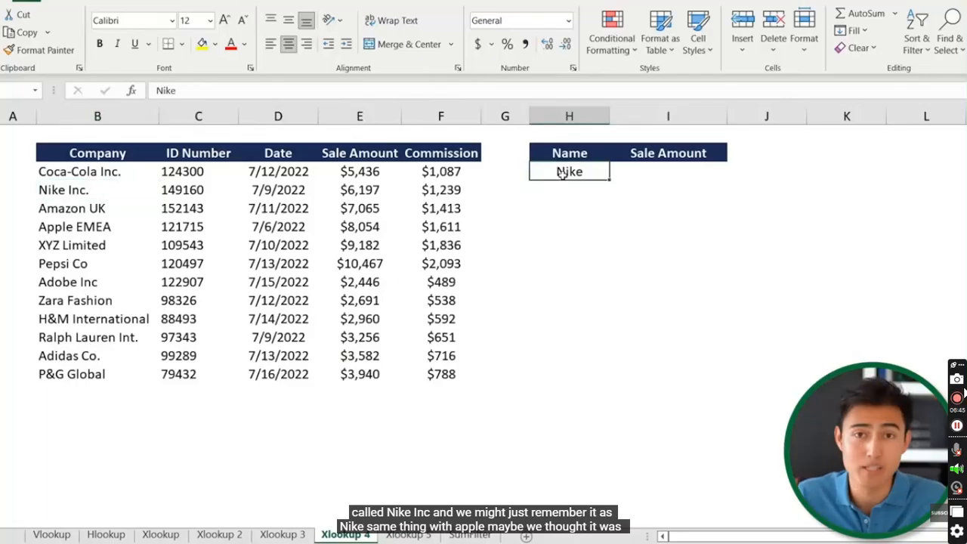
pyautogui.click(574, 205)
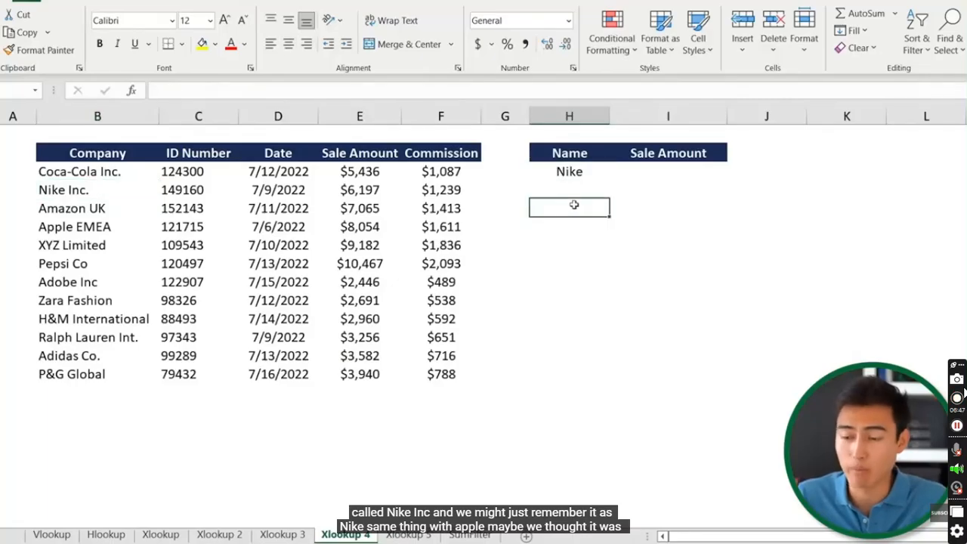
pyautogui.click(97, 225)
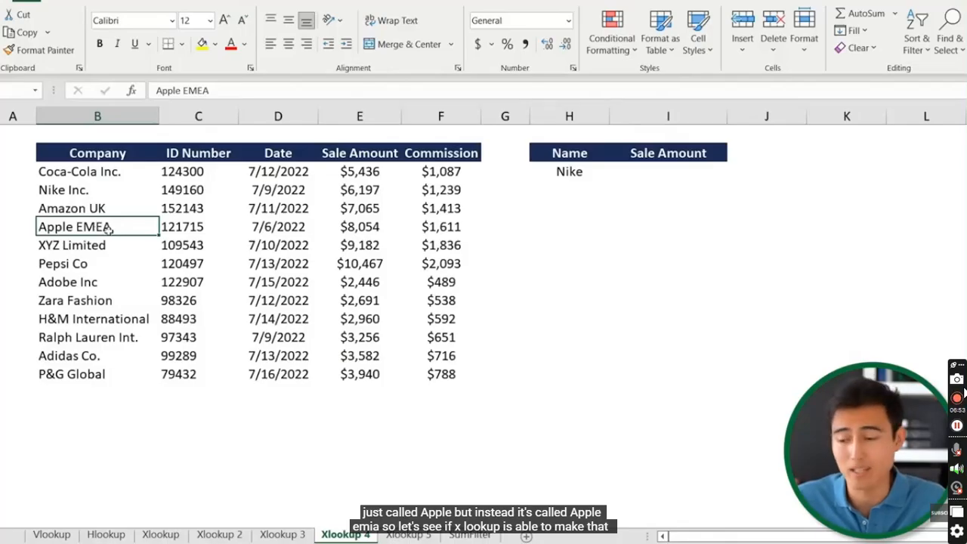
pyautogui.doubleClick(685, 173)
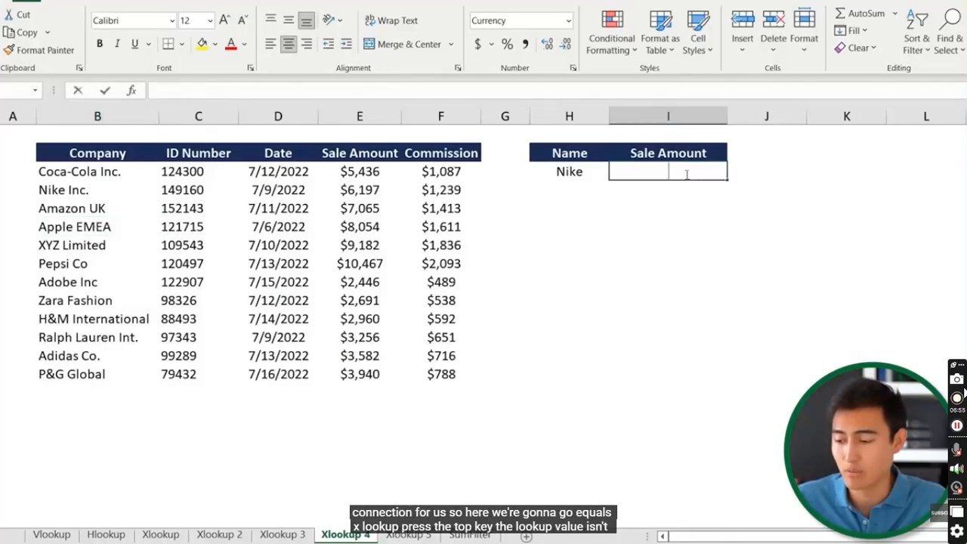
# Start an XLOOKUP in I3 with lookup value H3&"*" over the Company range B3:B14
pyautogui.write('=xlo')
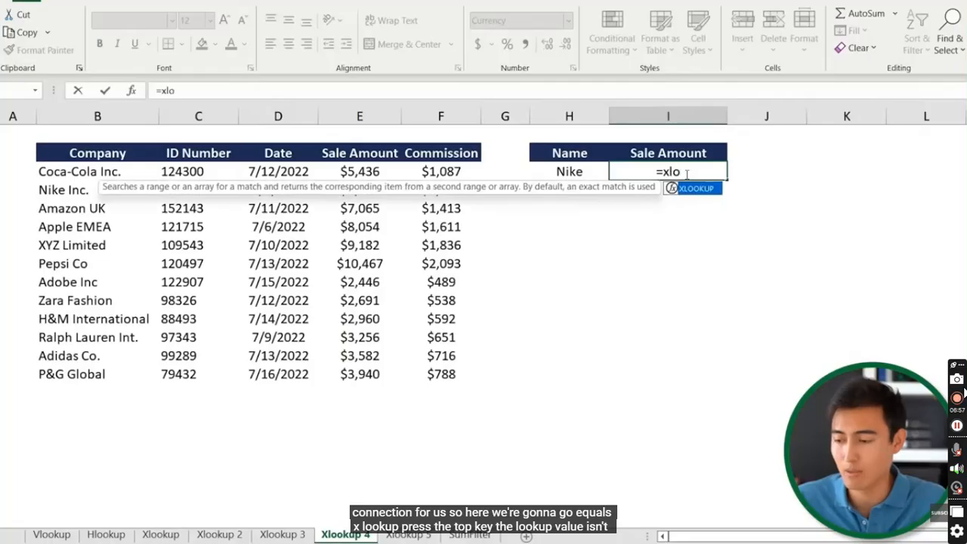
pyautogui.press('Tab')
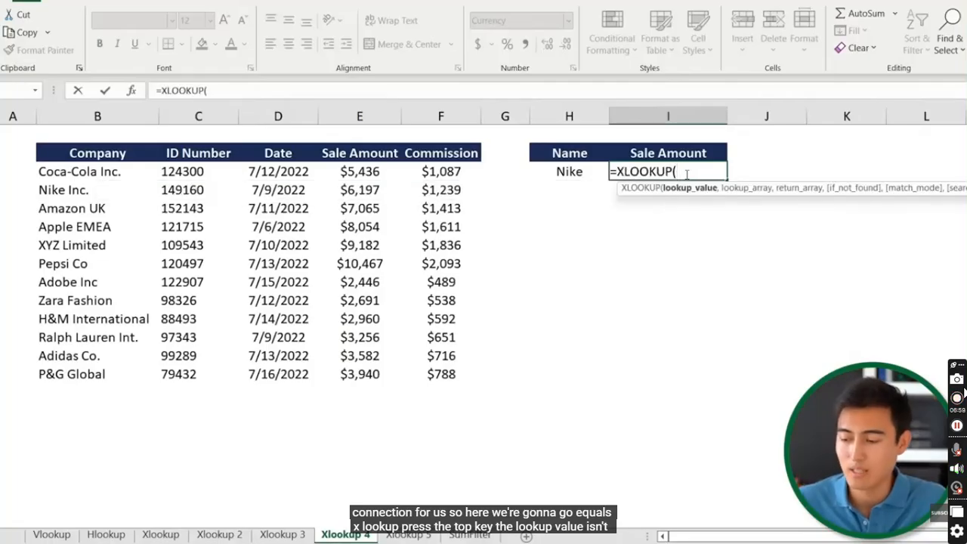
pyautogui.click(569, 172)
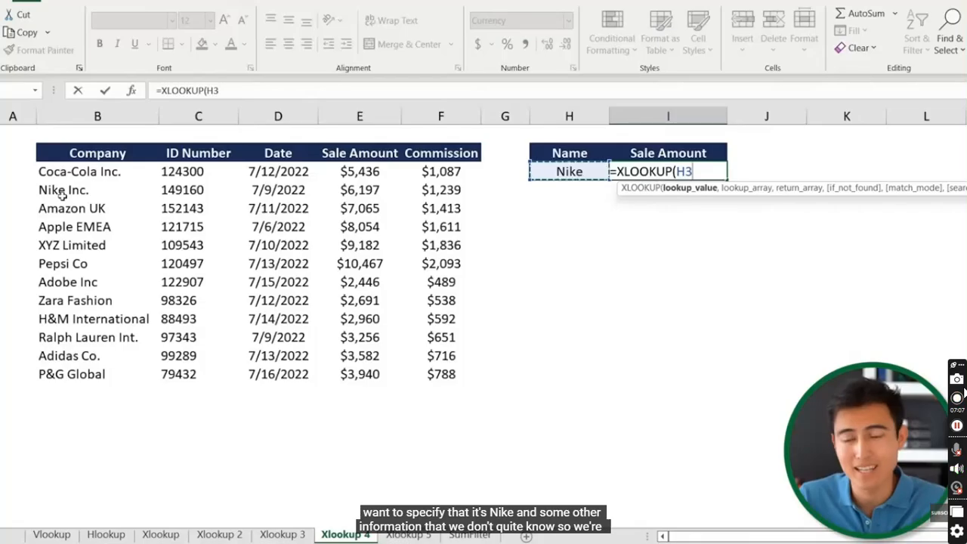
pyautogui.write('&"*')
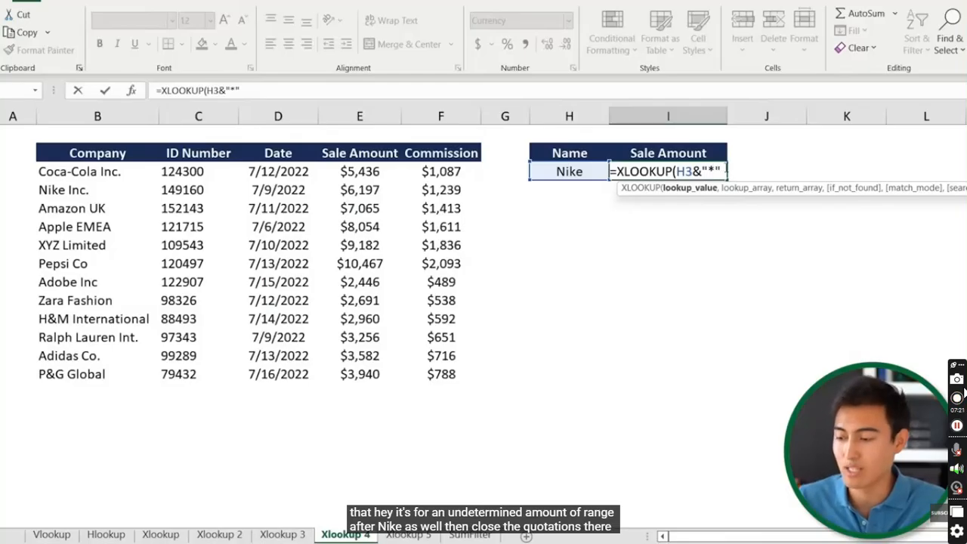
pyautogui.write(',')
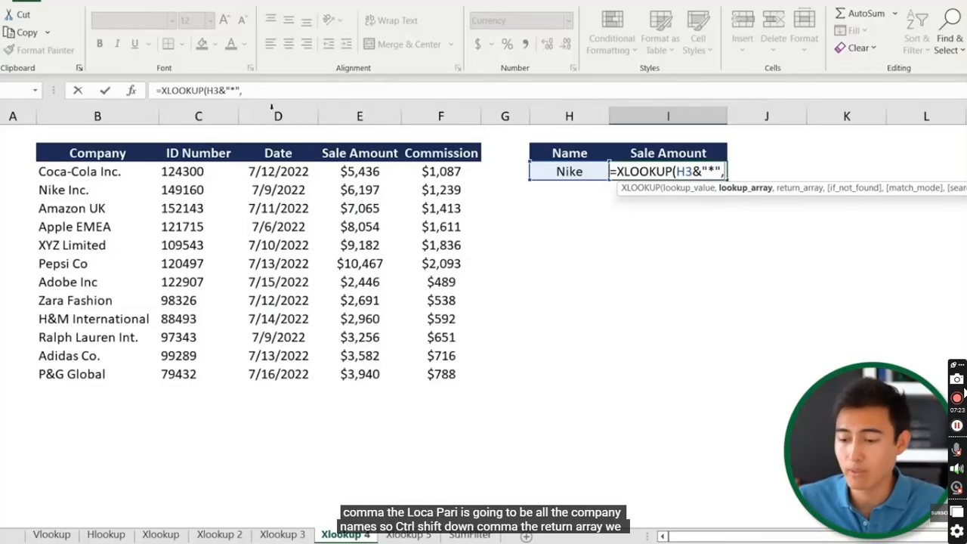
pyautogui.click(122, 167)
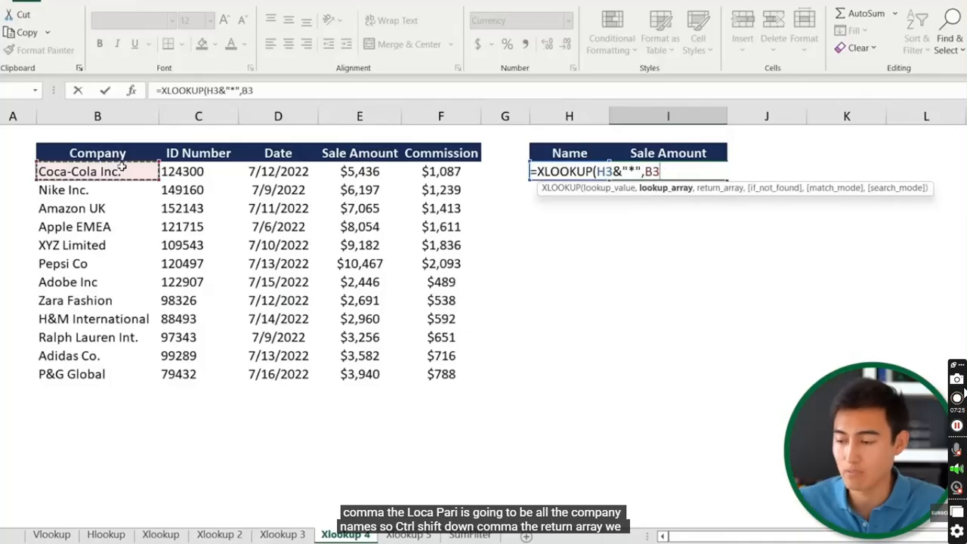
pyautogui.hotkey('ctrl', 'shift', 'Down')
pyautogui.write(',')
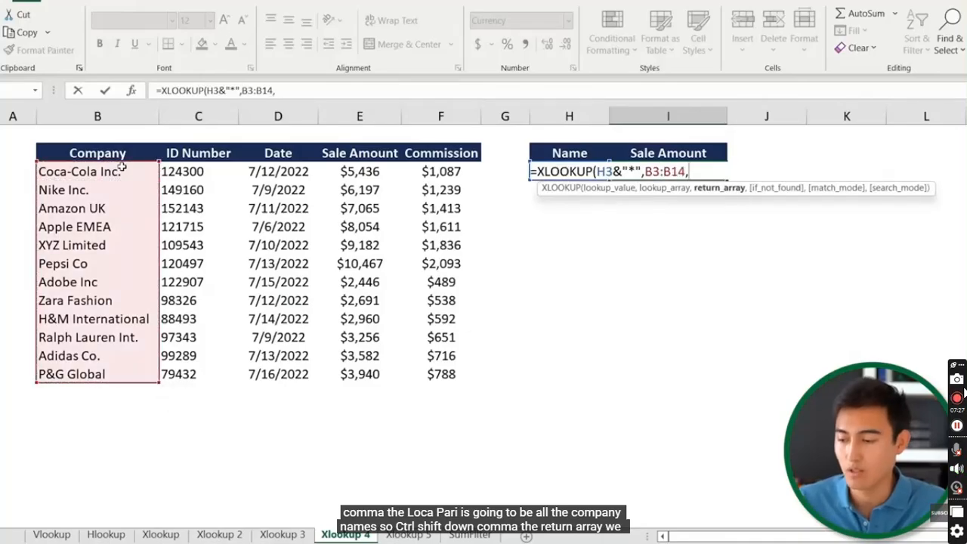
# Add return range E3:E14 and wildcard match mode 2, so Nike returns $6,197
pyautogui.click(376, 171)
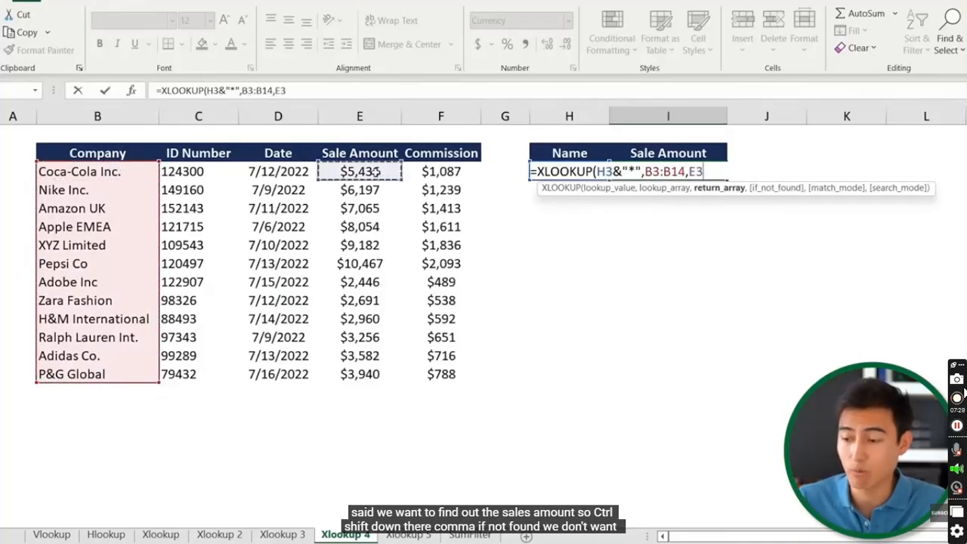
pyautogui.hotkey('ctrl', 'shift', 'Down')
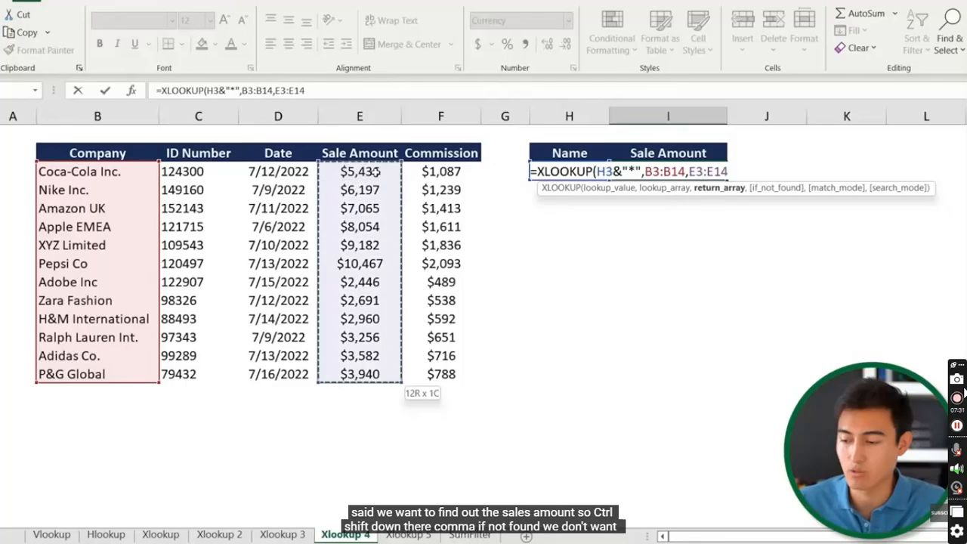
pyautogui.write(',')
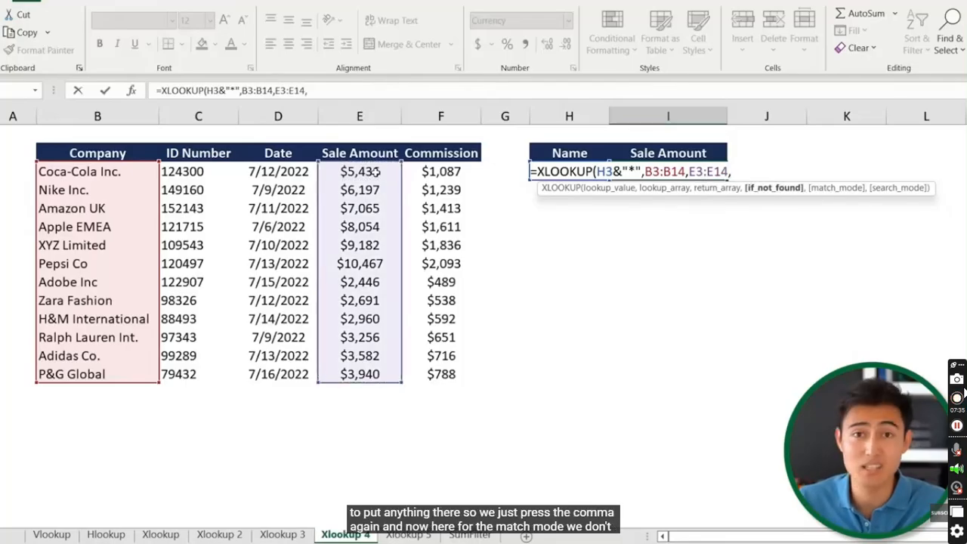
pyautogui.write(',')
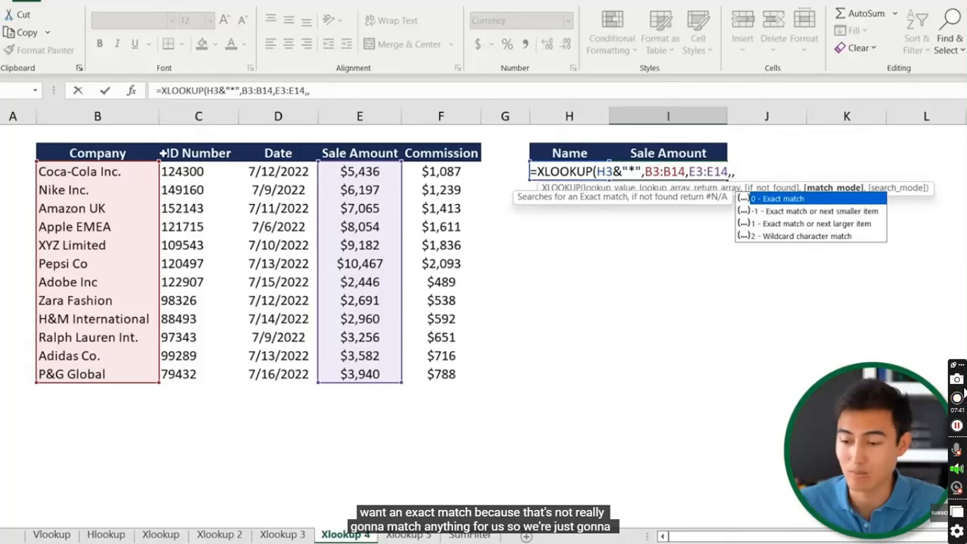
pyautogui.press('Down')
pyautogui.press('Down')
pyautogui.press('Down')
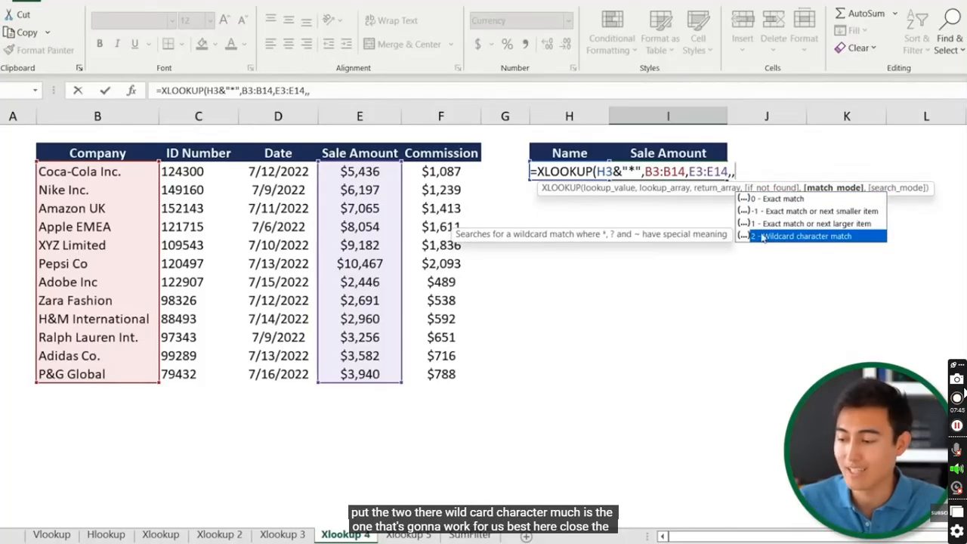
pyautogui.write('2')
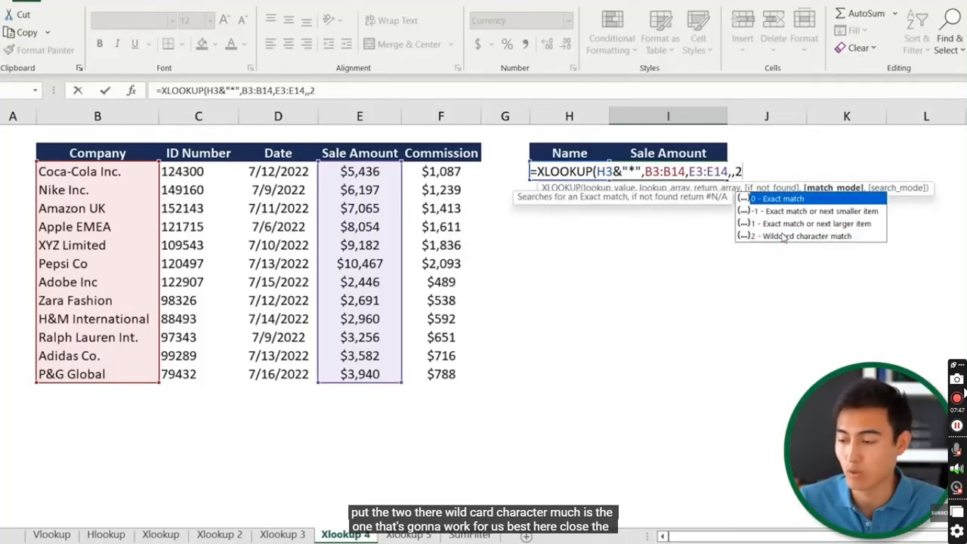
pyautogui.write(')')
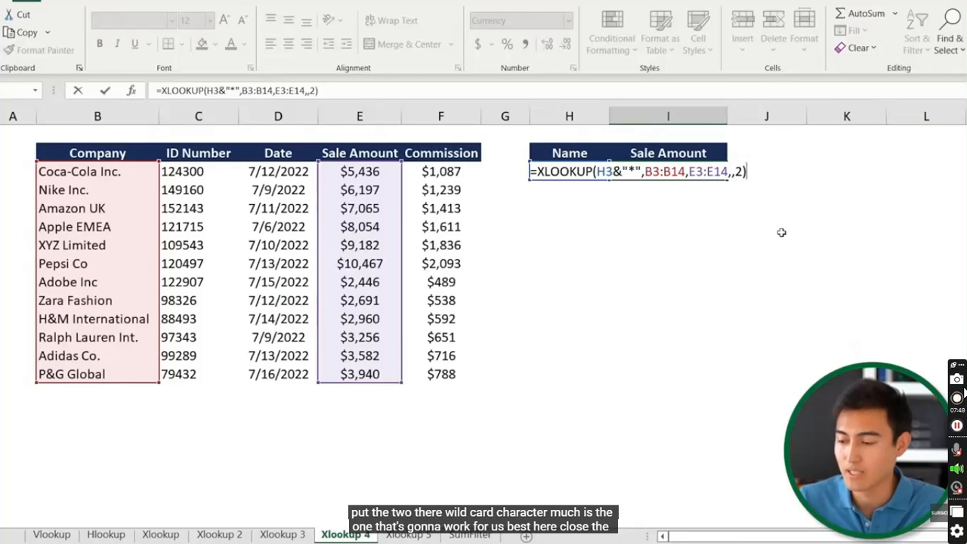
pyautogui.press('Return')
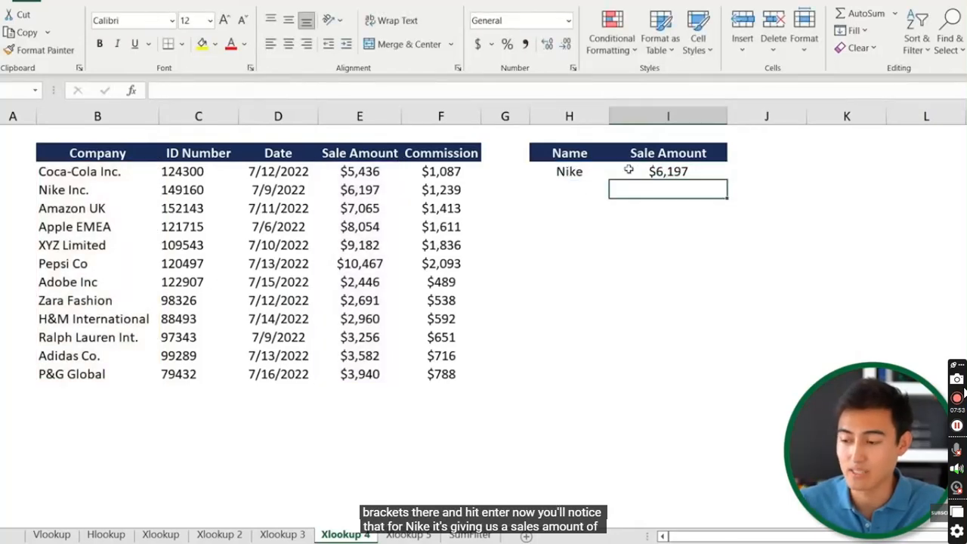
# Highlight the Nike Inc. row to compare it with the lookup result
pyautogui.click(242, 190)
pyautogui.hotkey('shift', 'space')
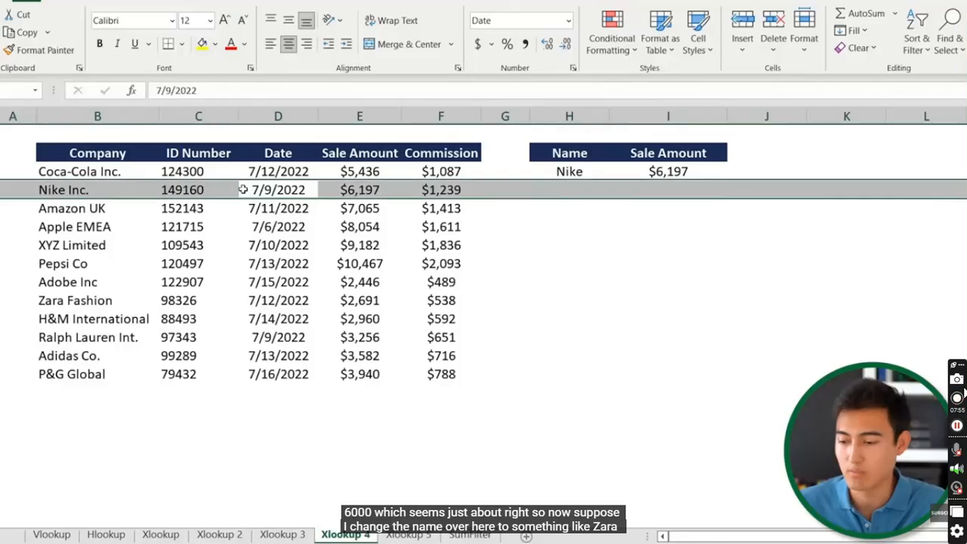
pyautogui.press('Right')
pyautogui.press('Right')
pyautogui.press('Right')
pyautogui.press('Right')
pyautogui.press('Up')
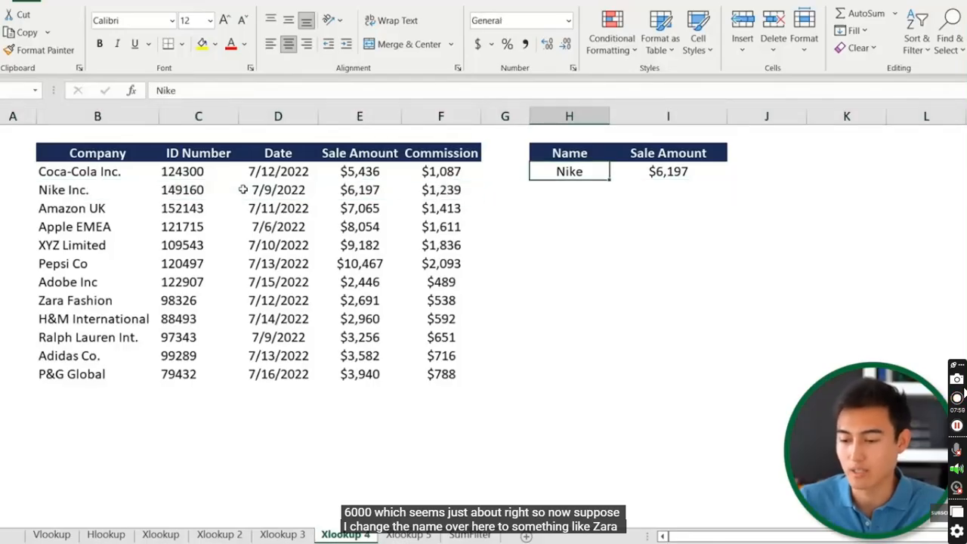
# Enter Zara in H3 and check it against the Zara Fashion row
pyautogui.write('Zara')
pyautogui.press('Return')
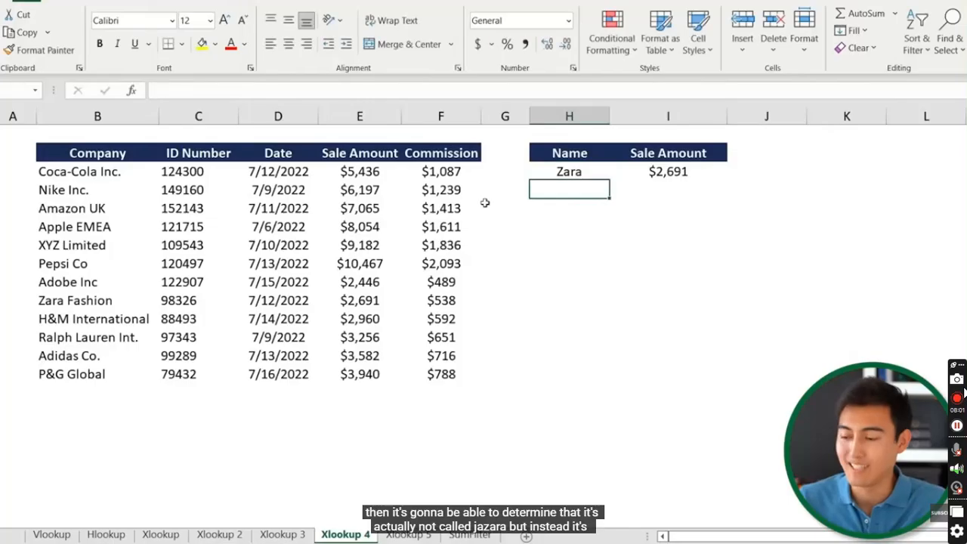
pyautogui.click(563, 173)
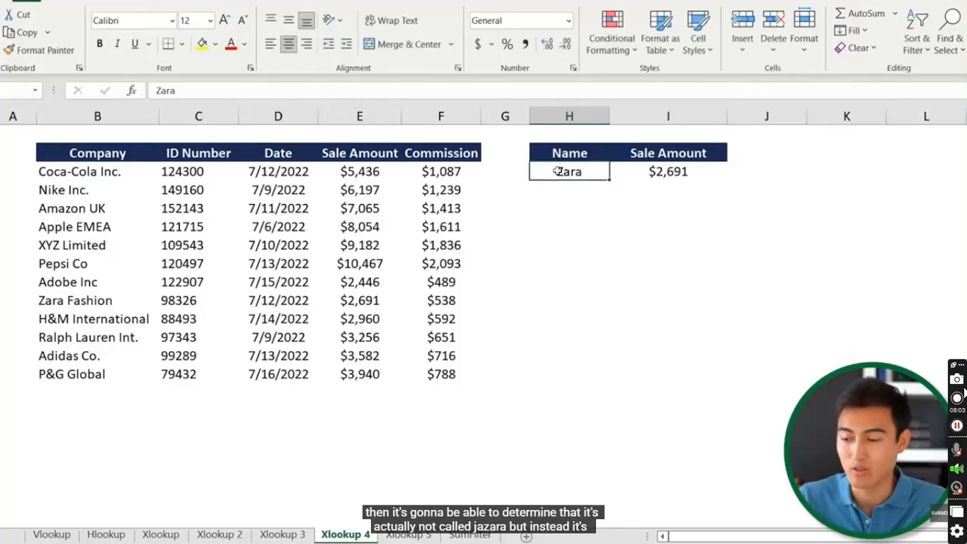
pyautogui.click(91, 298)
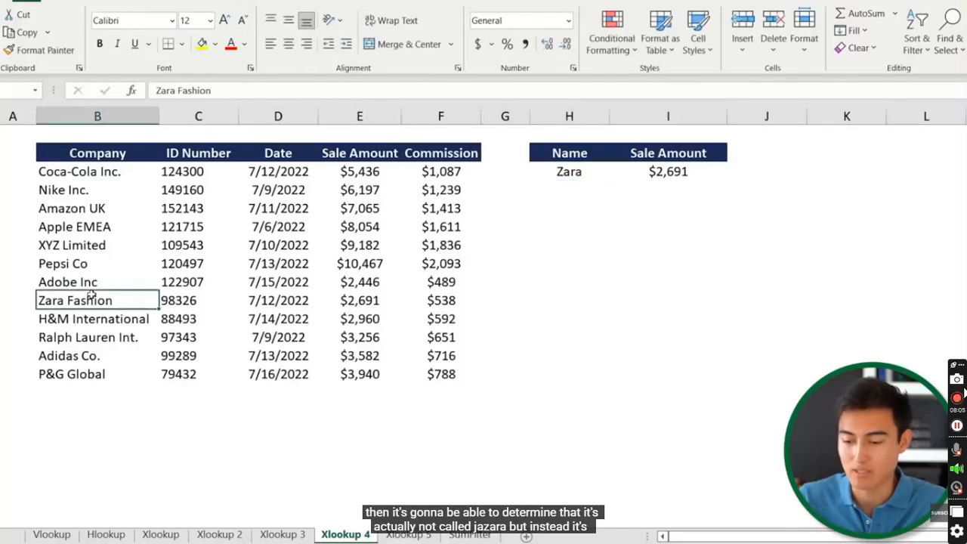
# Enter H&M in H3 to get $2,960, then go to the Xlookup 5 sheet
pyautogui.click(583, 178)
pyautogui.write('H')
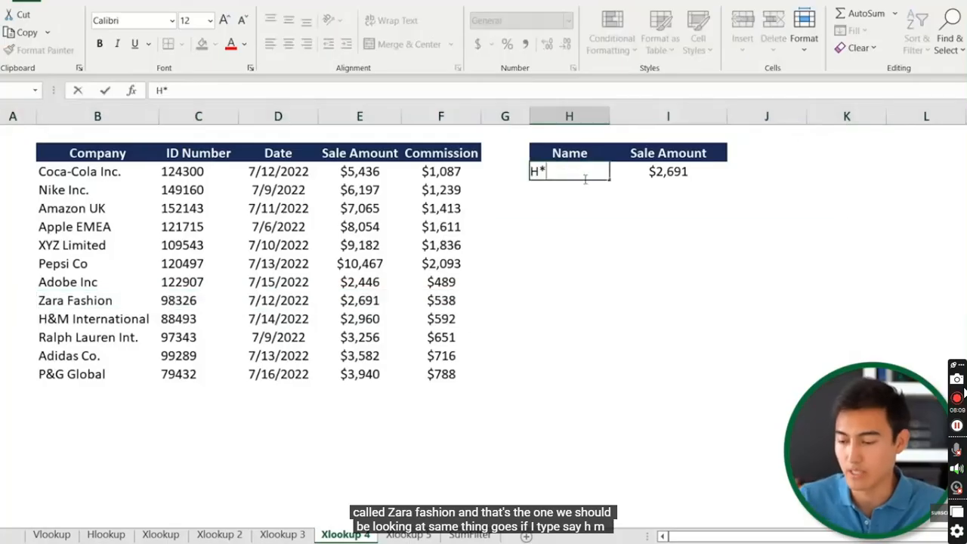
pyautogui.write('&M')
pyautogui.press('Return')
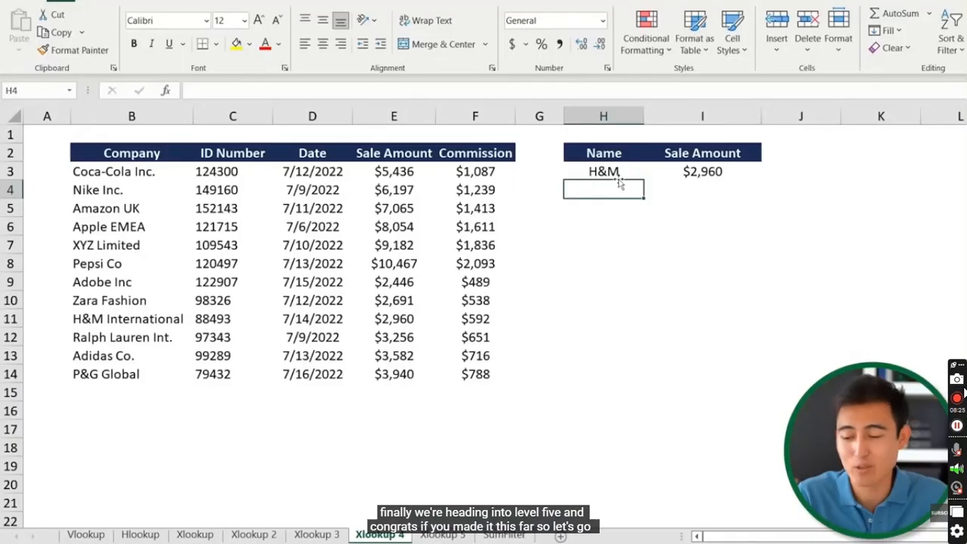
pyautogui.hotkey('ctrl', 'pagedown')
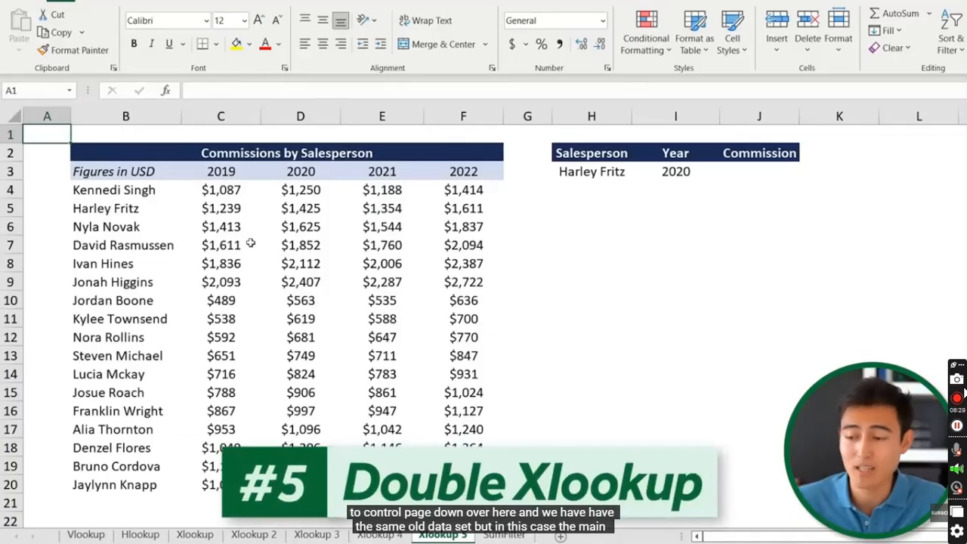
pyautogui.click(723, 172)
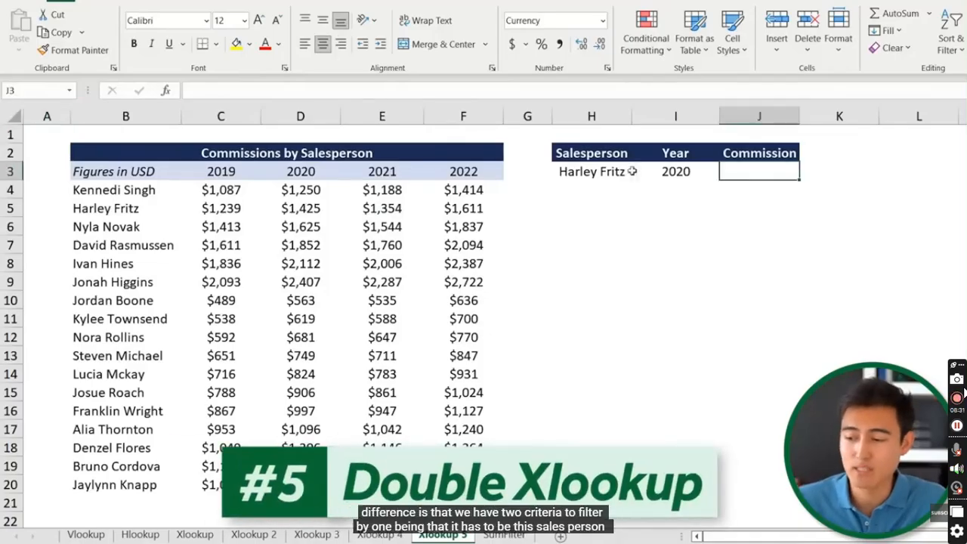
pyautogui.click(588, 172)
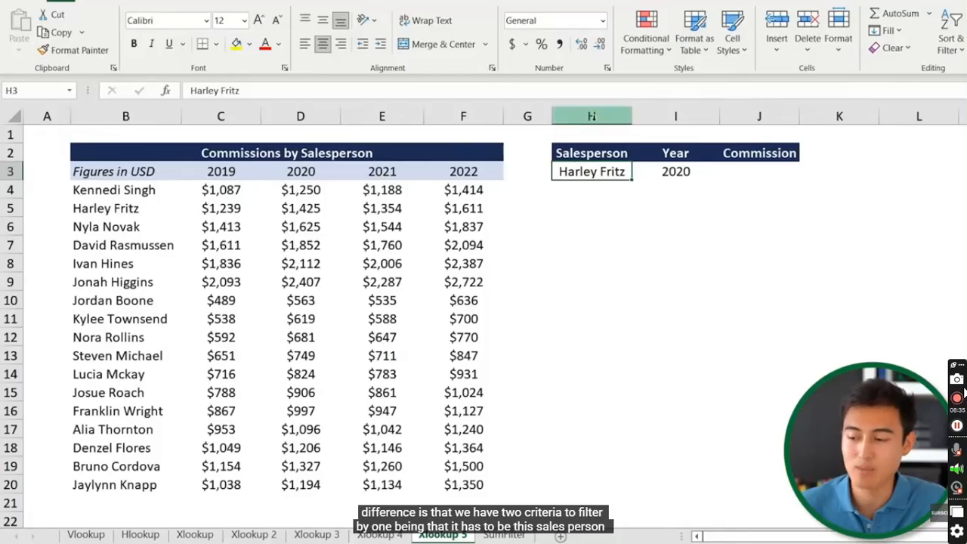
pyautogui.press('Tab')
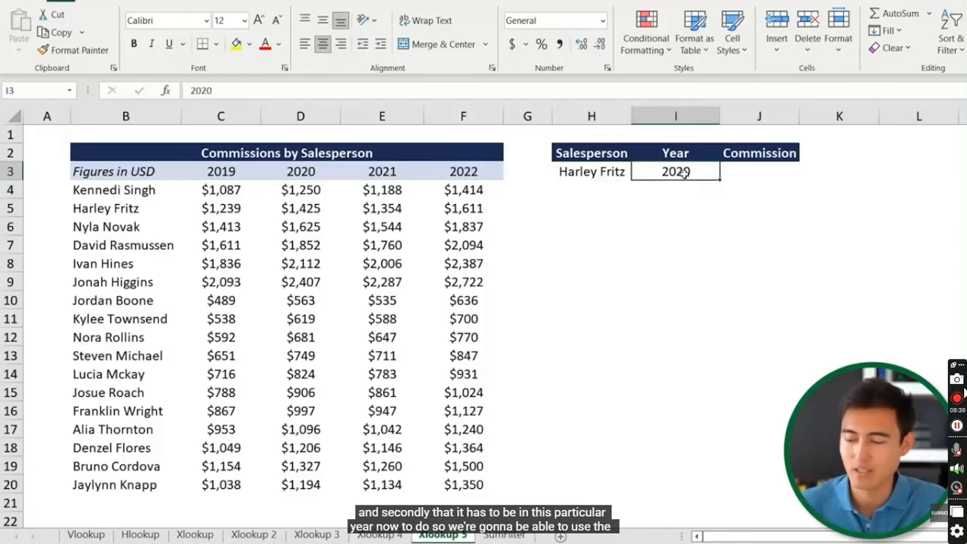
pyautogui.press('Tab')
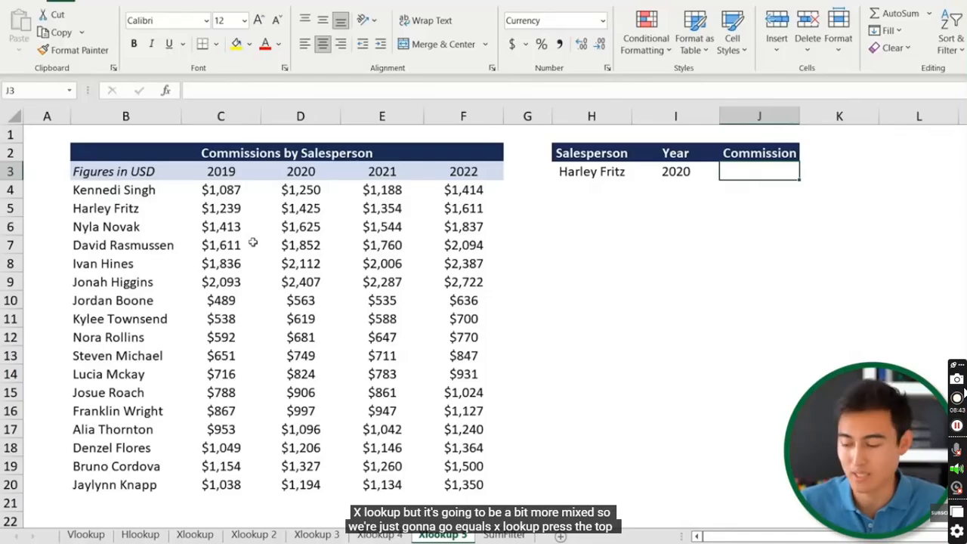
# Start J3's XLOOKUP with salesperson H3 as lookup value and names B4:B20 as lookup range
pyautogui.write('=')
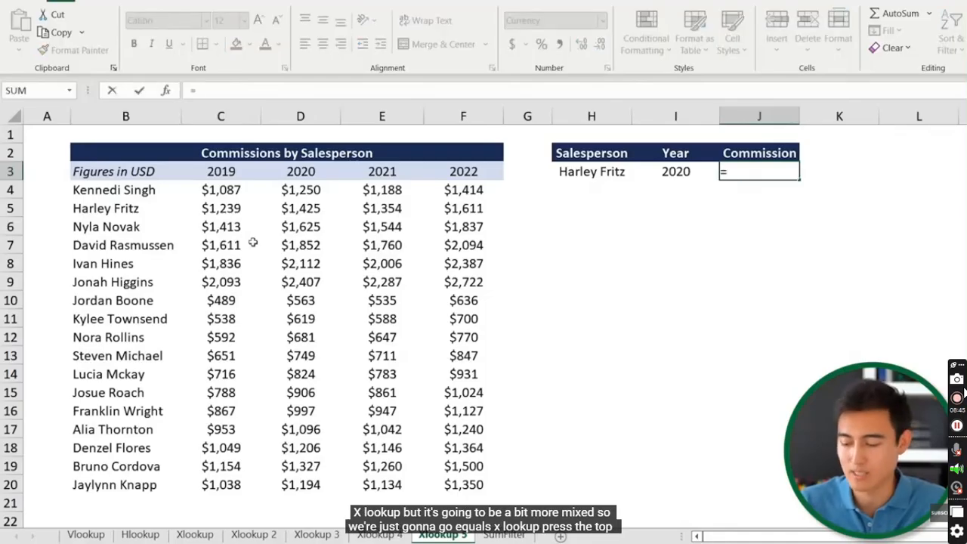
pyautogui.write('xlo')
pyautogui.press('Tab')
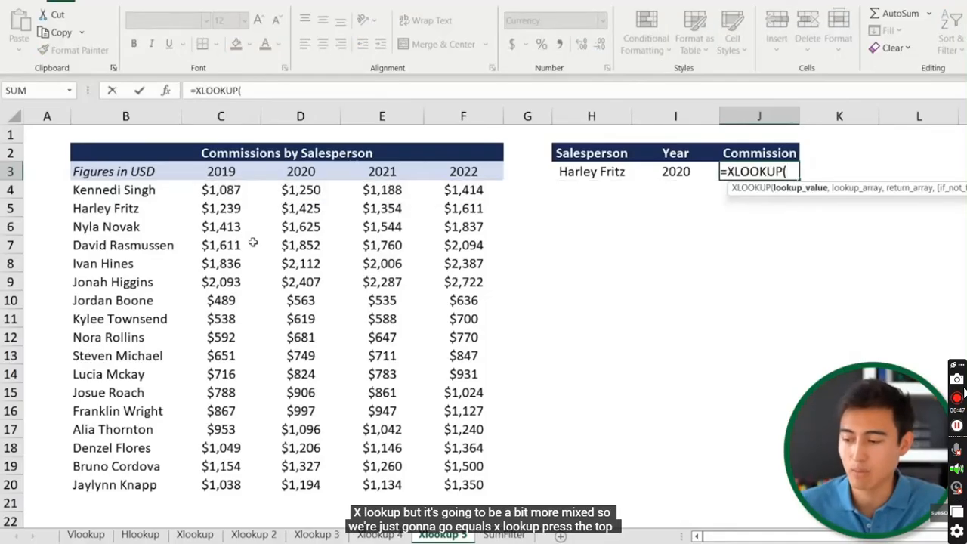
pyautogui.press('Left')
pyautogui.press('Left')
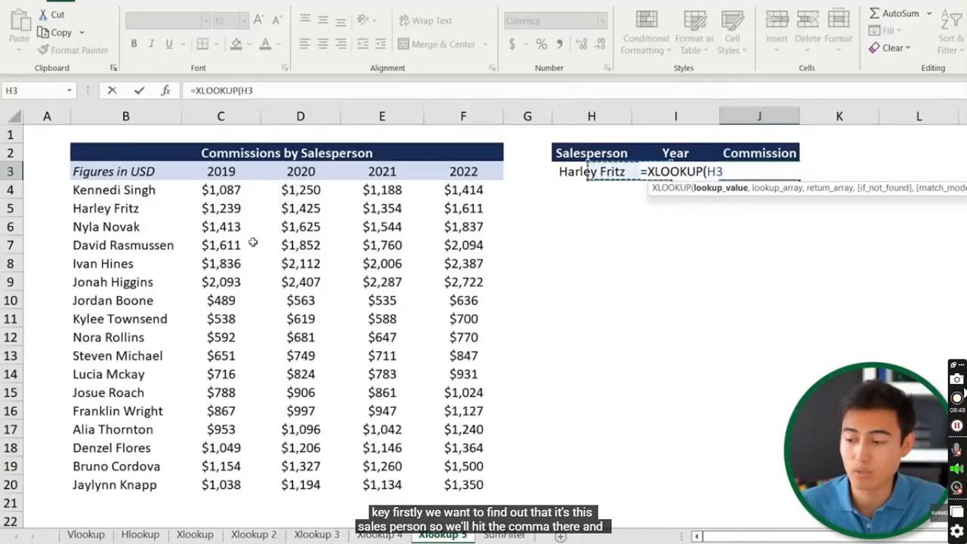
pyautogui.write(',')
pyautogui.press('Left')
pyautogui.press('Left')
pyautogui.press('Left')
pyautogui.press('Left')
pyautogui.press('Left')
pyautogui.press('Left')
pyautogui.press('Left')
pyautogui.press('Left')
pyautogui.press('Down')
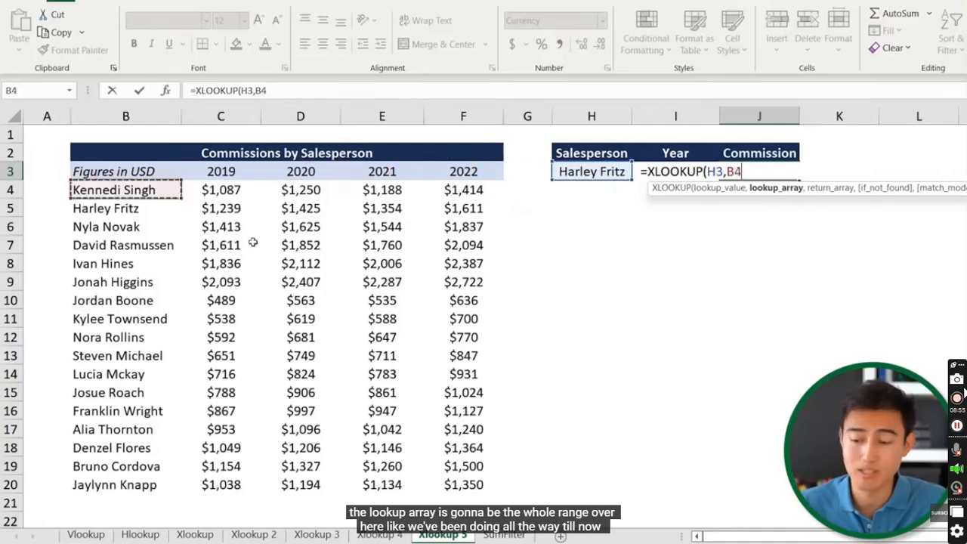
pyautogui.hotkey('ctrl', 'shift', 'Down')
pyautogui.write(',')
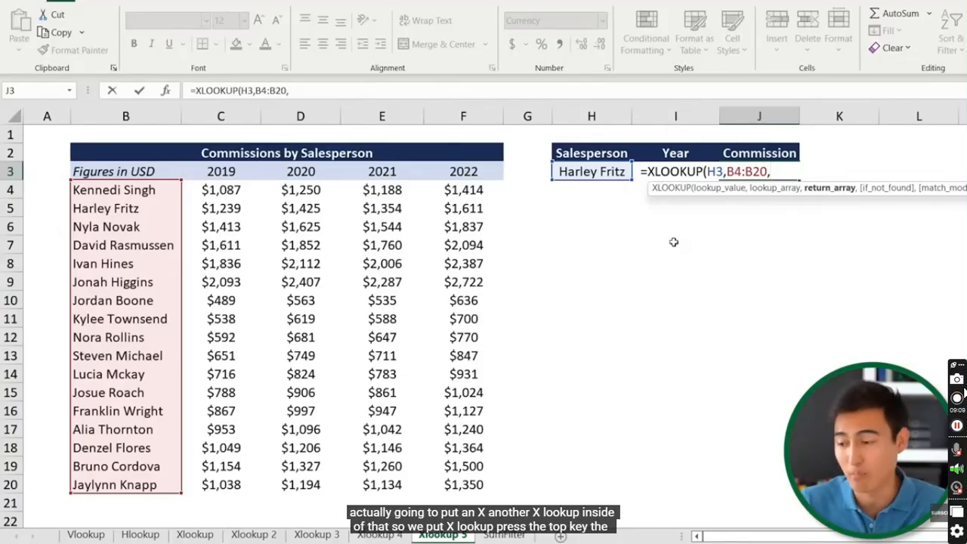
pyautogui.write('xlo')
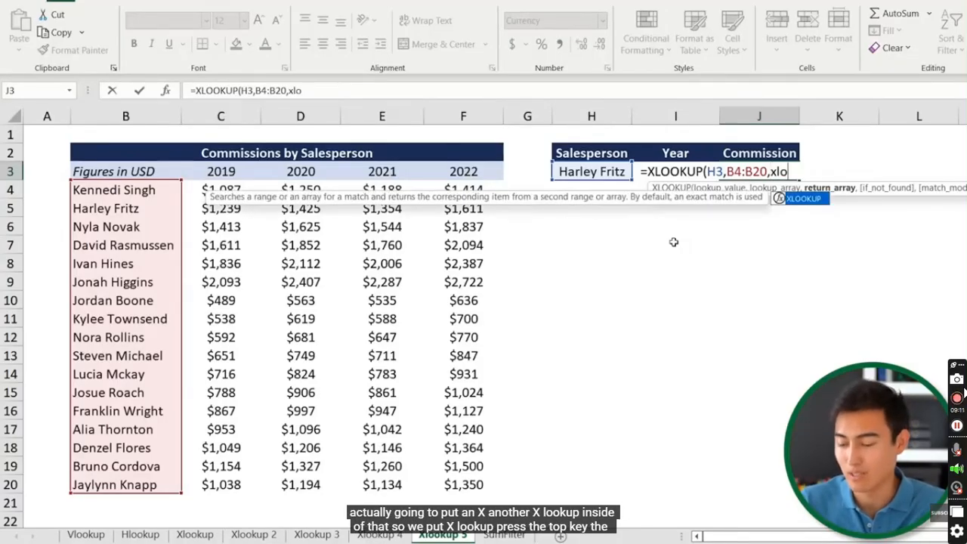
pyautogui.press('Tab')
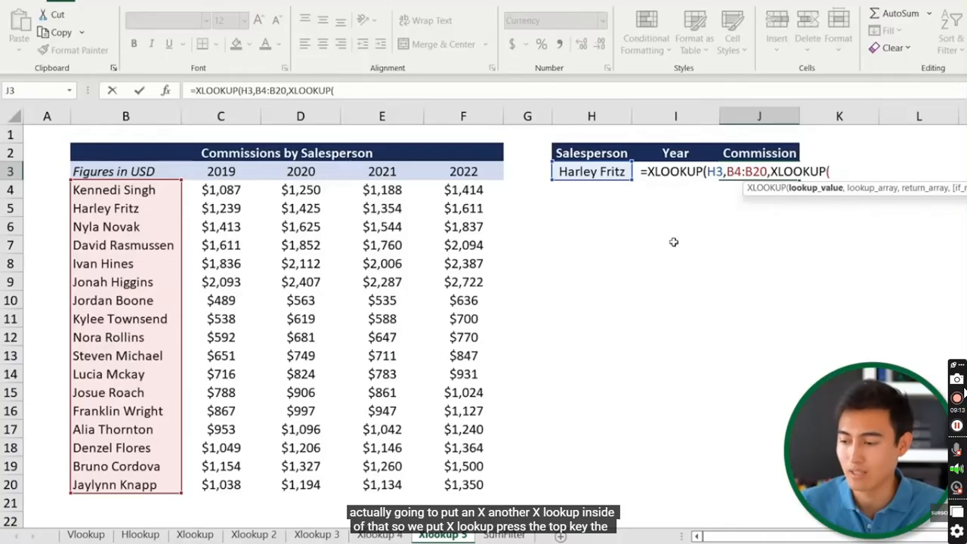
pyautogui.press('Left')
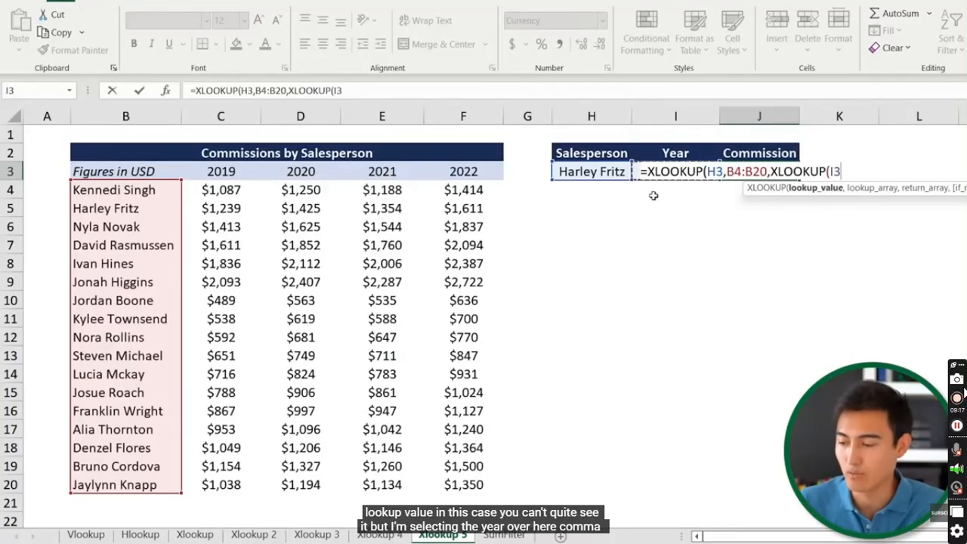
pyautogui.write(',')
pyautogui.press('Left')
pyautogui.press('Left')
pyautogui.press('Left')
pyautogui.press('Left')
pyautogui.press('Left')
pyautogui.press('Left')
pyautogui.press('Left')
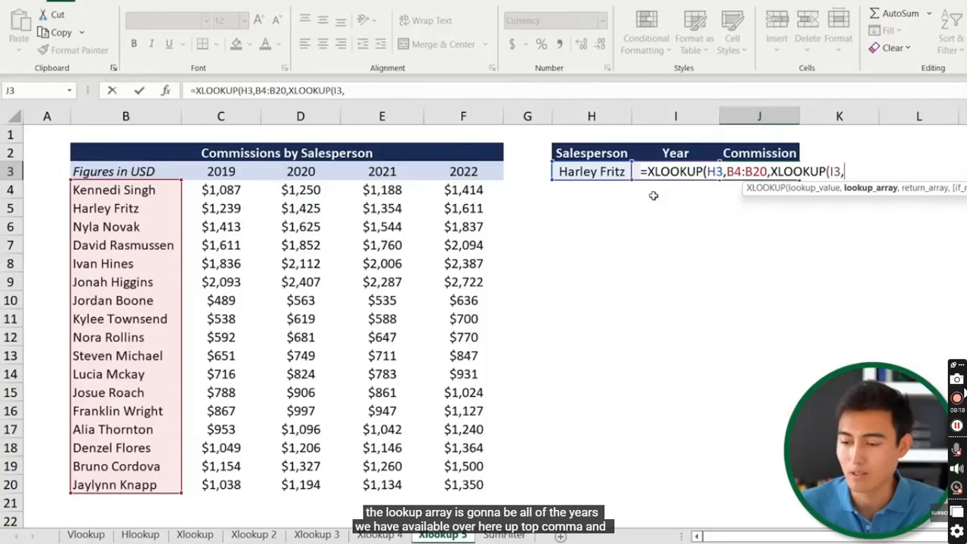
pyautogui.hotkey('shift', 'Right')
pyautogui.hotkey('shift', 'Right')
pyautogui.hotkey('shift', 'Right')
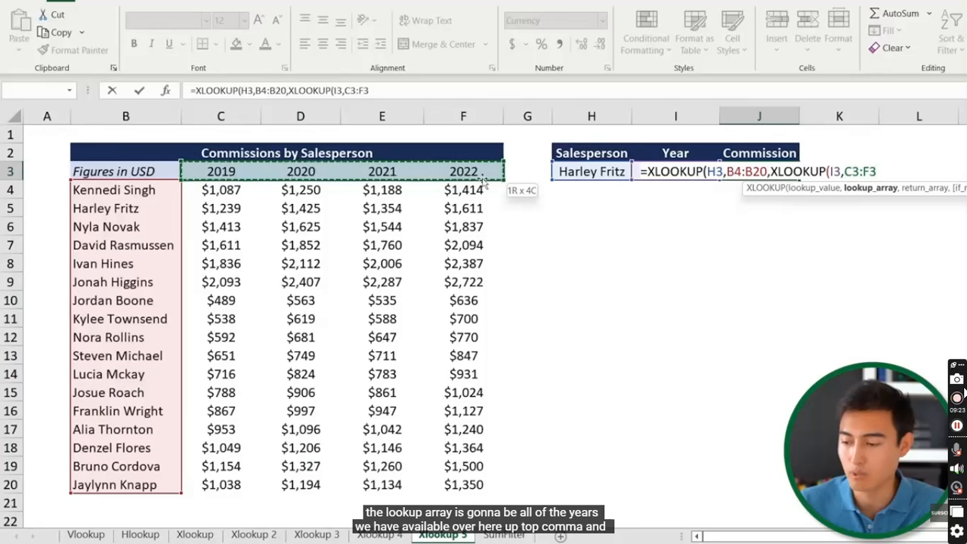
pyautogui.write(',')
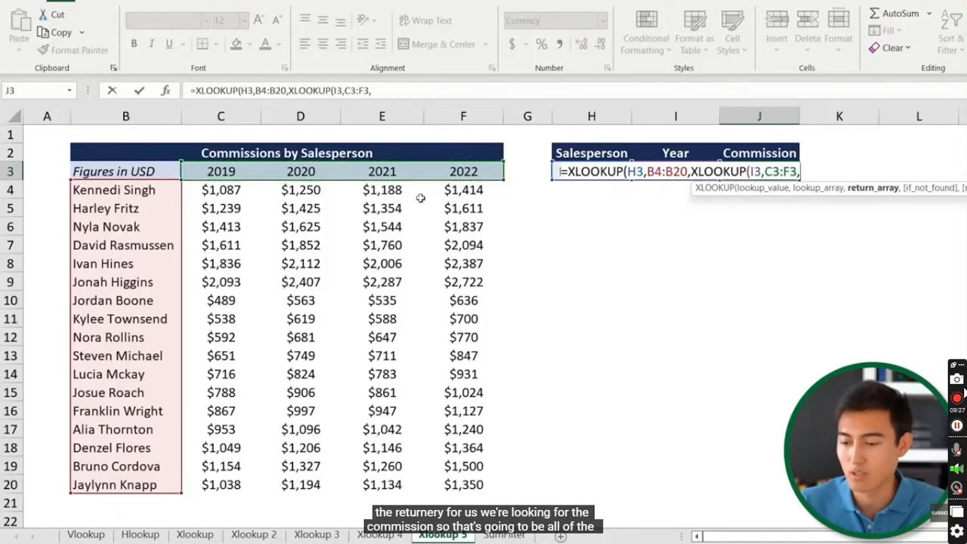
pyautogui.click(215, 189)
pyautogui.moveTo(216, 190); pyautogui.dragTo(463, 484)
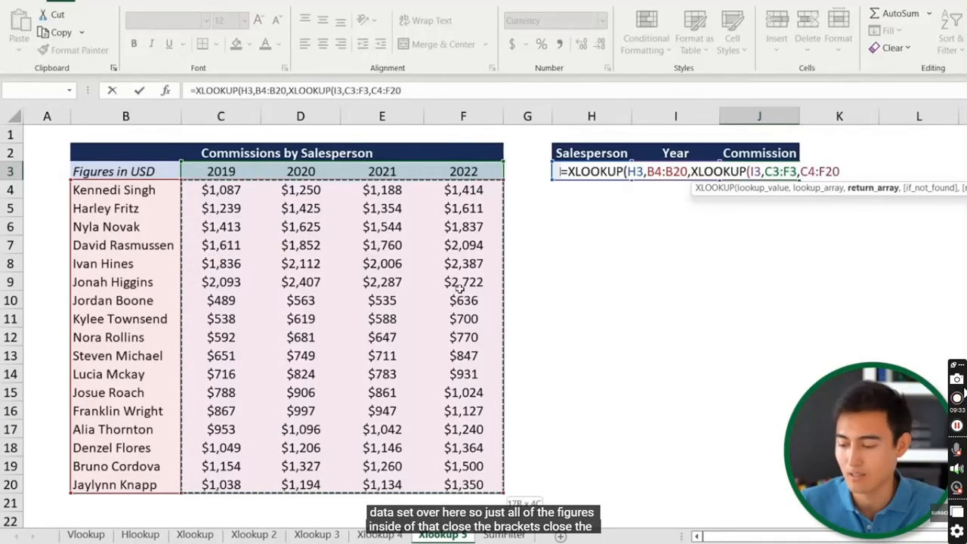
pyautogui.write('))')
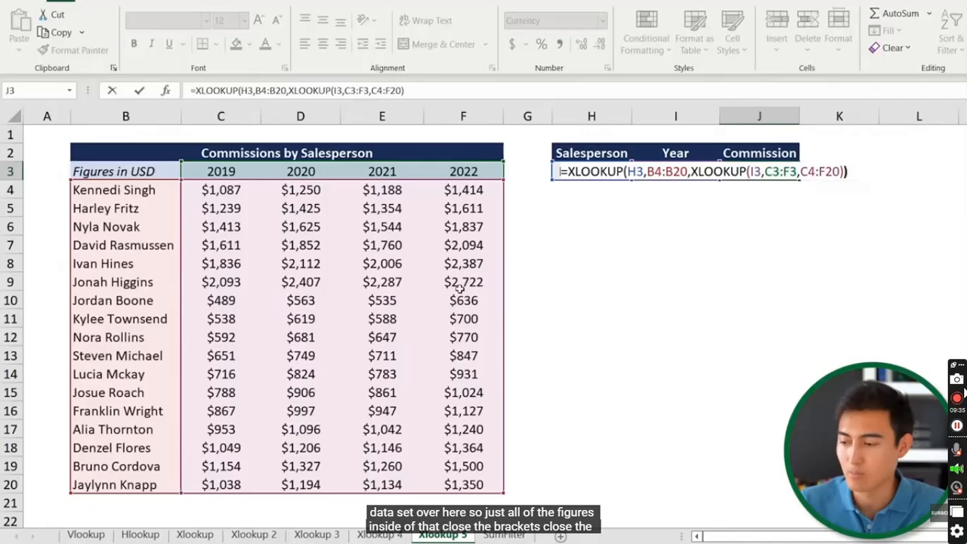
pyautogui.press('Return')
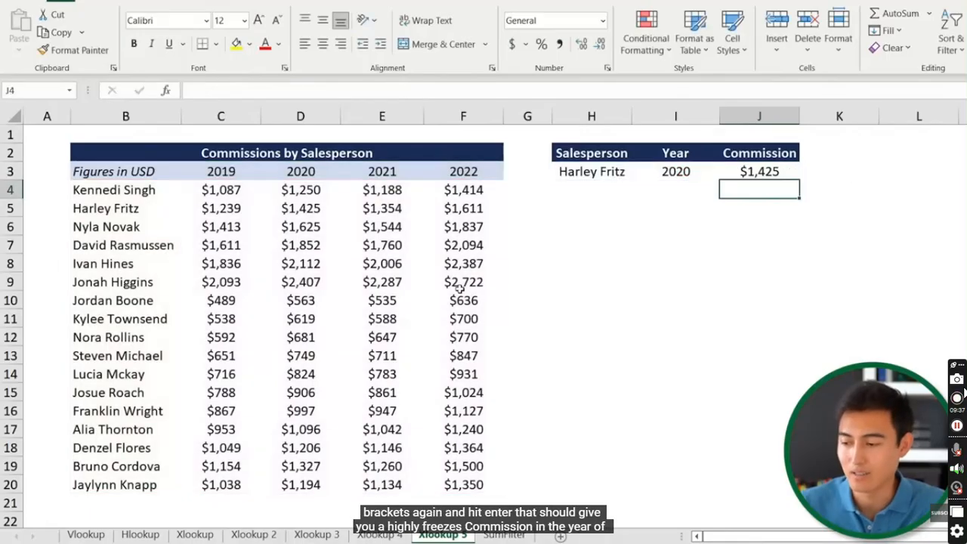
pyautogui.press('Up')
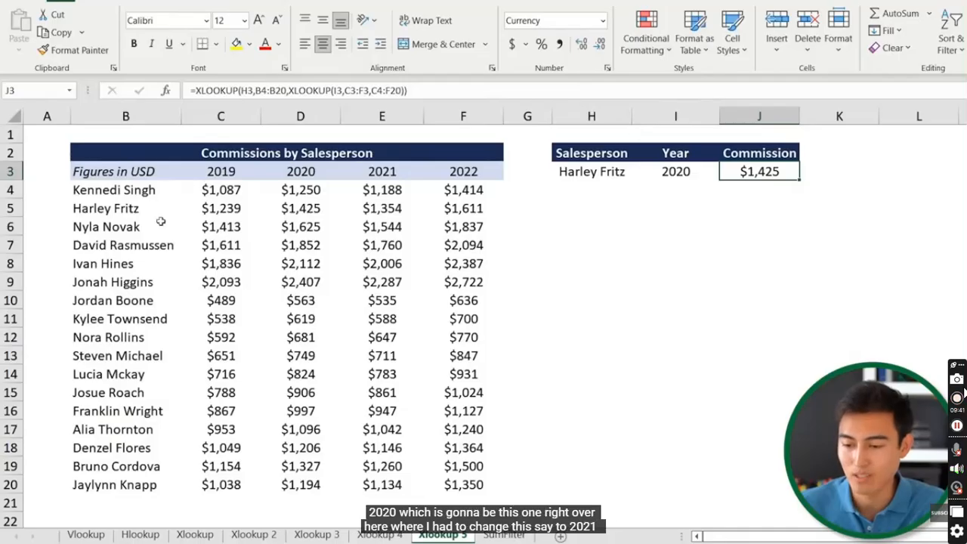
pyautogui.click(198, 209)
pyautogui.press('Right')
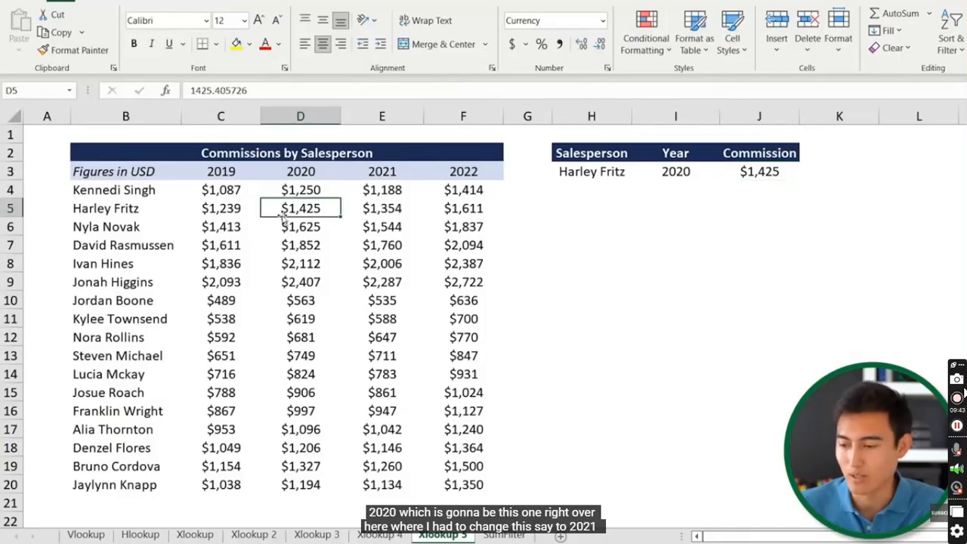
pyautogui.press('Up')
pyautogui.press('Right')
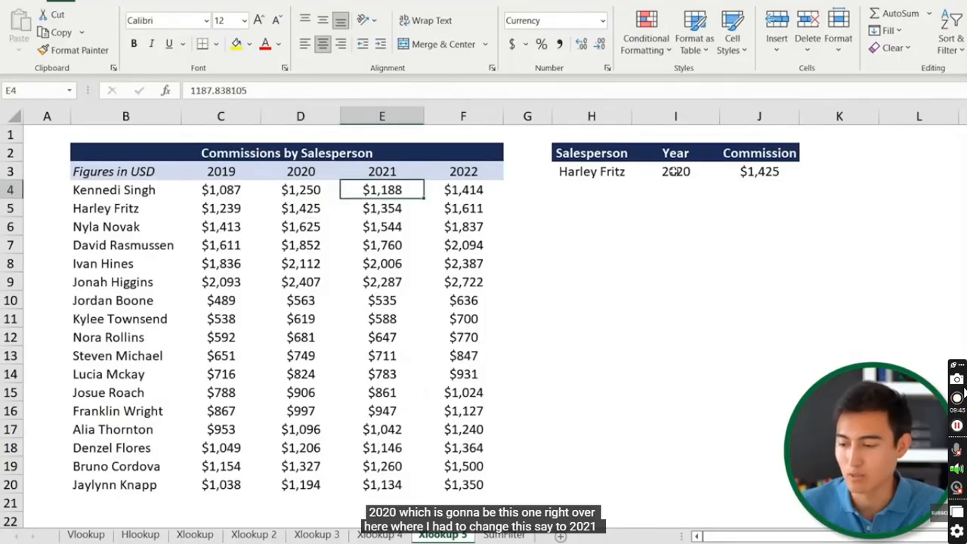
# Change the year in I3 to 2021, confirm $1,354, and move to the SumFilter sheet
pyautogui.click(674, 171)
pyautogui.write('2021')
pyautogui.press('Return')
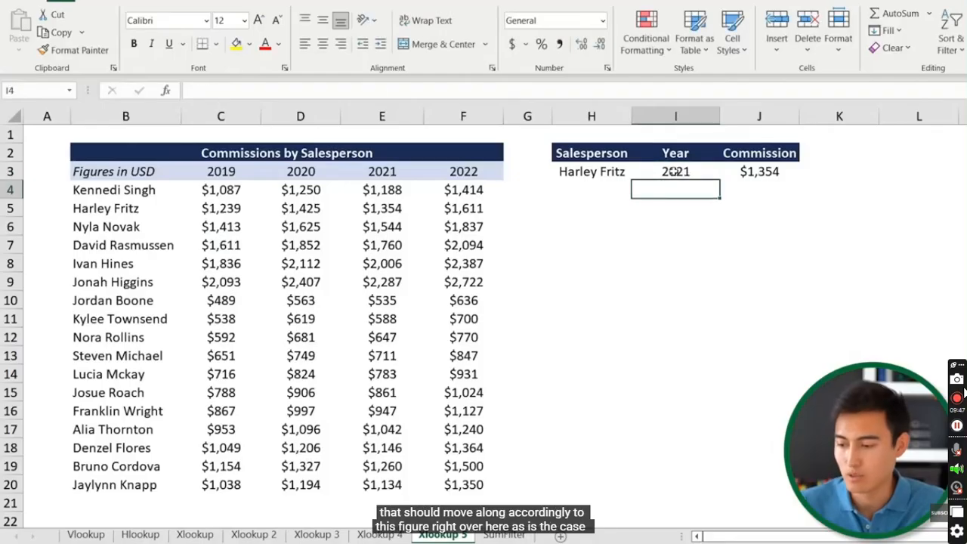
pyautogui.click(370, 213)
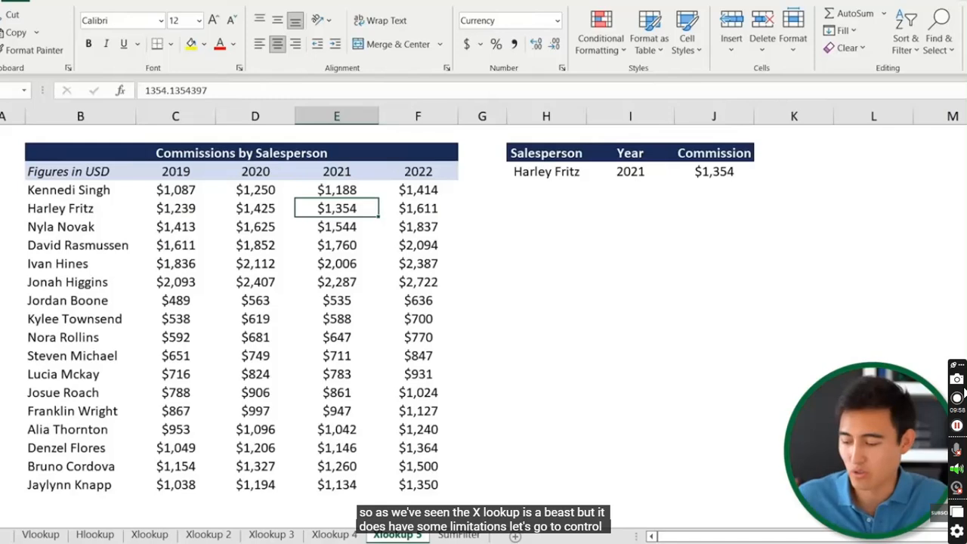
pyautogui.hotkey('ctrl', 'pagedown')
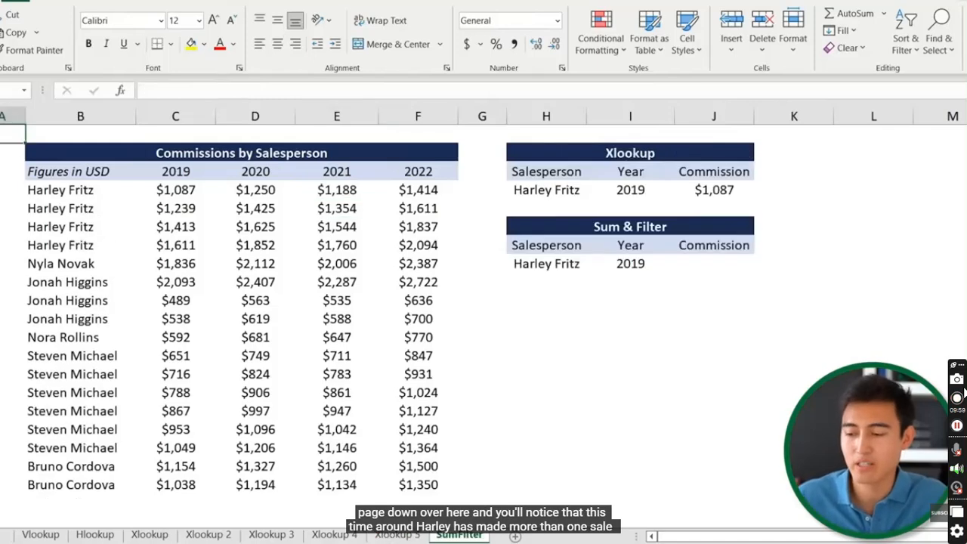
pyautogui.click(39, 185)
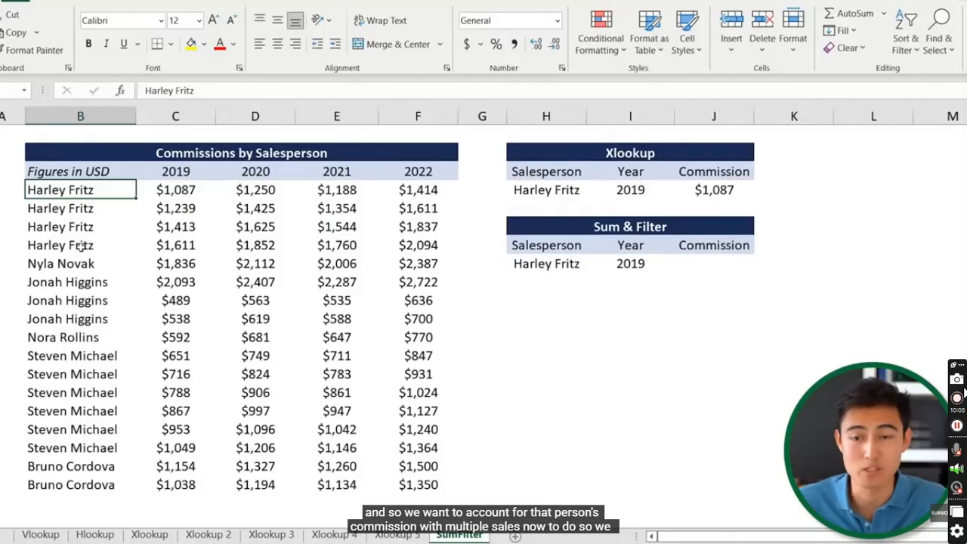
pyautogui.click(726, 190)
pyautogui.click(393, 89)
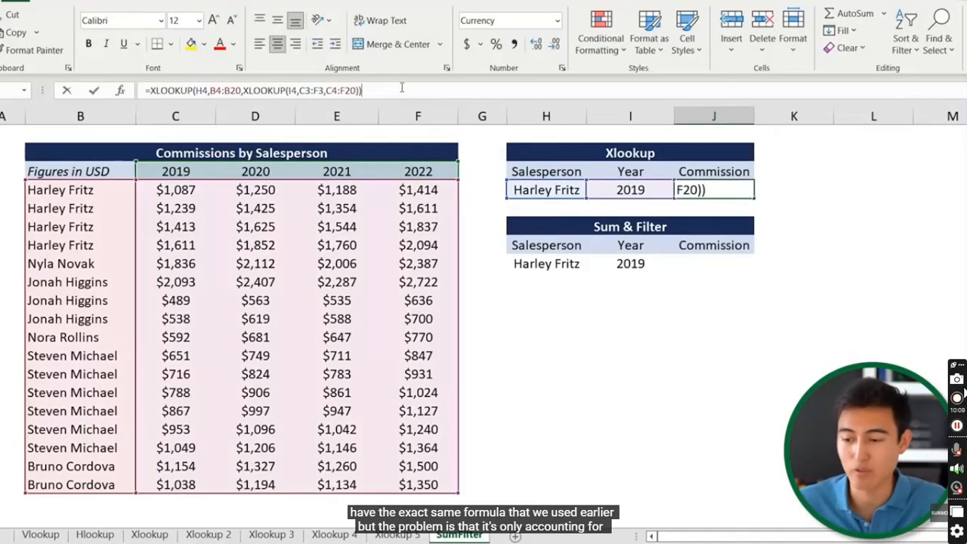
pyautogui.press('Escape')
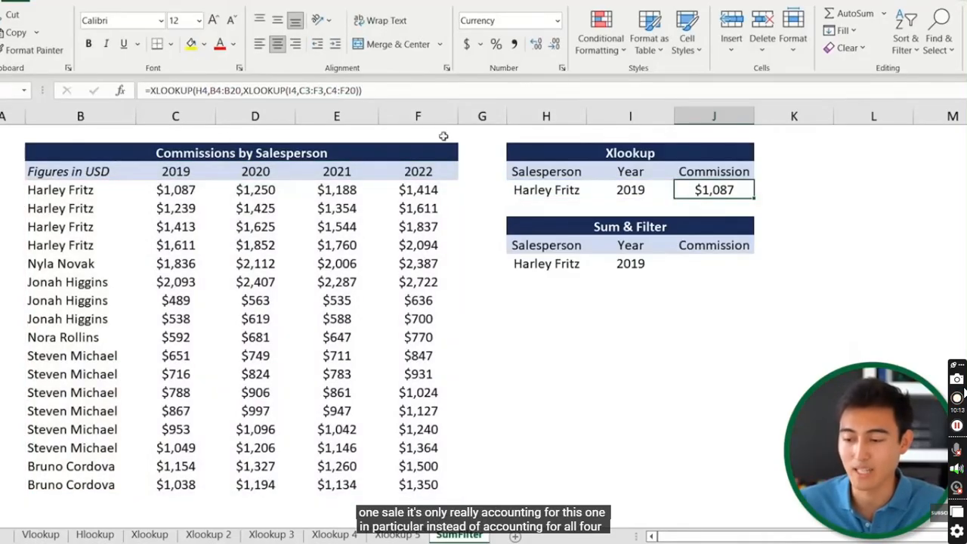
pyautogui.click(187, 193)
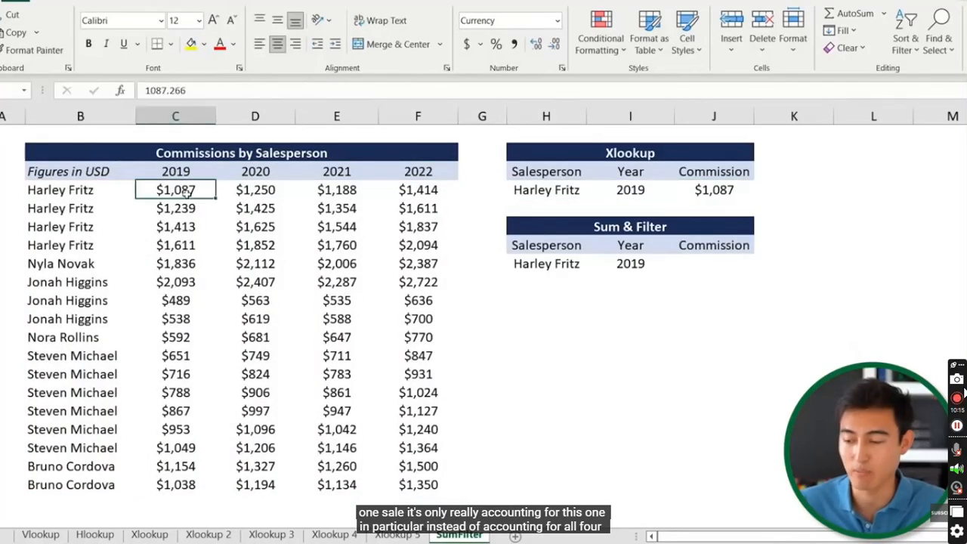
pyautogui.hotkey('shift', 'Down')
pyautogui.hotkey('shift', 'Down')
pyautogui.hotkey('shift', 'Down')
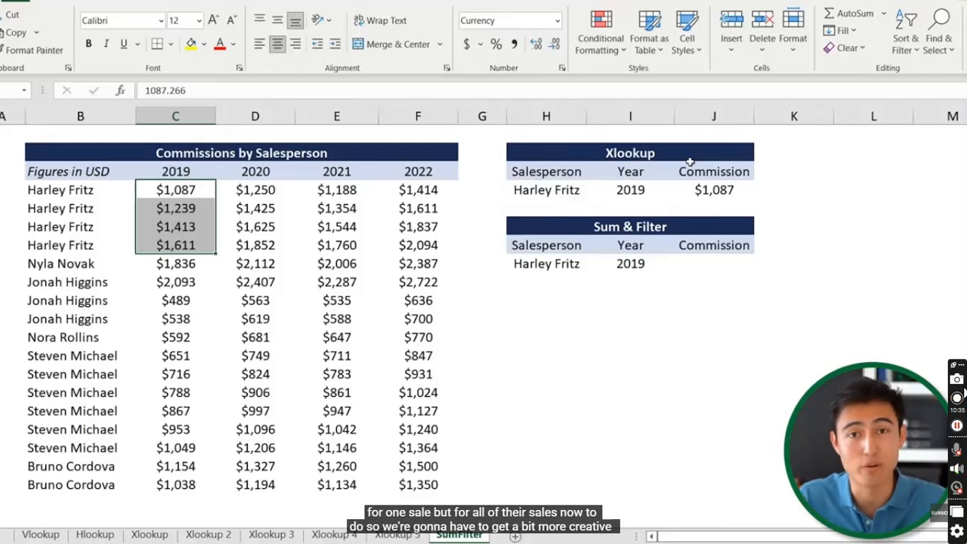
pyautogui.click(722, 266)
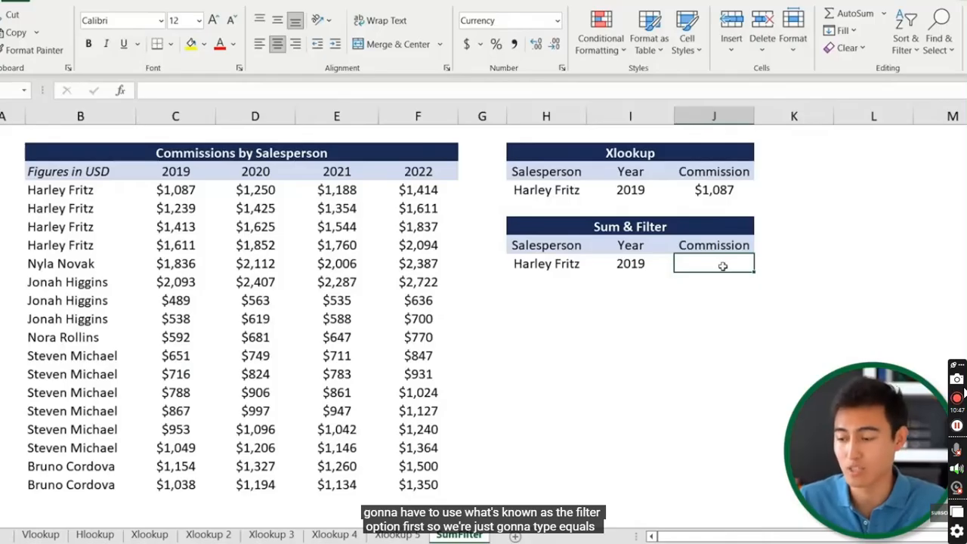
# Start a FILTER in J8 over the commission array C4:F20
pyautogui.write('=filt')
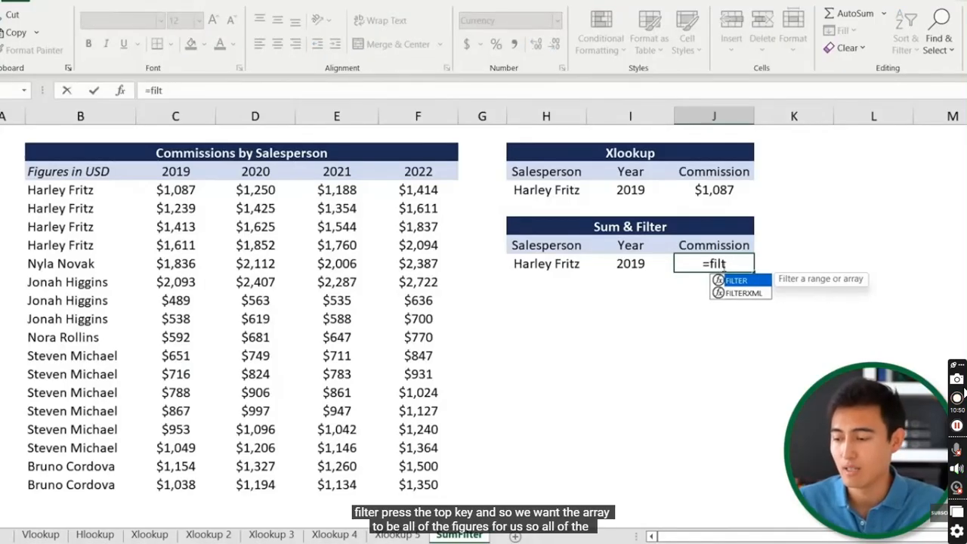
pyautogui.press('Tab')
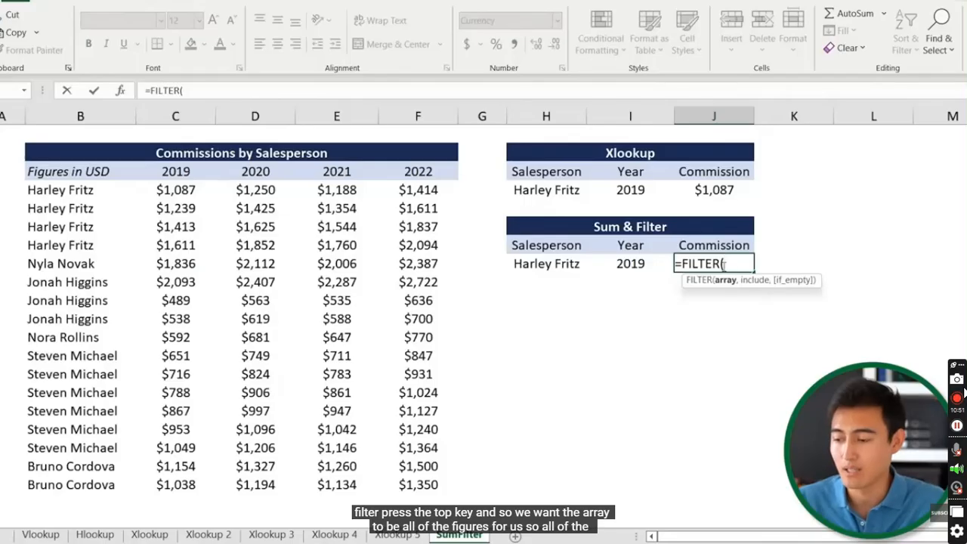
pyautogui.click(185, 190)
pyautogui.hotkey('ctrl', 'shift', 'Down')
pyautogui.hotkey('ctrl', 'shift', 'Right')
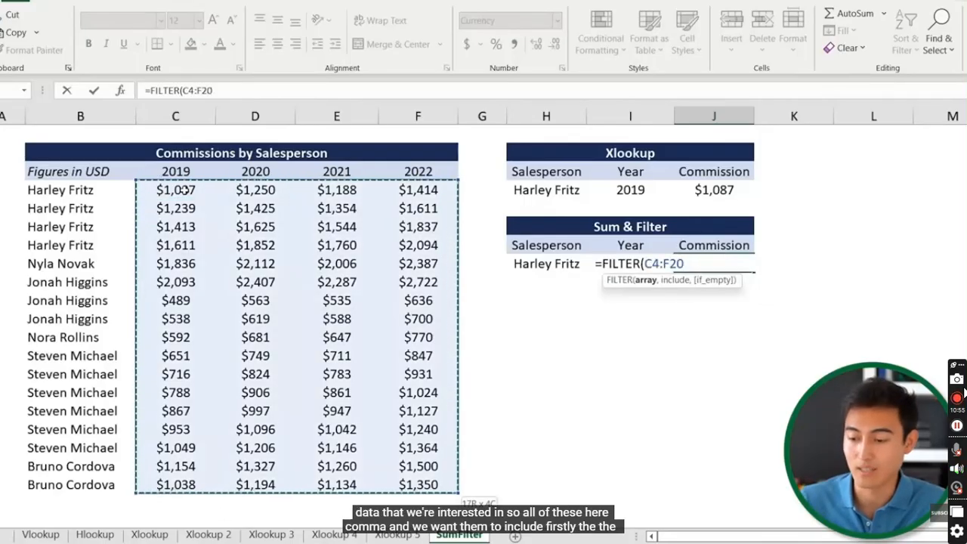
pyautogui.write(',')
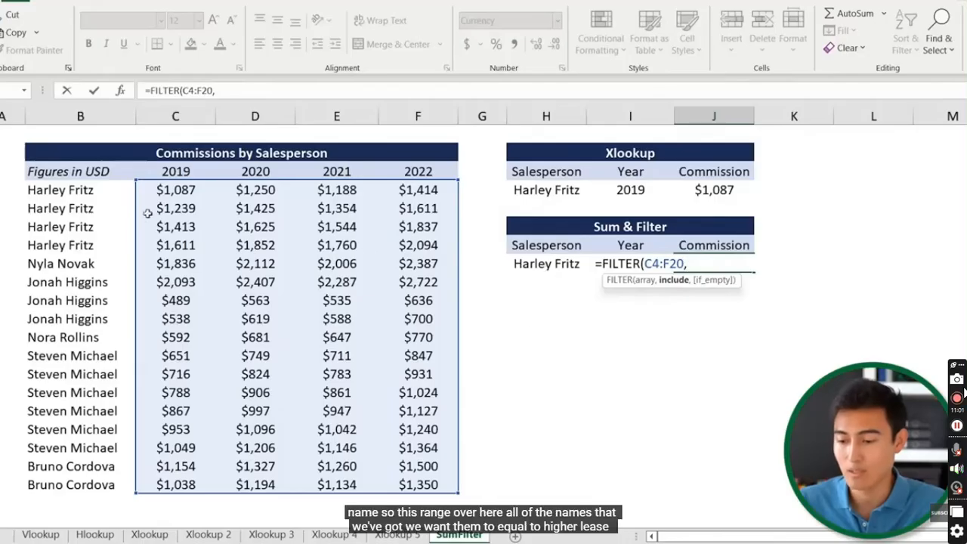
pyautogui.moveTo(74, 186); pyautogui.dragTo(76, 484)
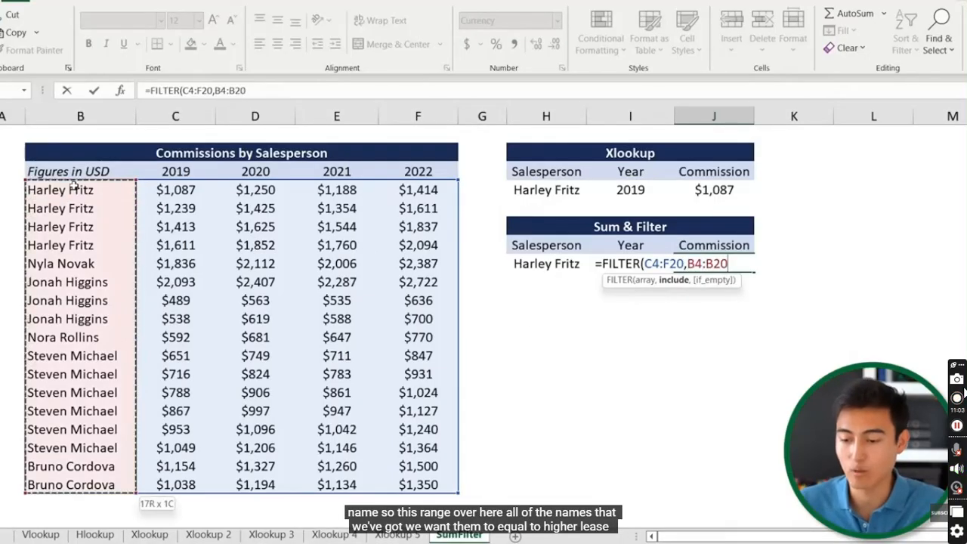
pyautogui.write('=')
pyautogui.click(541, 271)
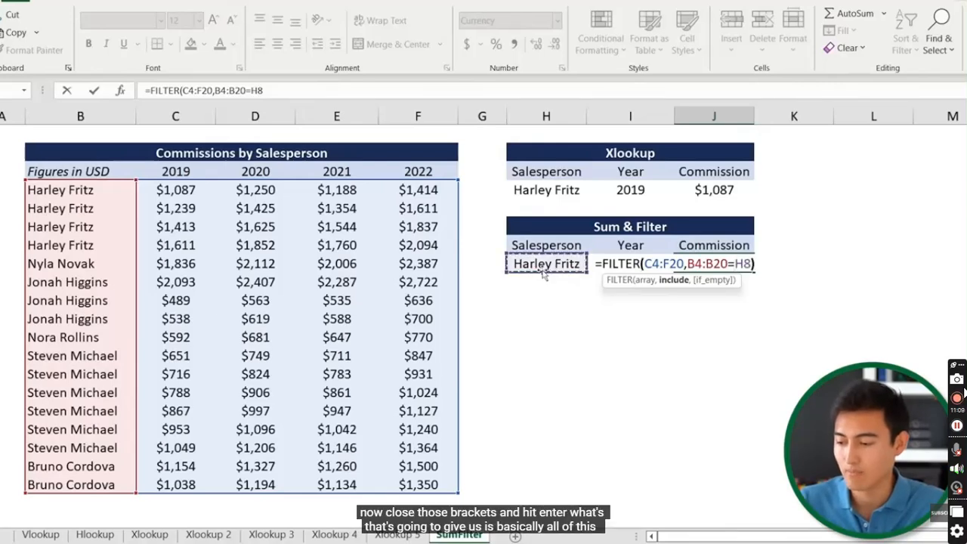
pyautogui.write(')')
pyautogui.press('Return')
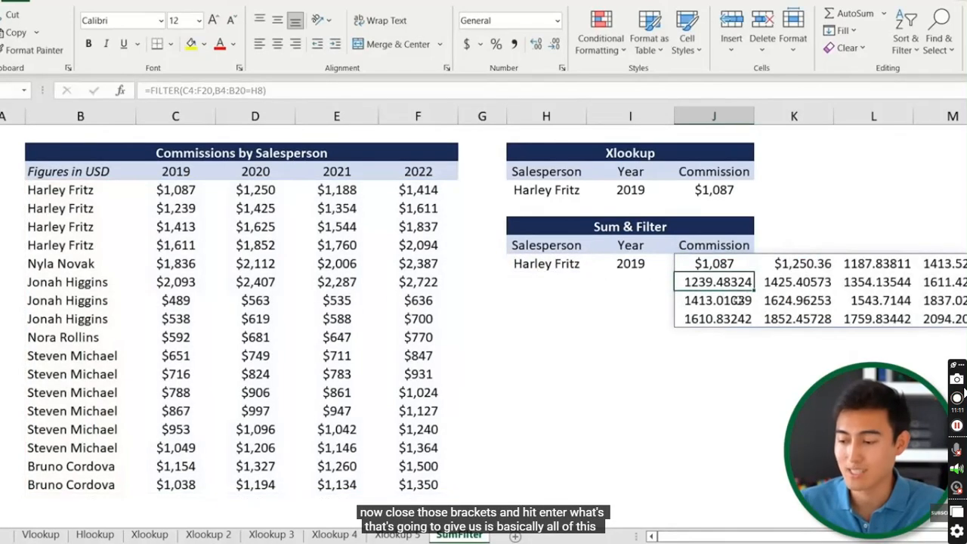
pyautogui.moveTo(181, 190); pyautogui.dragTo(397, 245)
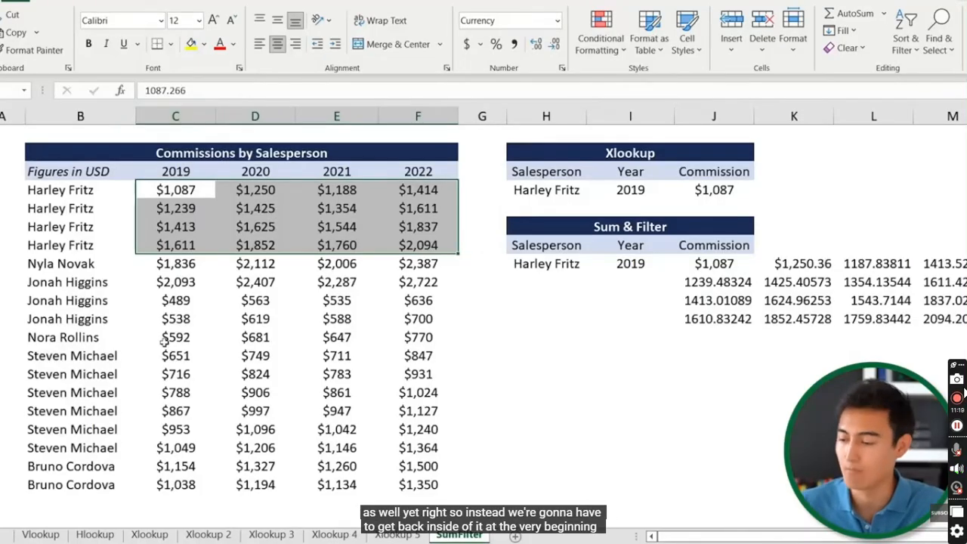
pyautogui.click(705, 258)
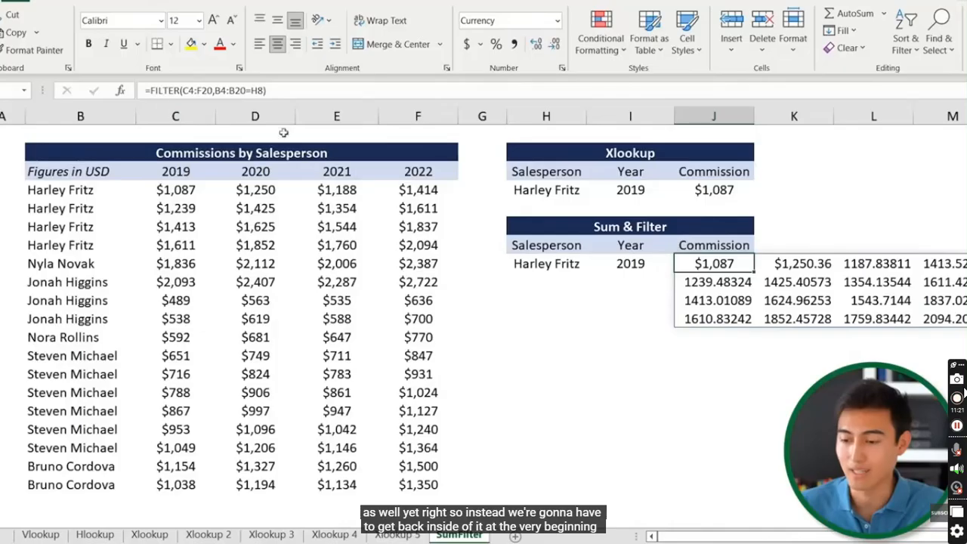
# Wrap J8 in an outer FILTER with condition C3:F3=I8, showing only 2019 commissions
pyautogui.click(152, 90)
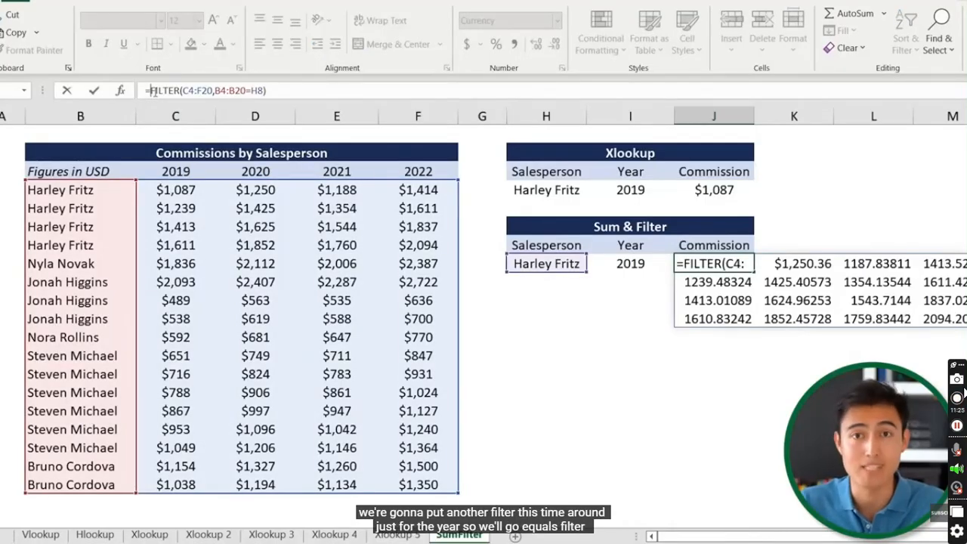
pyautogui.write('fil')
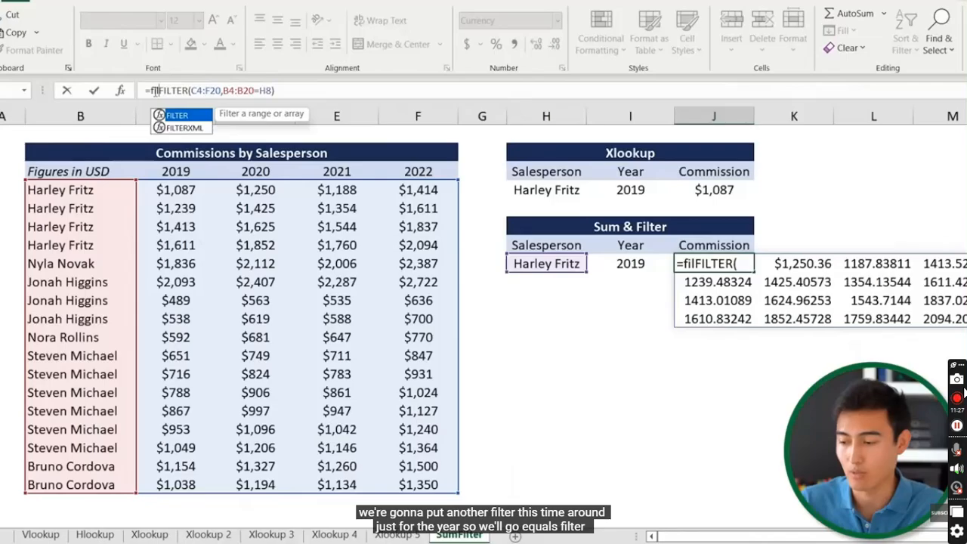
pyautogui.write('ter')
pyautogui.press('Tab')
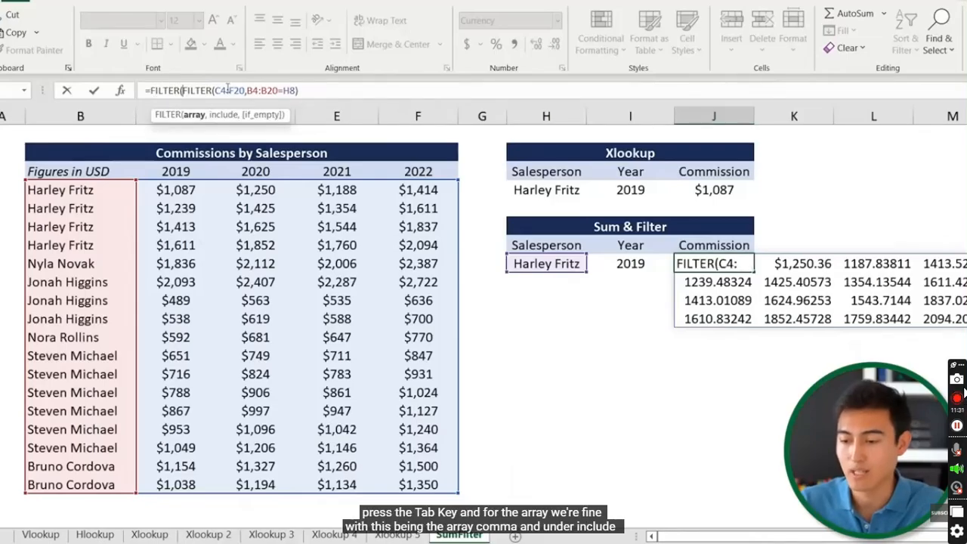
pyautogui.click(311, 89)
pyautogui.write(',')
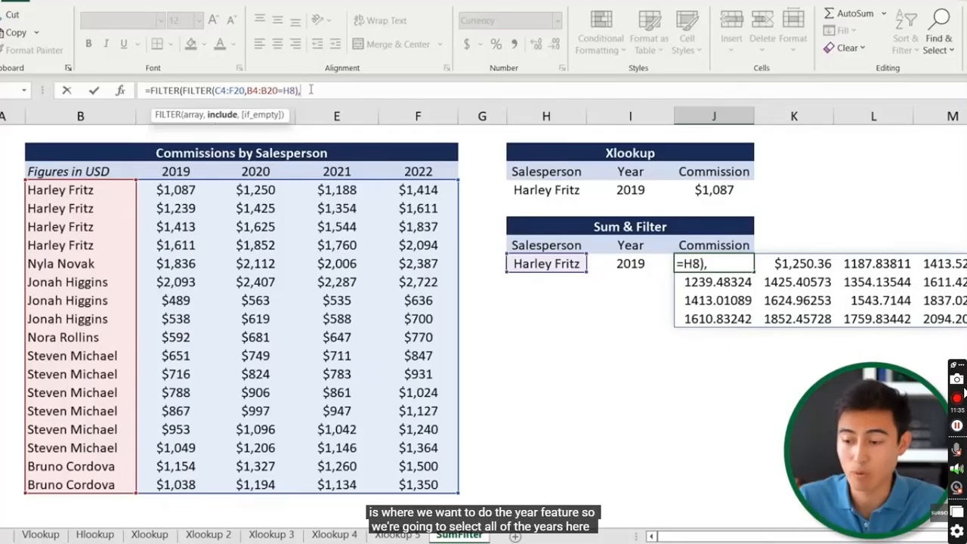
pyautogui.click(161, 173)
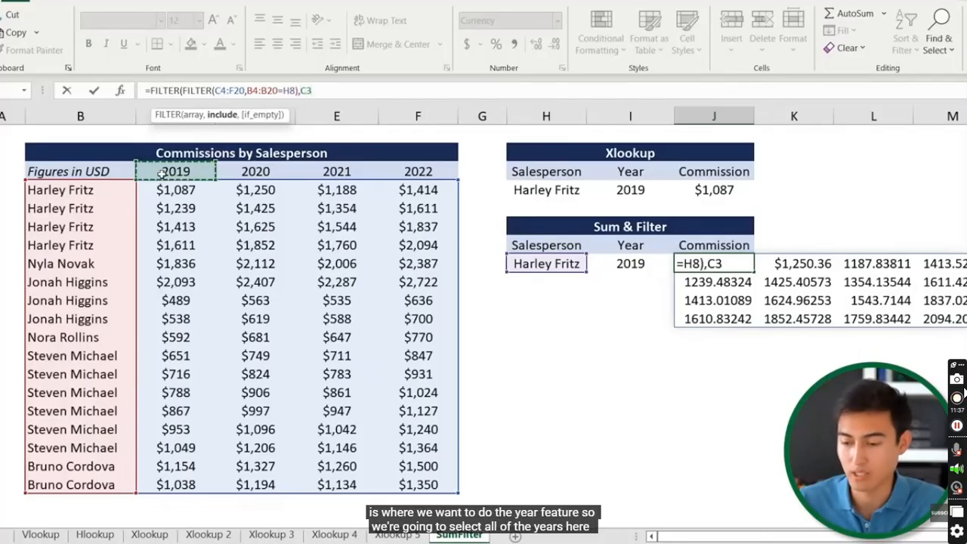
pyautogui.moveTo(161, 173); pyautogui.dragTo(423, 173)
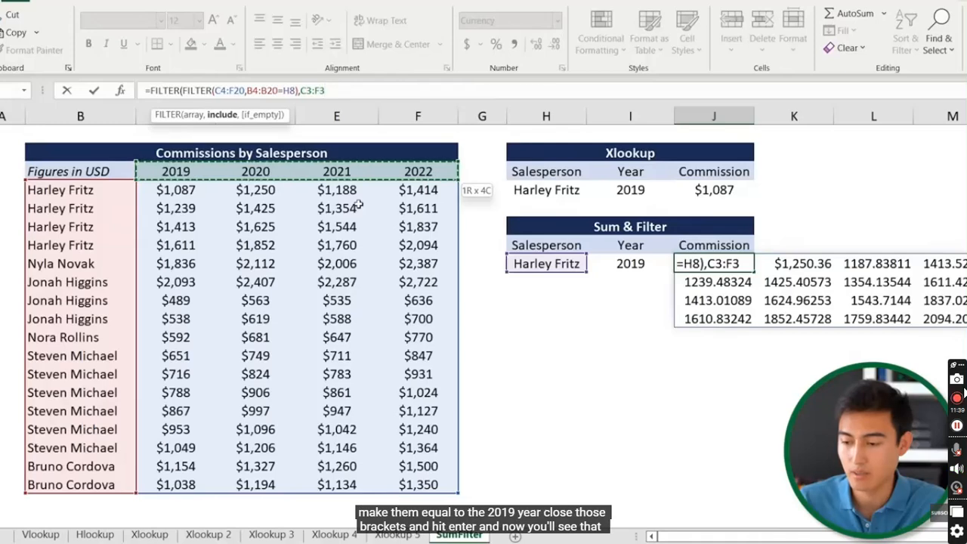
pyautogui.write('=')
pyautogui.click(630, 264)
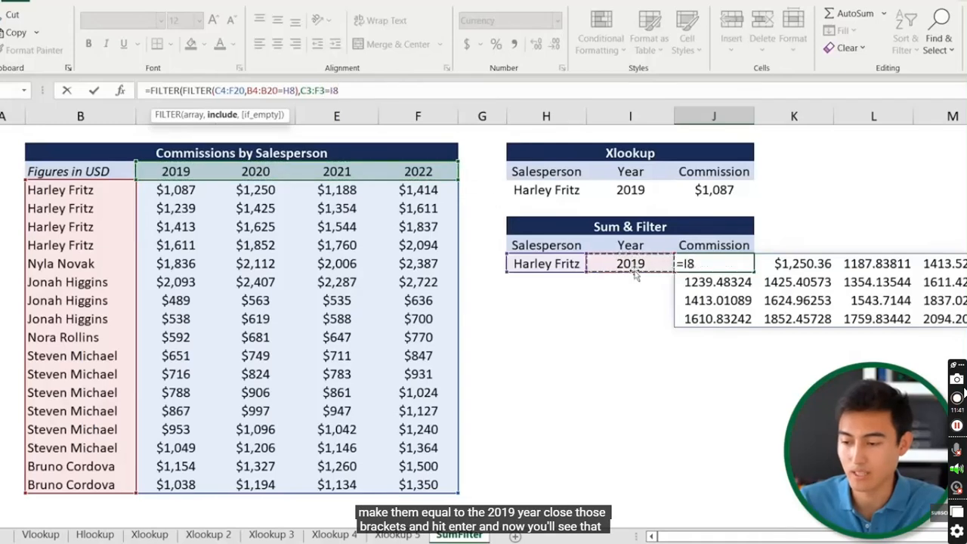
pyautogui.write(')')
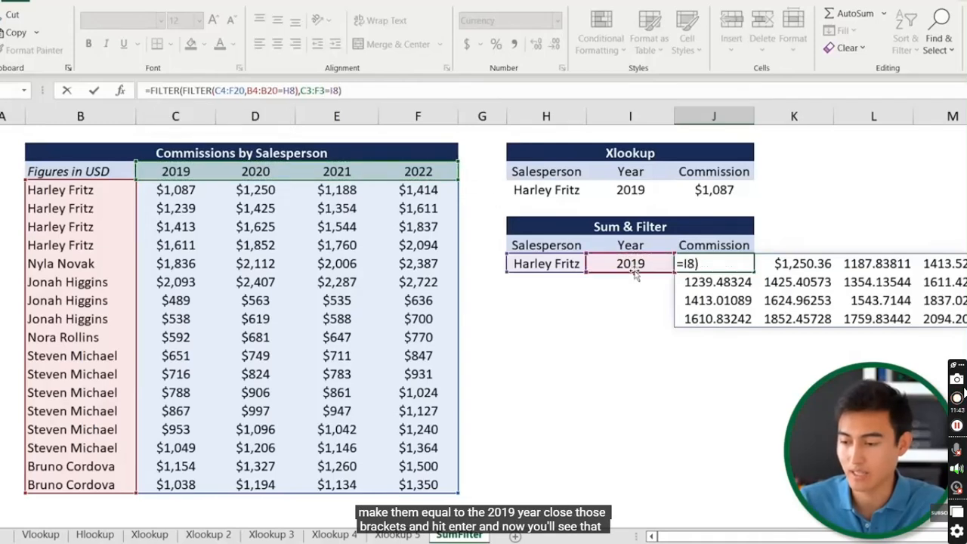
pyautogui.press('Return')
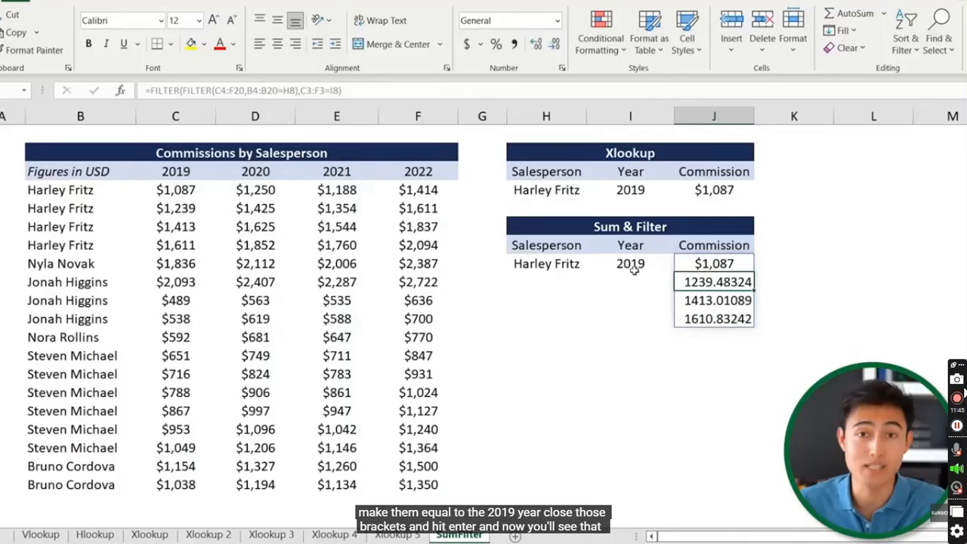
pyautogui.click(172, 174)
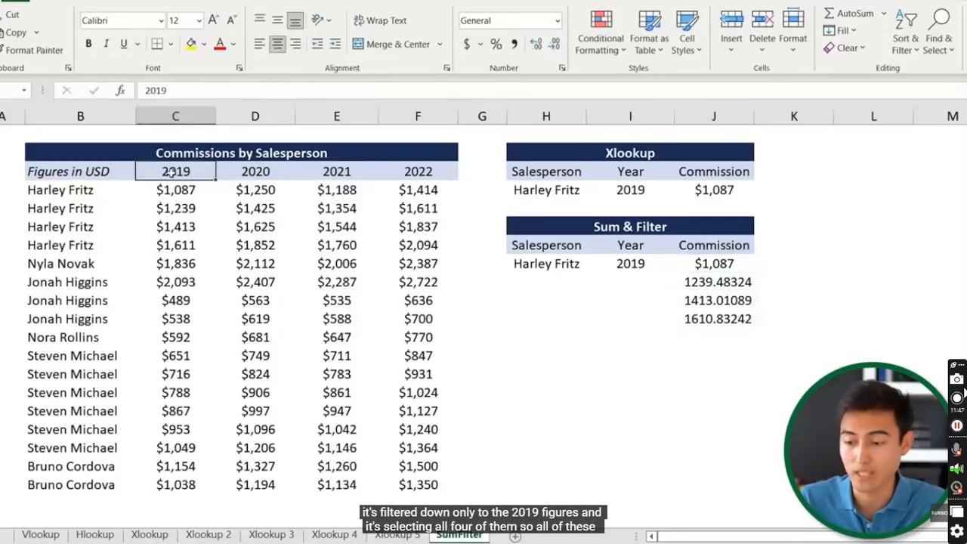
pyautogui.press('Down')
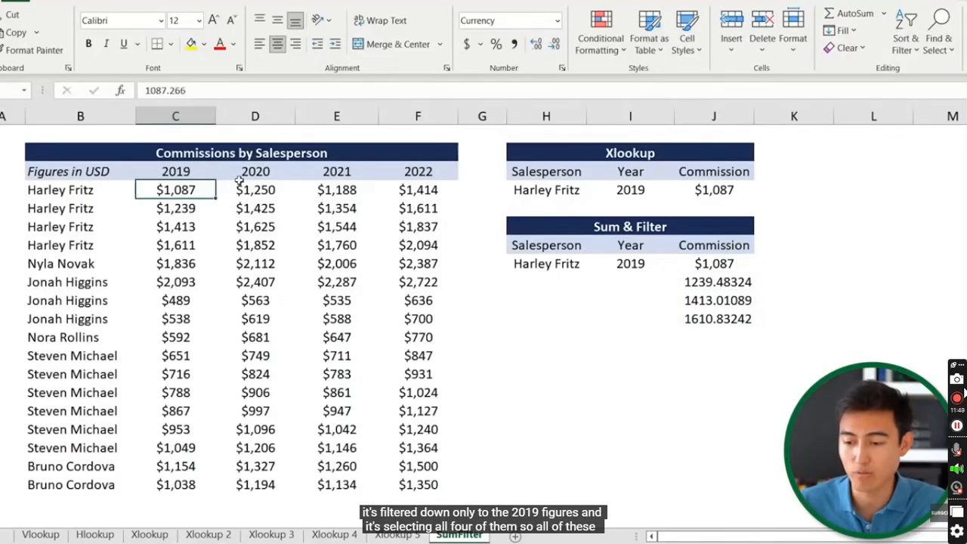
pyautogui.hotkey('shift', 'Down')
pyautogui.hotkey('shift', 'Down')
pyautogui.hotkey('shift', 'Down')
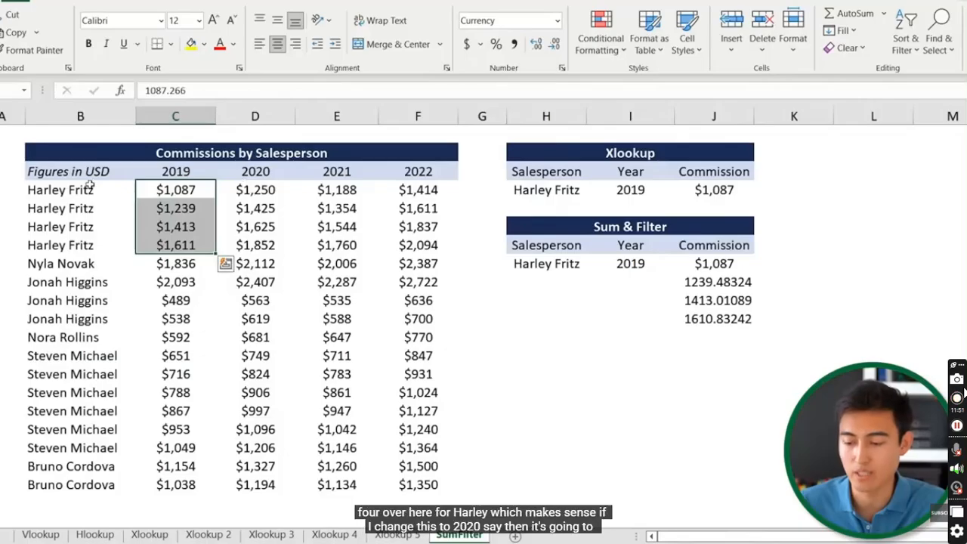
pyautogui.click(639, 264)
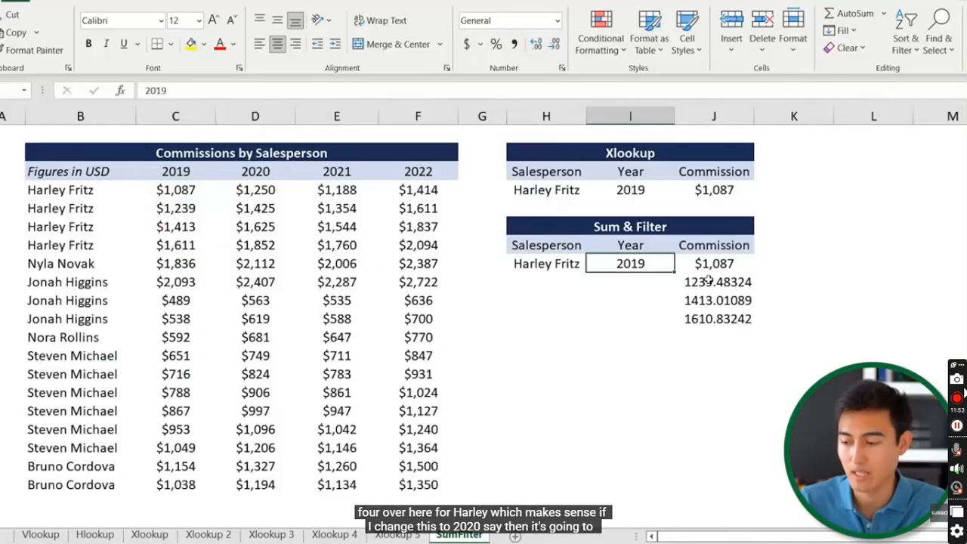
pyautogui.write('2020')
pyautogui.press('Return')
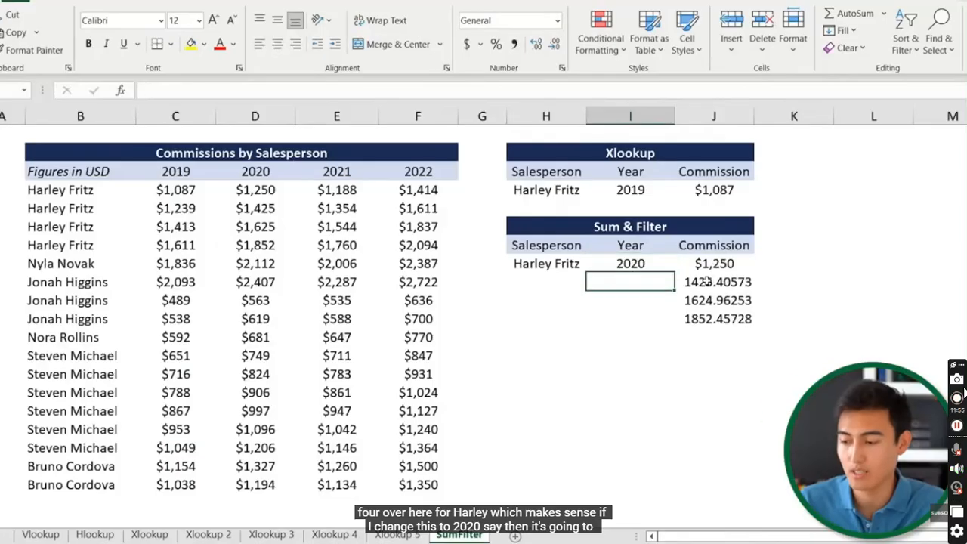
pyautogui.moveTo(254, 190); pyautogui.dragTo(251, 242)
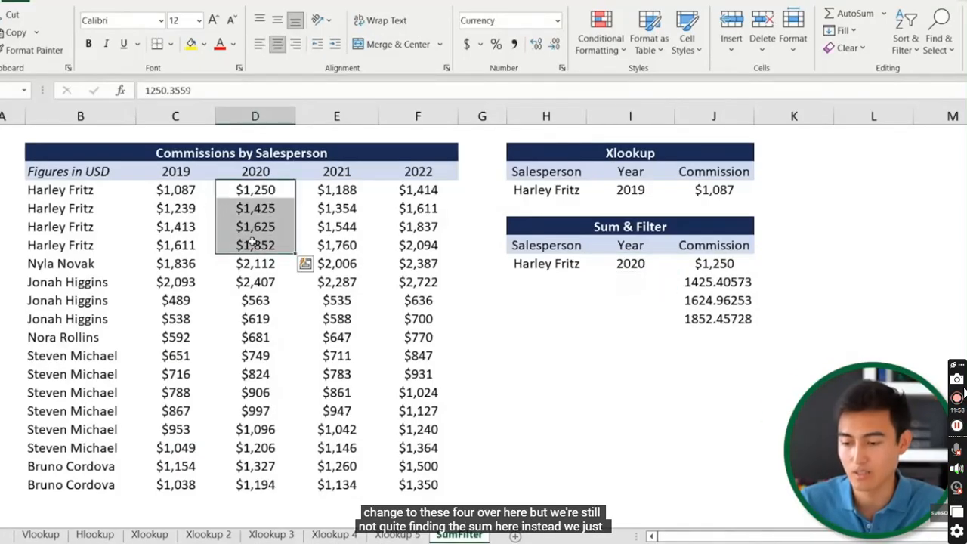
pyautogui.click(638, 259)
pyautogui.click(702, 263)
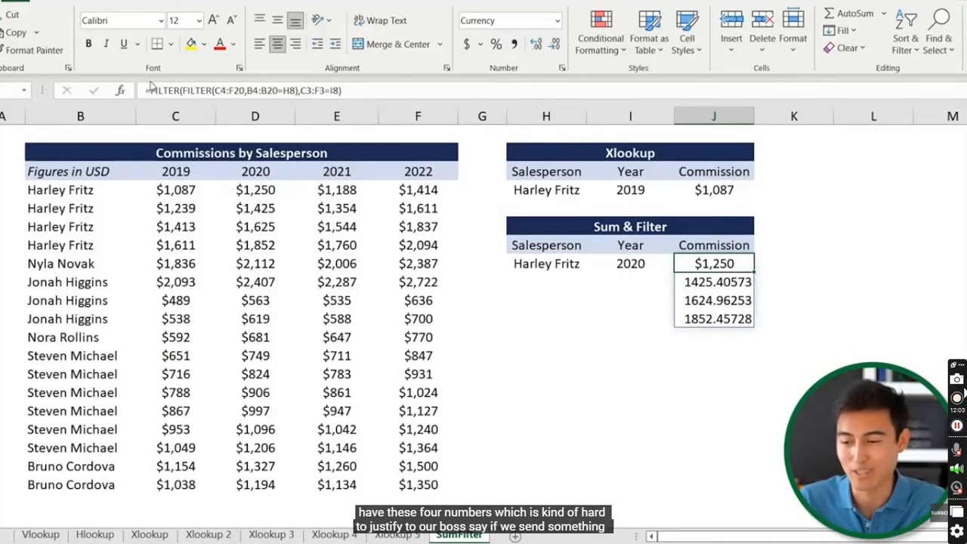
pyautogui.click(152, 90)
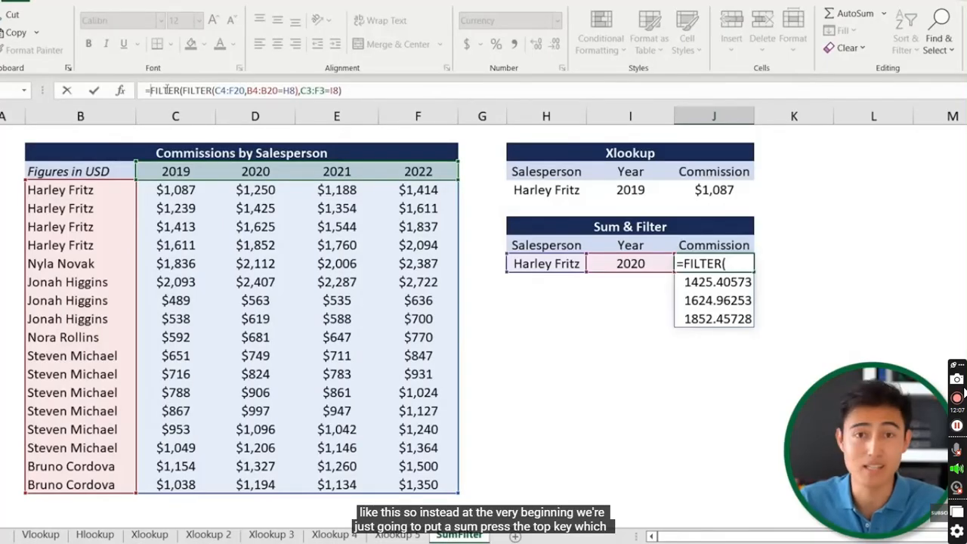
pyautogui.write('sum')
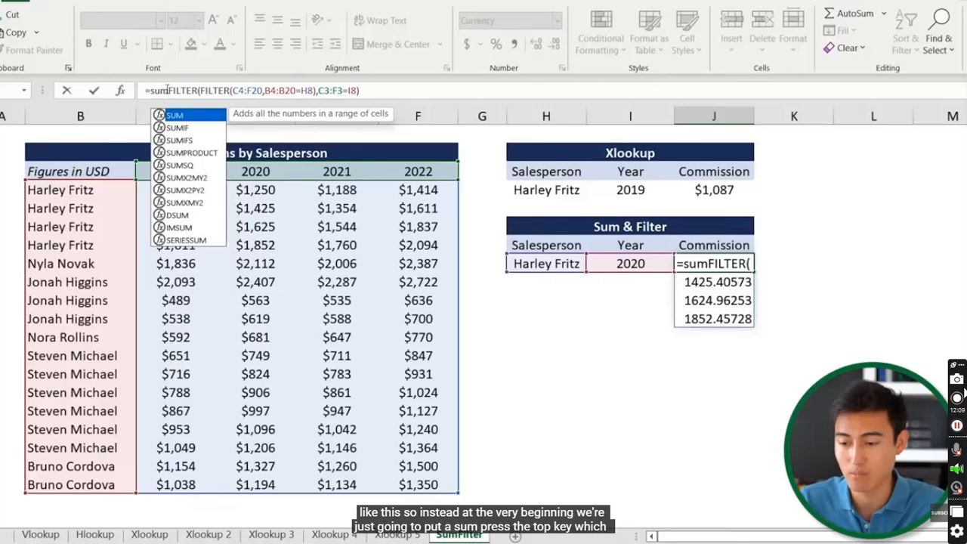
pyautogui.press('Tab')
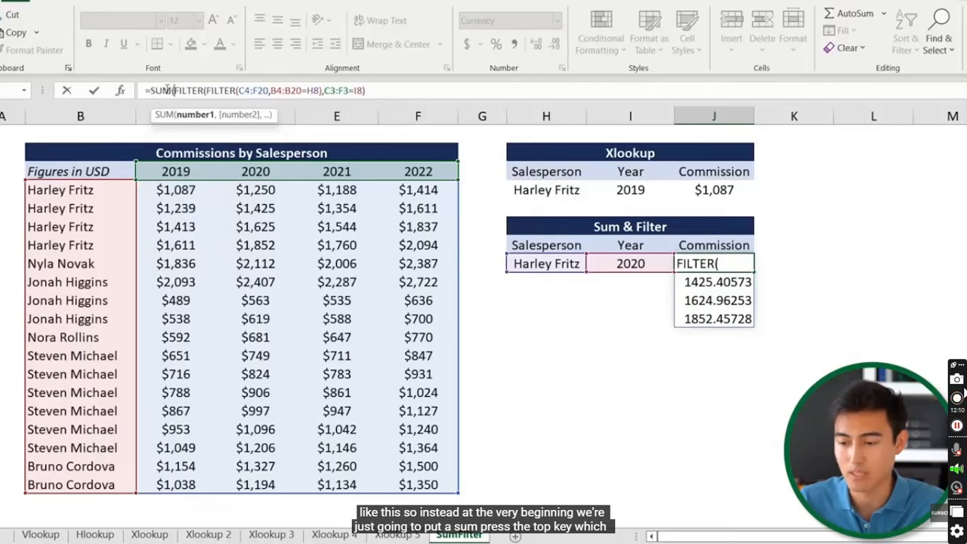
pyautogui.click(371, 90)
pyautogui.write('))')
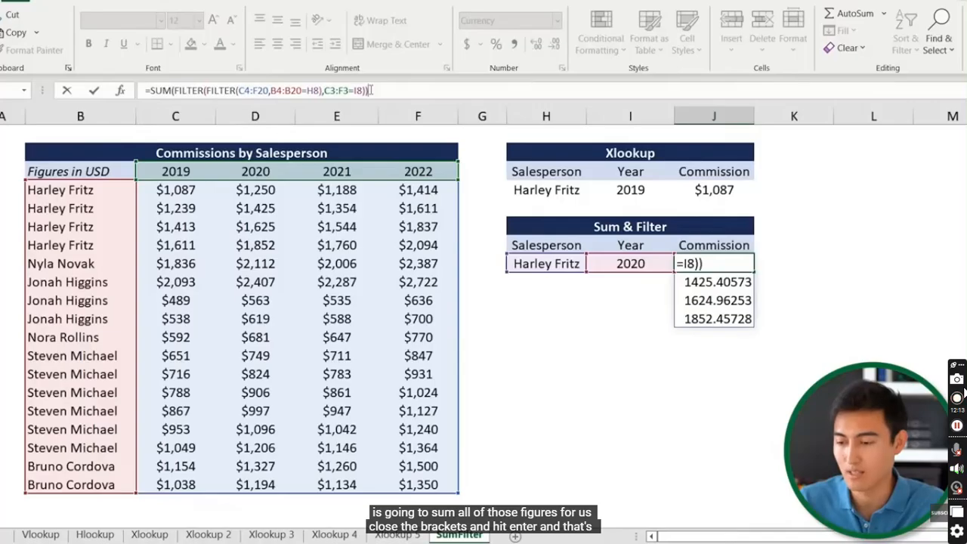
pyautogui.press('Return')
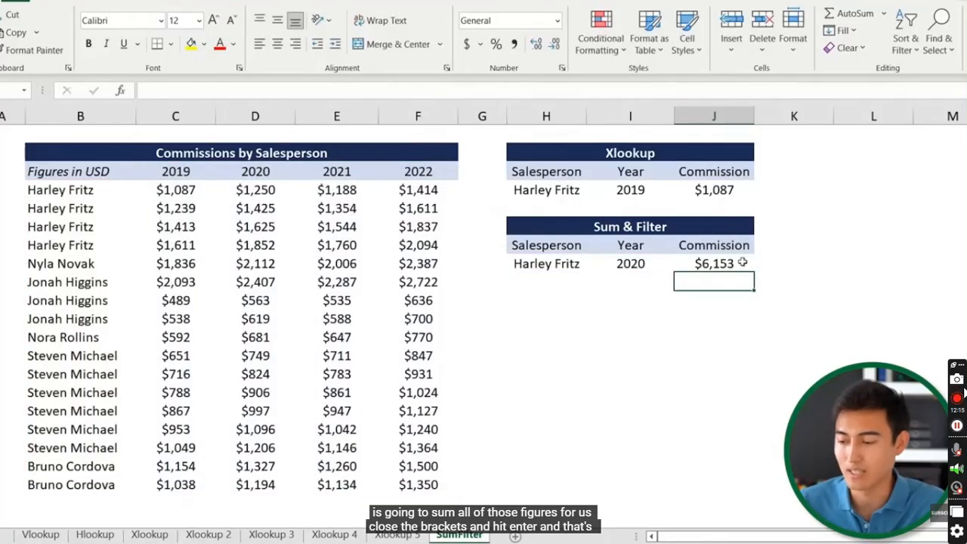
# Set the year in I8 to 2022 and check the $6,956 total against F4:F7
pyautogui.moveTo(255, 187); pyautogui.dragTo(253, 245)
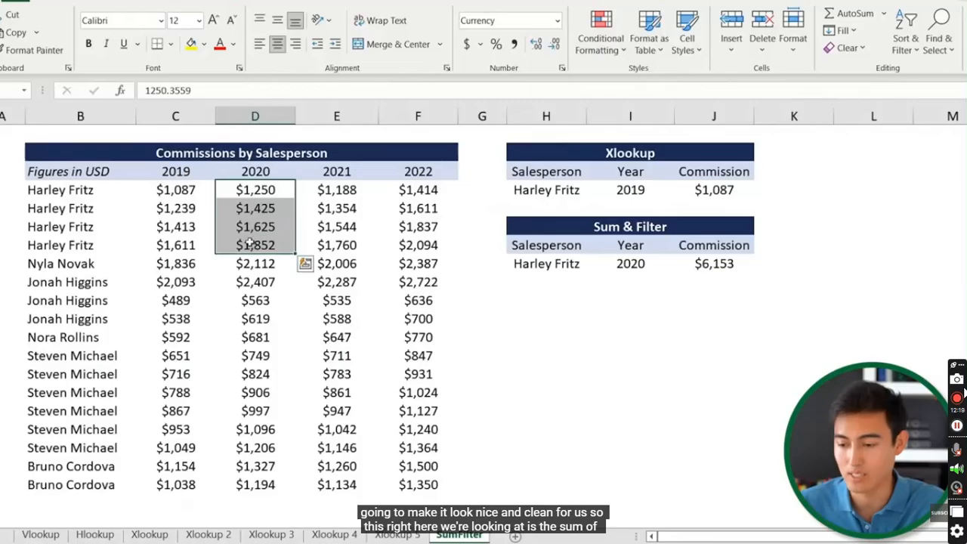
pyautogui.click(624, 261)
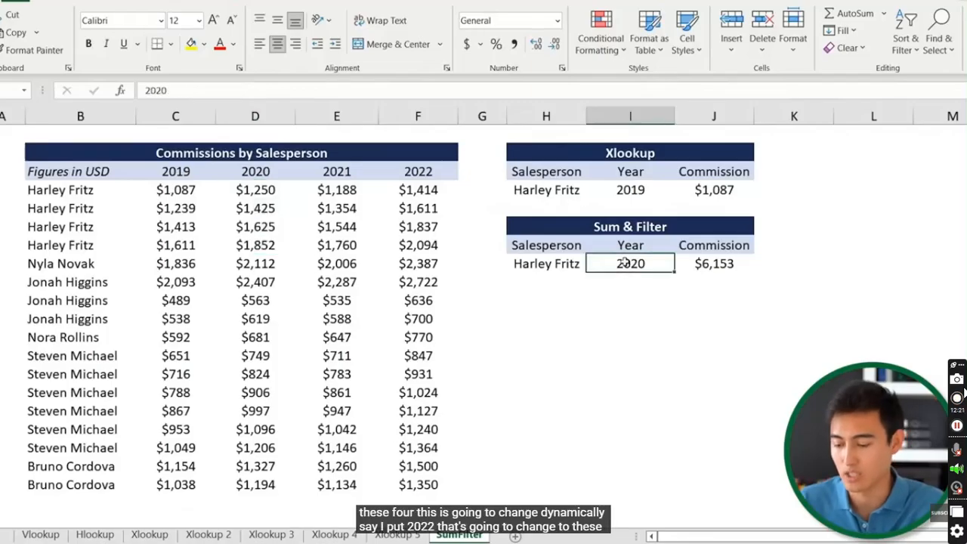
pyautogui.press('F2')
pyautogui.press('Return')
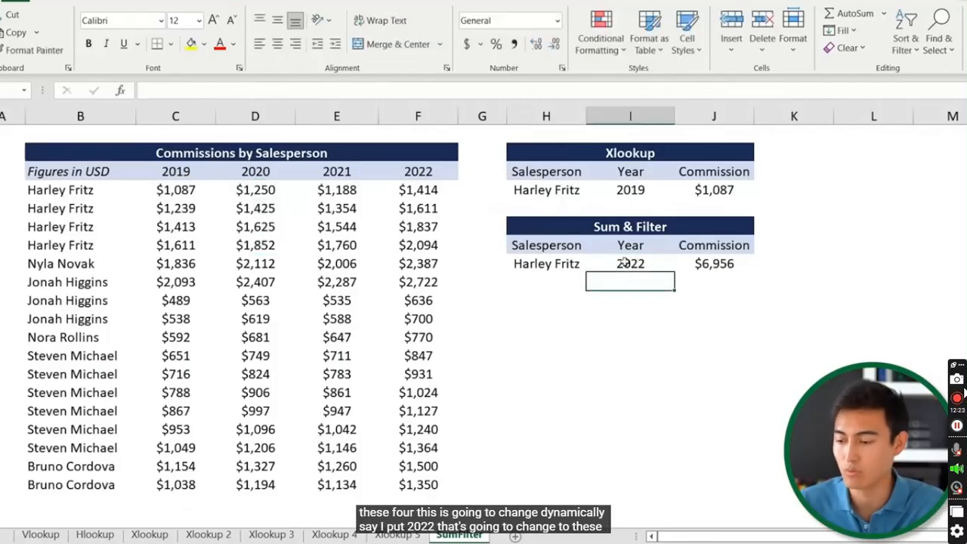
pyautogui.moveTo(408, 192); pyautogui.dragTo(404, 246)
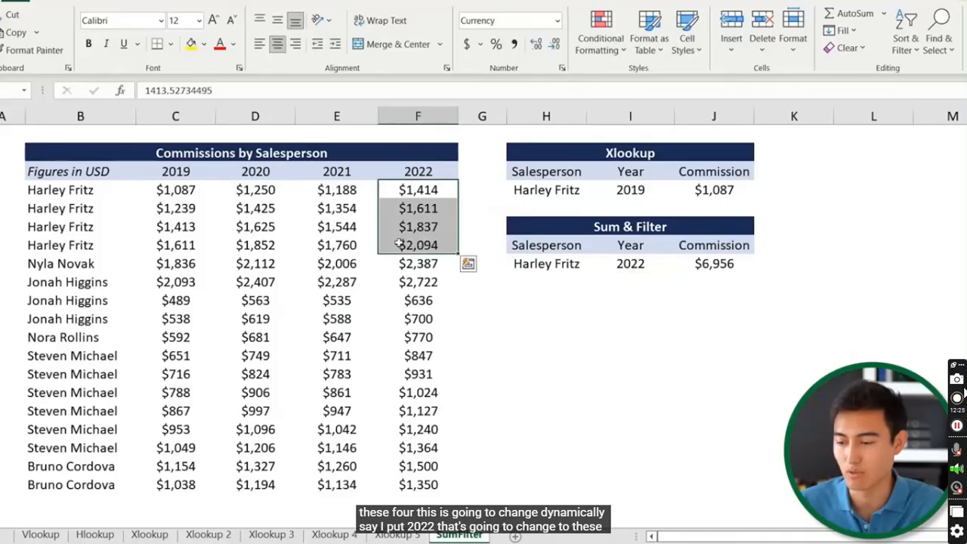